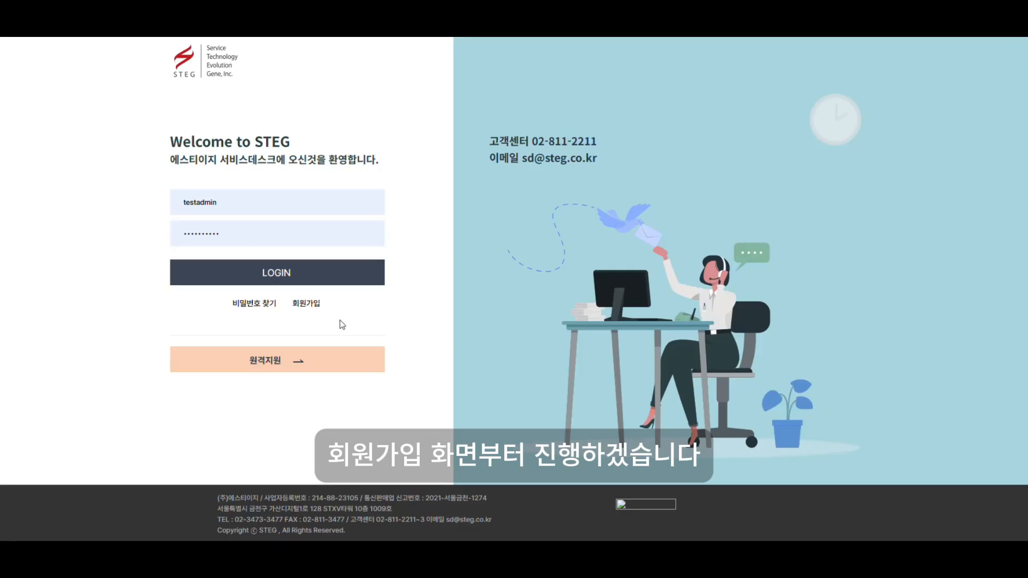
Begin a Partner membership sign-up and accept all the terms.
{"action": "left_click", "coordinate": [308, 306]}
{"action": "left_click", "coordinate": [692, 333]}
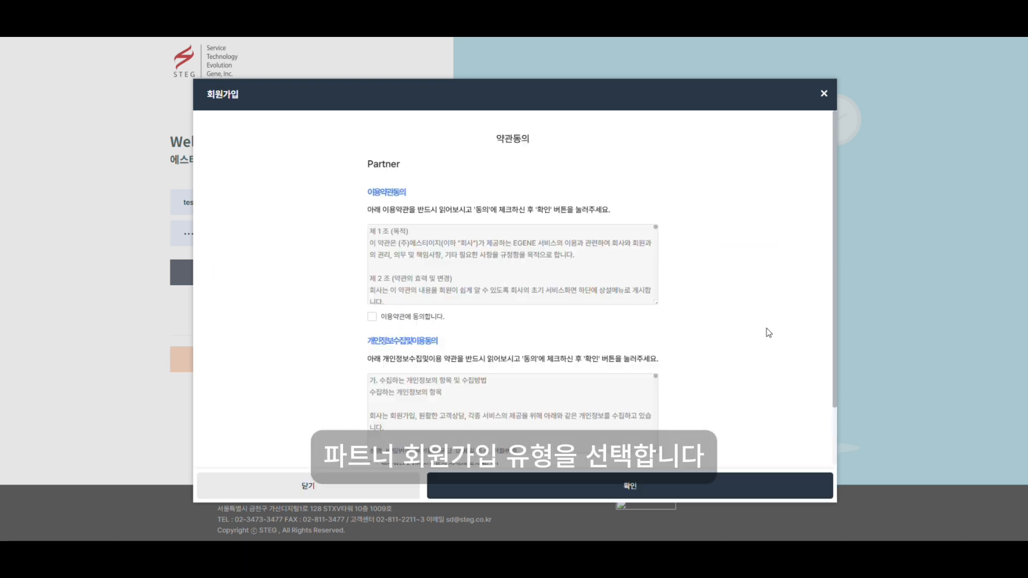
{"action": "scroll", "coordinate": [669, 330], "scroll_direction": "down", "scroll_amount": 2}
{"action": "left_click", "coordinate": [501, 410]}
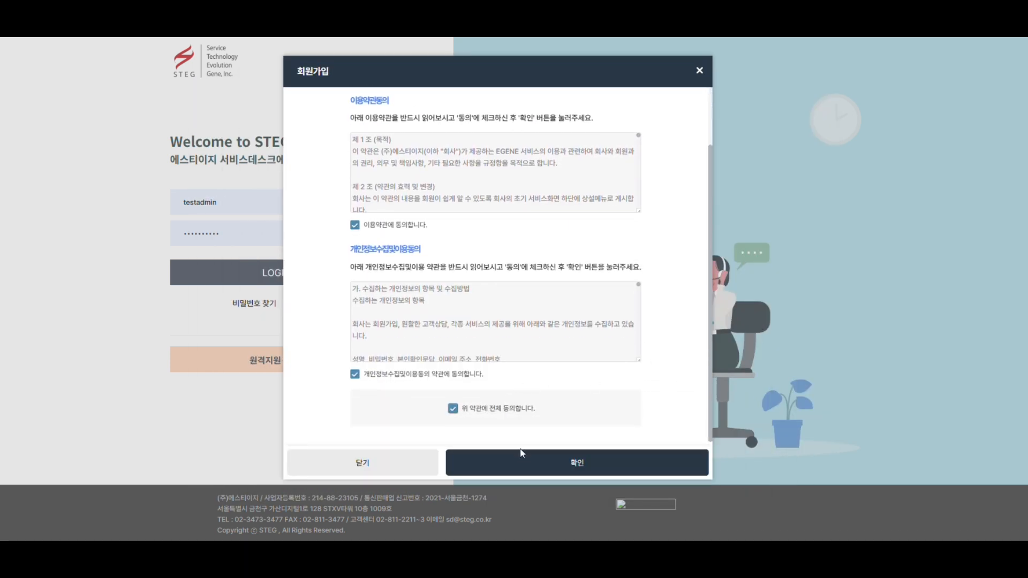
{"action": "left_click", "coordinate": [523, 462]}
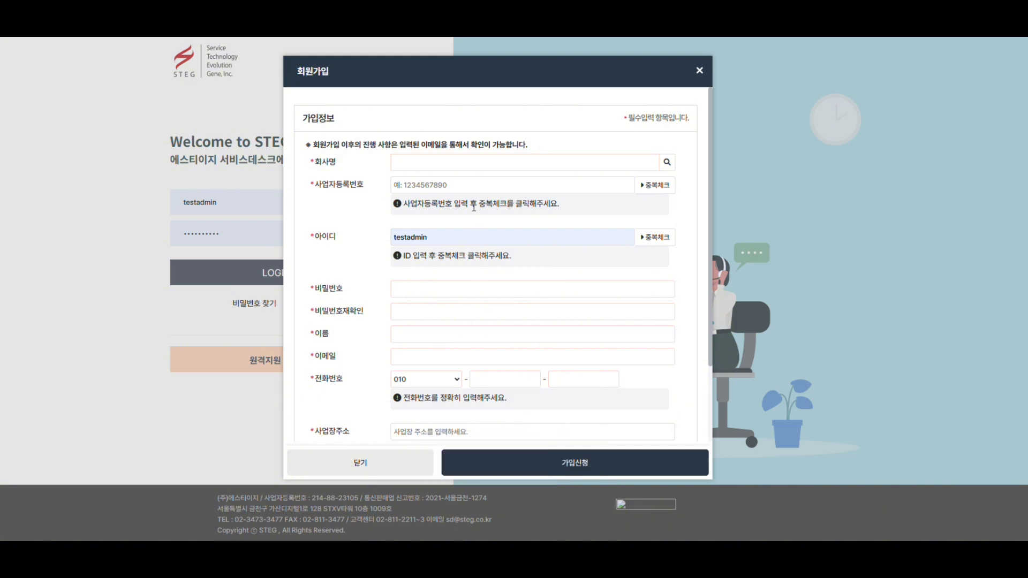
Select company 에스피엠 through the search and enter the business registration number.
{"action": "left_click", "coordinate": [477, 165]}
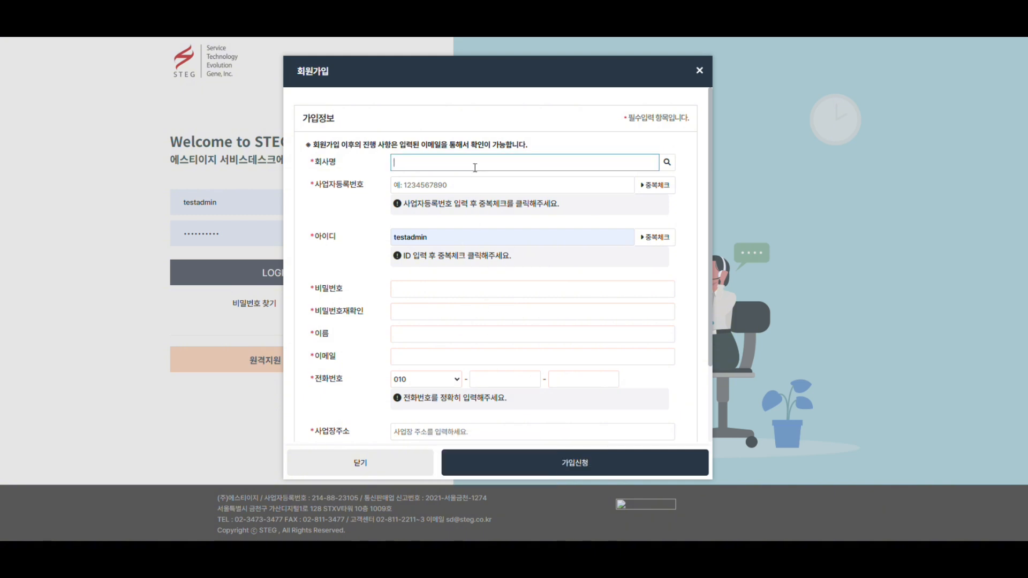
{"action": "type", "text": "에스피에"}
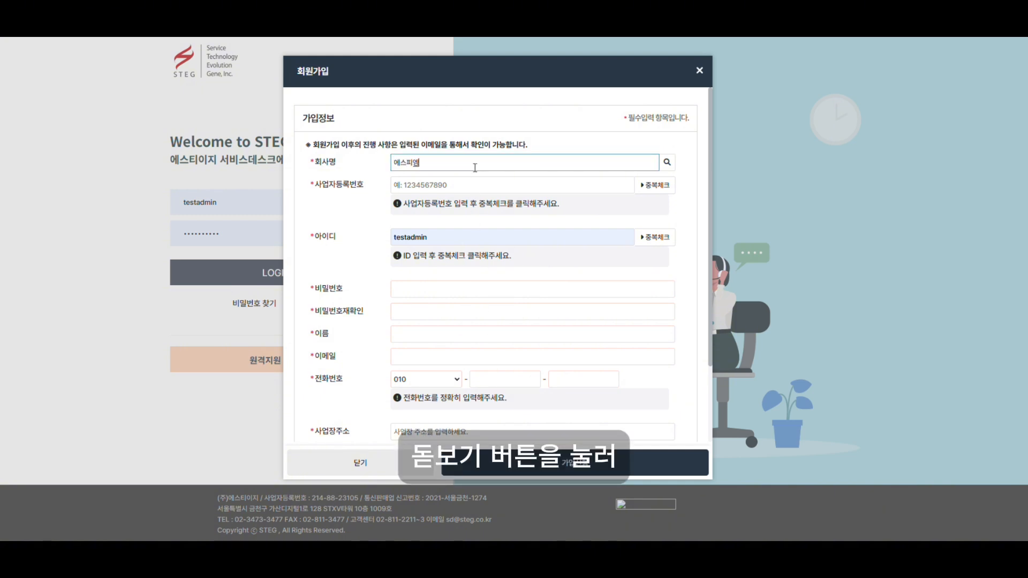
{"action": "left_click", "coordinate": [667, 163]}
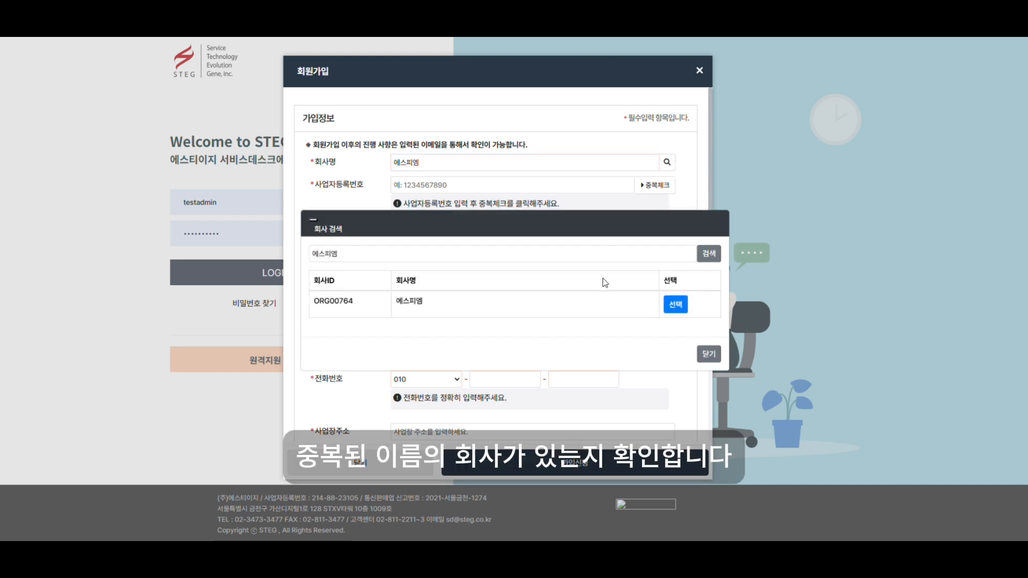
{"action": "left_click", "coordinate": [675, 304]}
{"action": "left_click", "coordinate": [509, 188]}
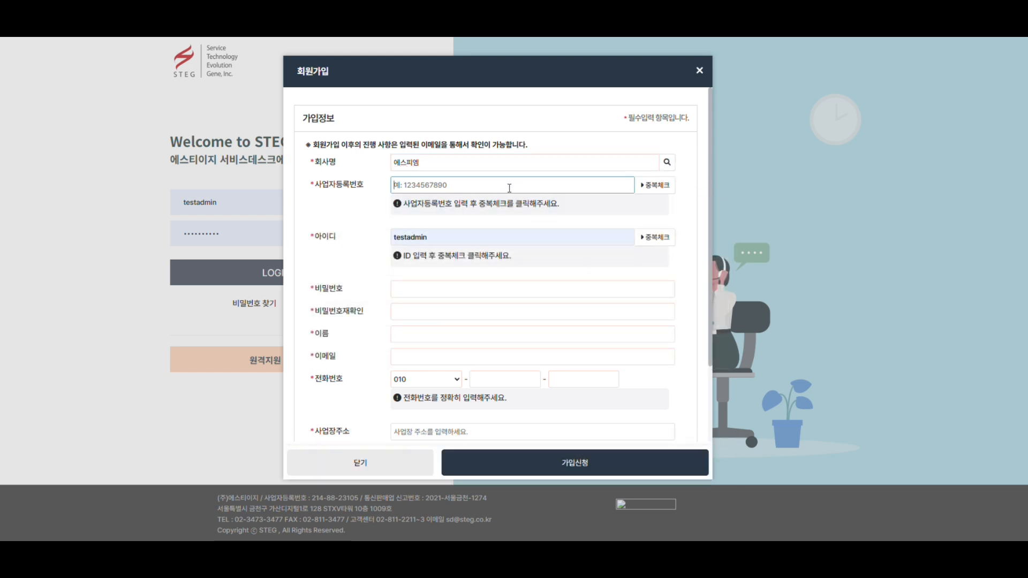
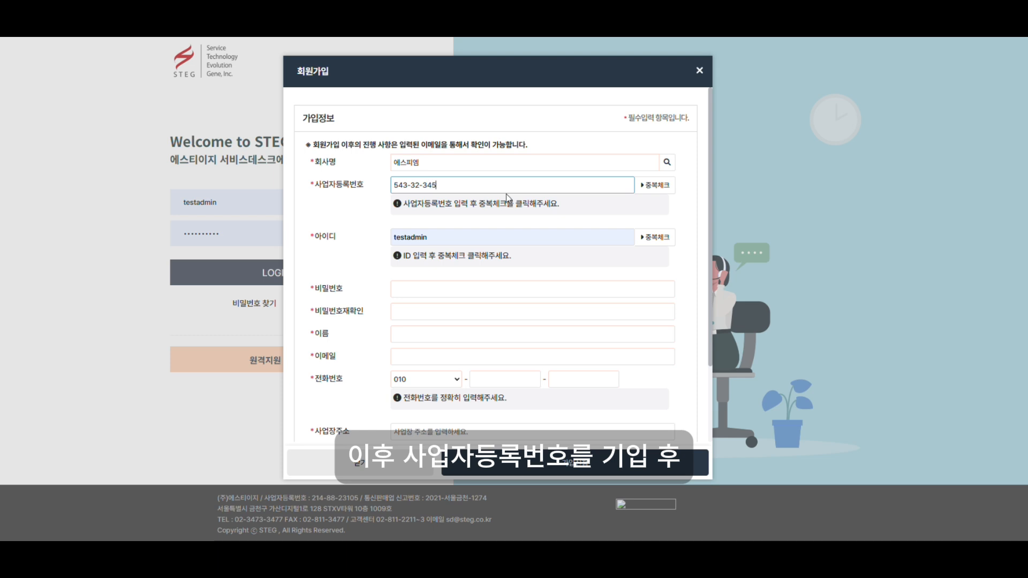
Confirm the business number is unregistered, then change the user ID to spm001 and verify it's available.
{"action": "left_click", "coordinate": [651, 188]}
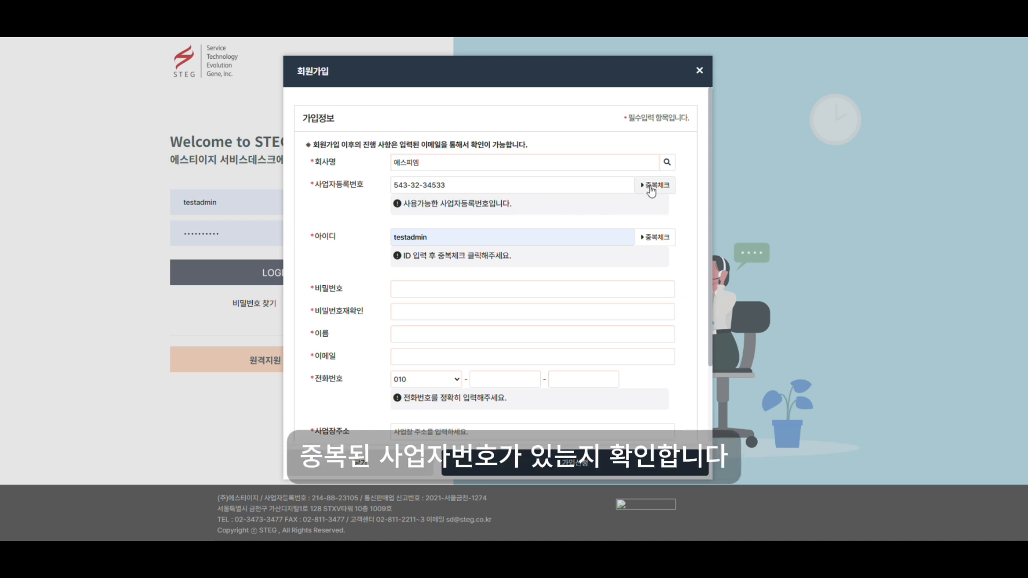
{"action": "left_click", "coordinate": [477, 240]}
{"action": "left_click_drag", "start_coordinate": [477, 240], "coordinate": [359, 240]}
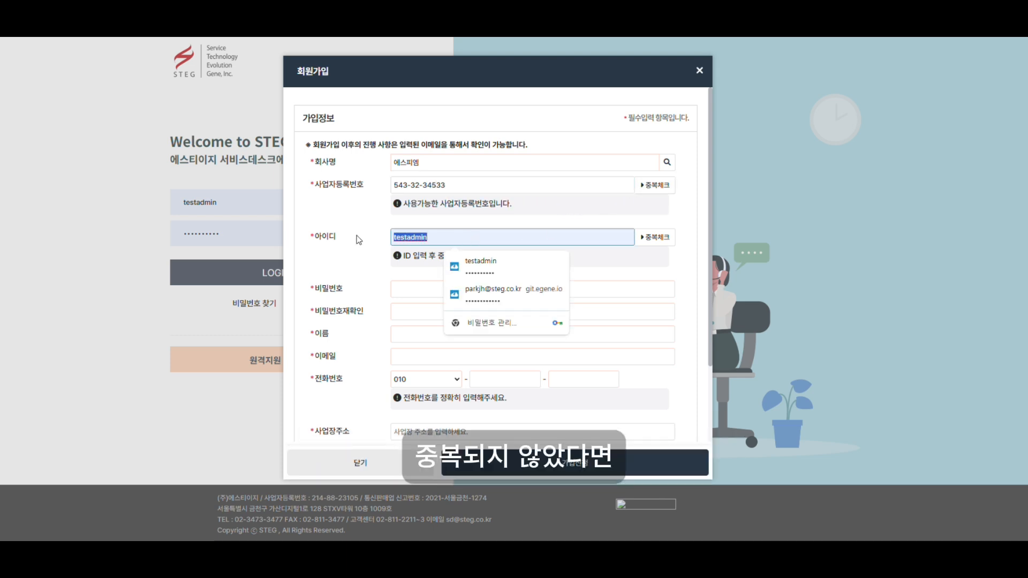
{"action": "key", "text": "BackSpace"}
{"action": "type", "text": "spm00"}
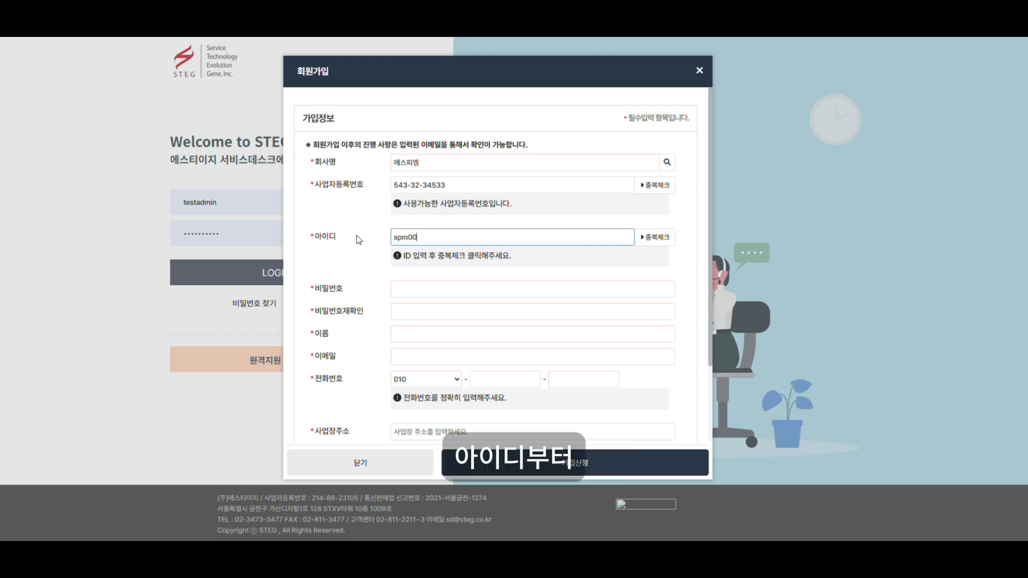
{"action": "type", "text": "1"}
{"action": "left_click", "coordinate": [662, 241]}
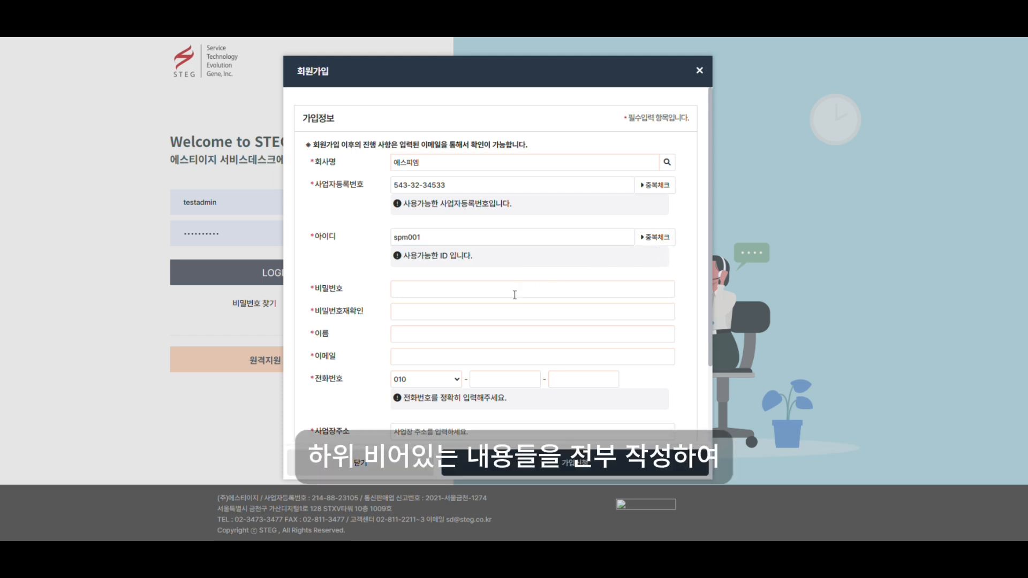
Enter the account password and its confirmation.
{"action": "left_click", "coordinate": [515, 292]}
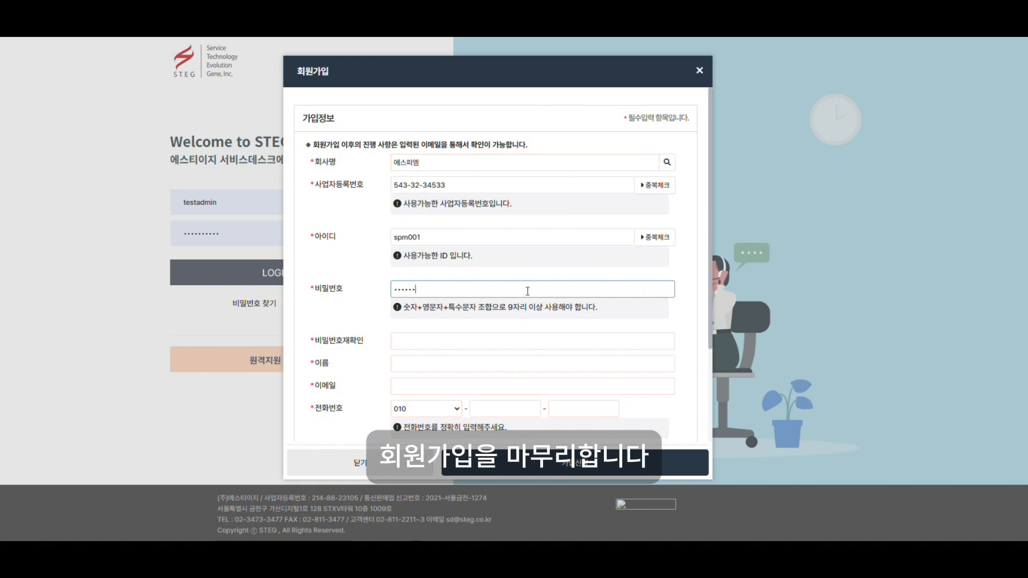
{"action": "left_click", "coordinate": [505, 346]}
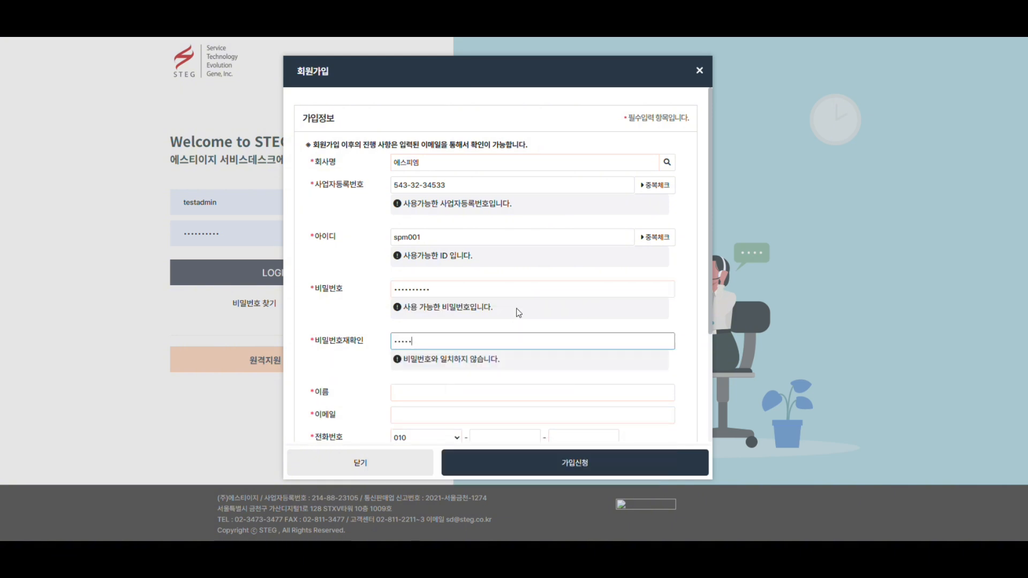
Fill in the member's name, e-mail address and phone number.
{"action": "scroll", "coordinate": [514, 322], "scroll_direction": "down", "scroll_amount": 3}
{"action": "left_click", "coordinate": [429, 235]}
{"action": "left_click", "coordinate": [458, 259]}
{"action": "type", "text": "test@test.com"}
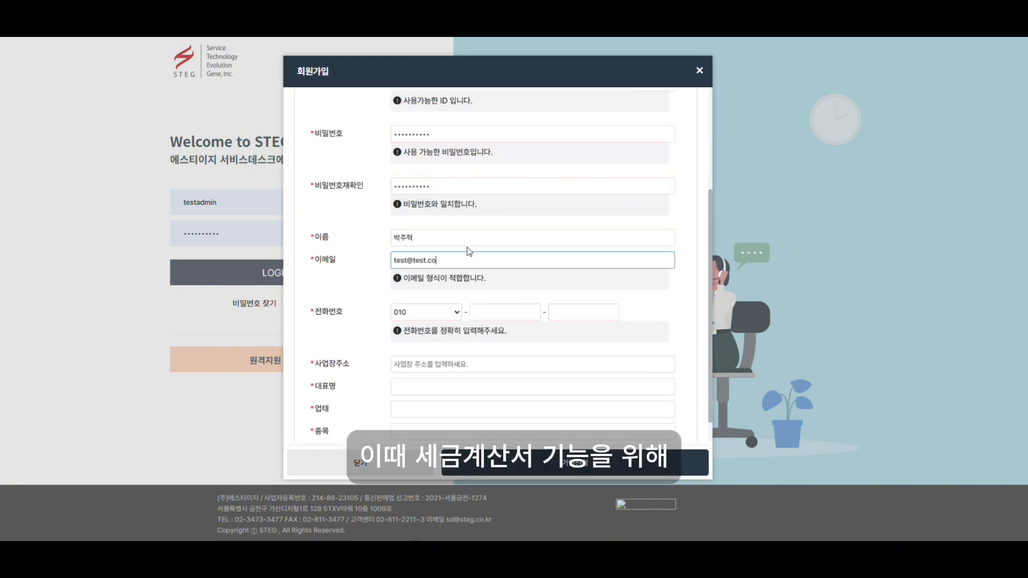
{"action": "left_click", "coordinate": [489, 313]}
{"action": "type", "text": "1234"}
{"action": "key", "text": "Tab"}
{"action": "type", "text": "1234"}
Enter the business address, the representative's name and business type 'it'.
{"action": "scroll", "coordinate": [498, 369], "scroll_direction": "down", "scroll_amount": 1}
{"action": "left_click", "coordinate": [507, 340]}
{"action": "type", "text": "서울특별시 금천구"}
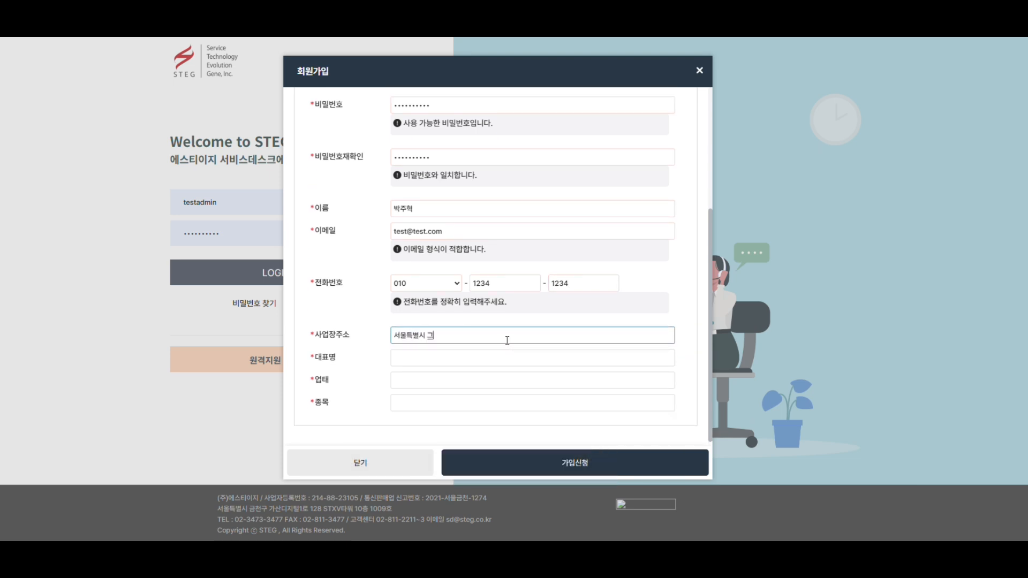
{"action": "left_click", "coordinate": [592, 365]}
{"action": "left_click", "coordinate": [565, 378]}
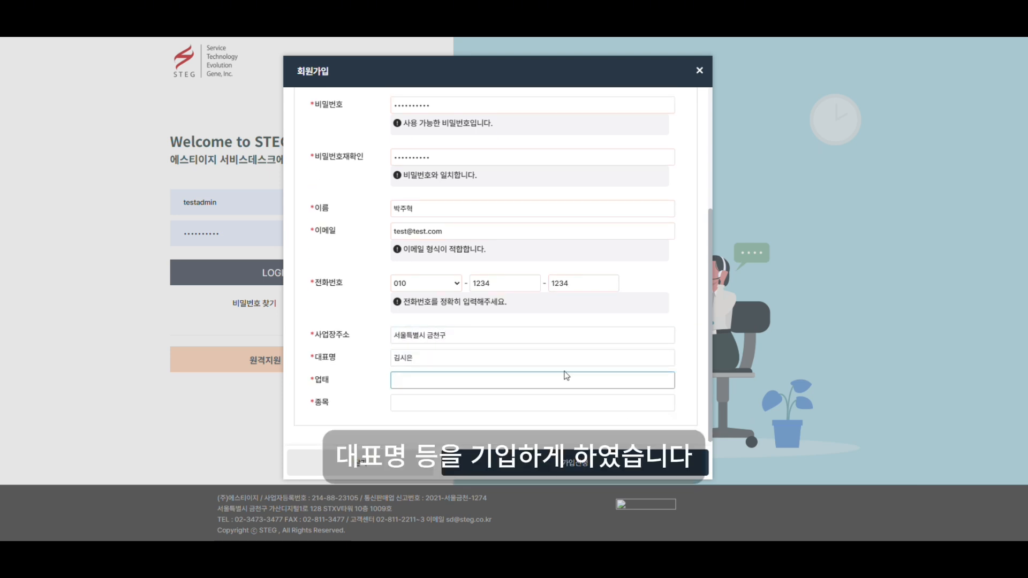
{"action": "type", "text": "it"}
{"action": "left_click", "coordinate": [582, 405]}
Enter business item 소프트웨어개발, then log in as spm001, dismissing the save-password prompts.
{"action": "type", "text": "소프트웨어개발"}
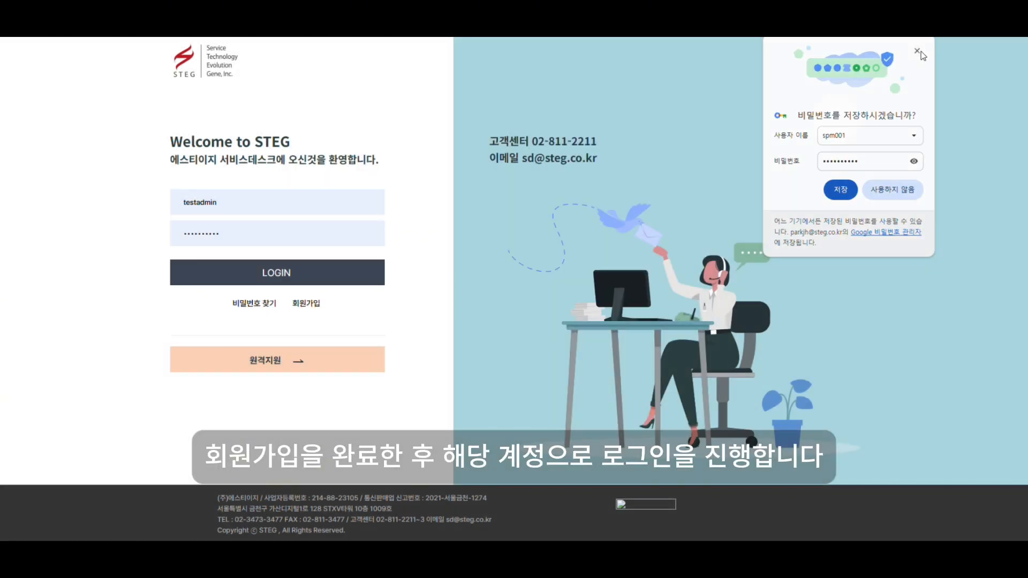
{"action": "left_click", "coordinate": [917, 51]}
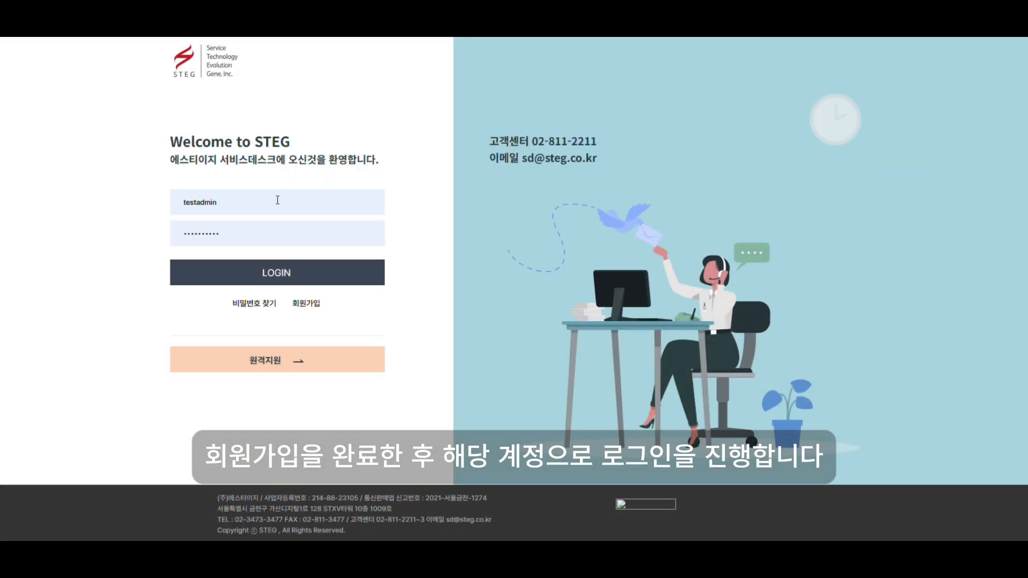
{"action": "double_click", "coordinate": [198, 202]}
{"action": "type", "text": "spm001"}
{"action": "left_click", "coordinate": [266, 274]}
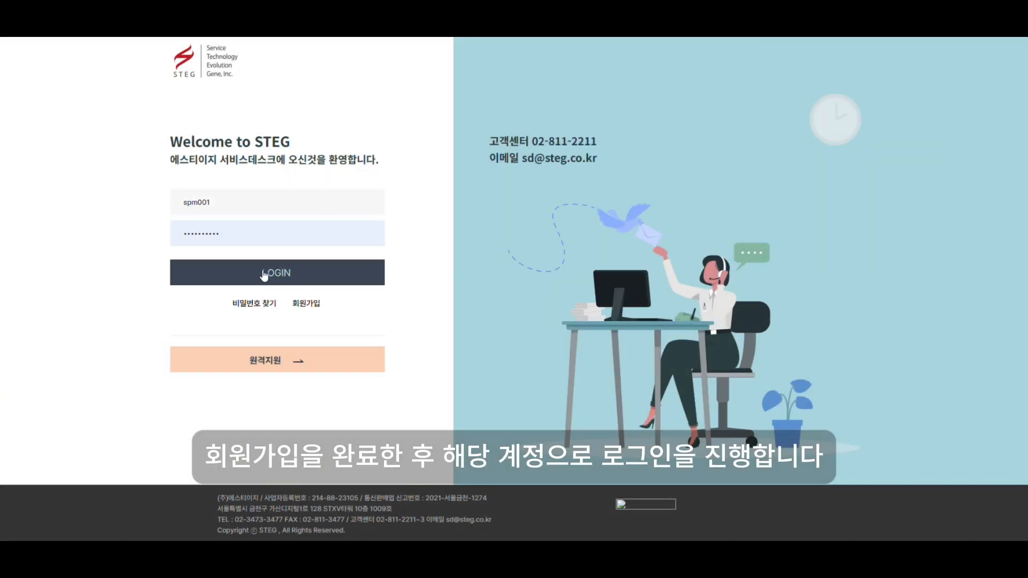
{"action": "left_click", "coordinate": [919, 52]}
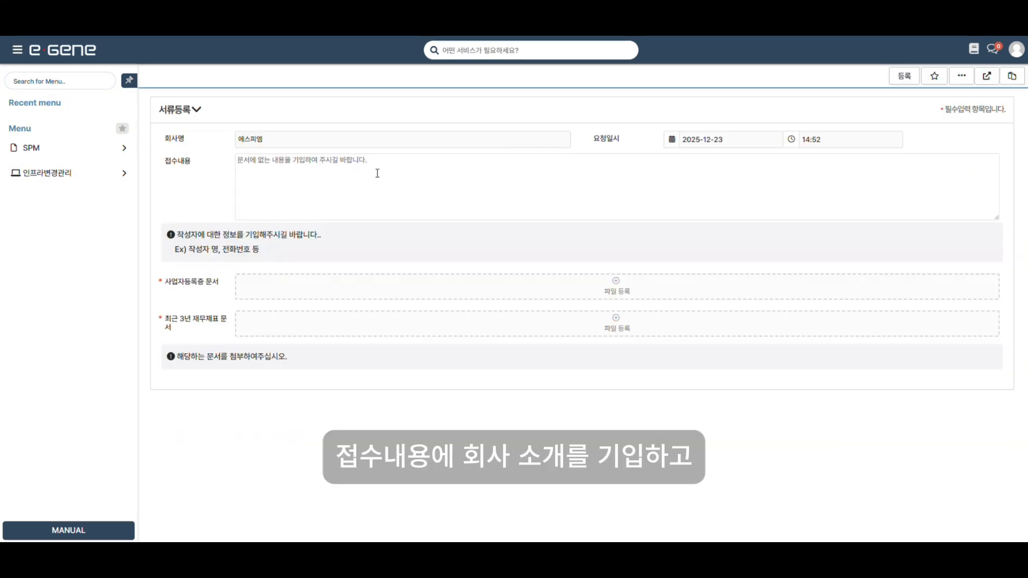
Describe the request as '에스피엠 회사', attach 사업자등록증.txt and 재무제표.txt, and submit it.
{"action": "left_click", "coordinate": [384, 165]}
{"action": "type", "text": "에스피엠 회사입니다."}
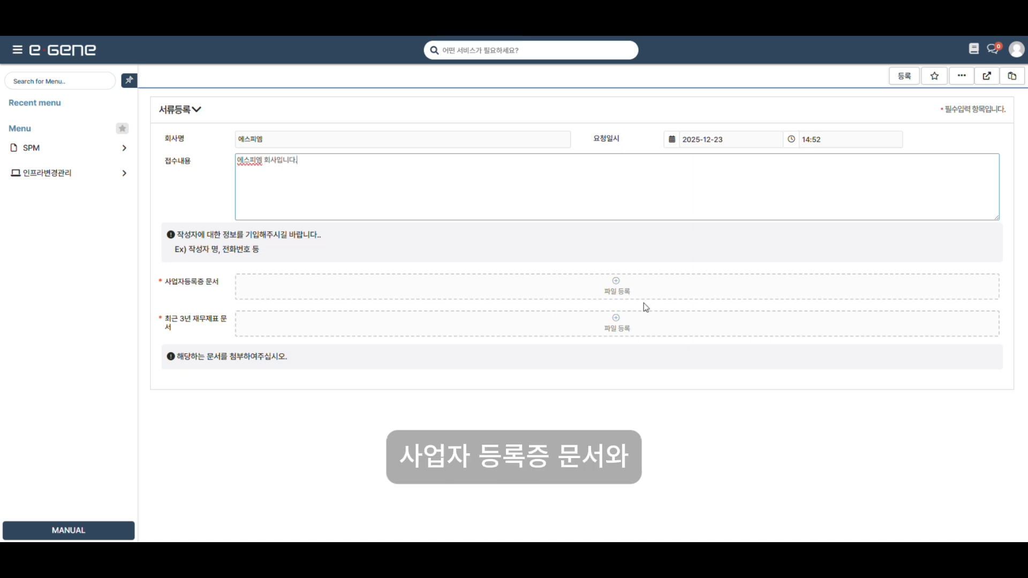
{"action": "left_click", "coordinate": [628, 293]}
{"action": "left_click", "coordinate": [122, 93]}
{"action": "left_click", "coordinate": [416, 259]}
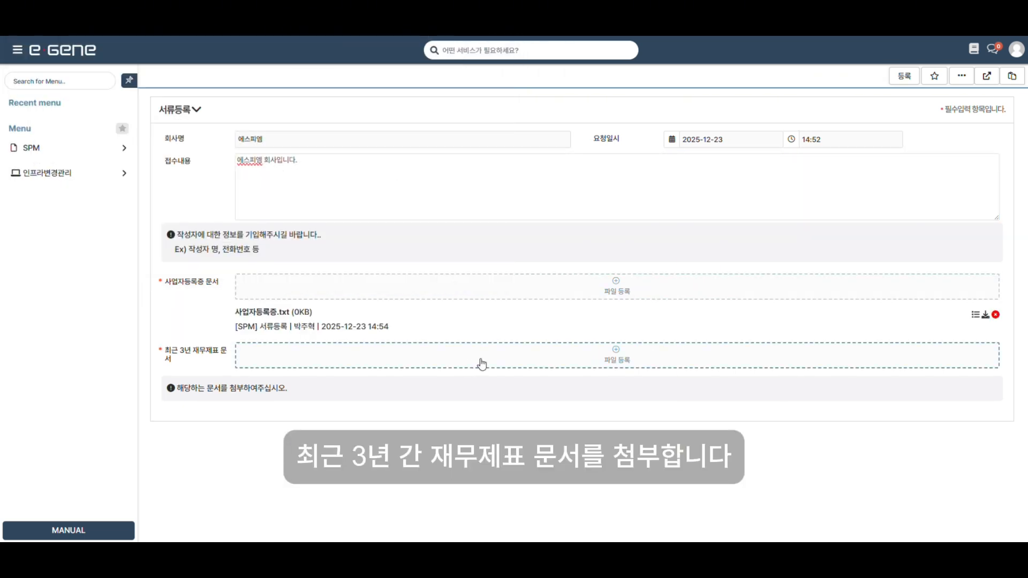
{"action": "left_click", "coordinate": [481, 364]}
{"action": "left_click", "coordinate": [123, 104]}
{"action": "left_click", "coordinate": [418, 258]}
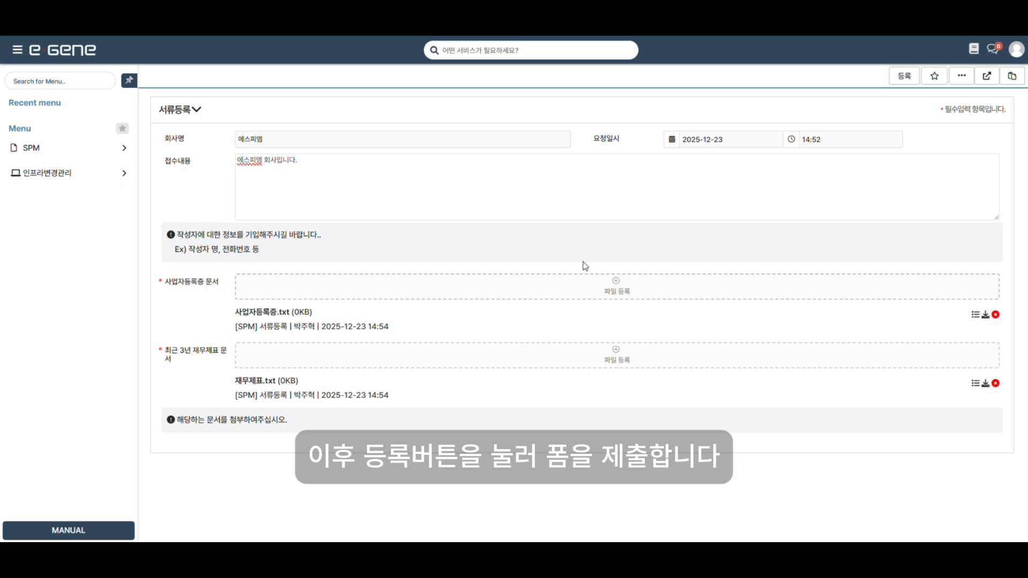
{"action": "left_click", "coordinate": [903, 77]}
{"action": "left_click", "coordinate": [590, 303]}
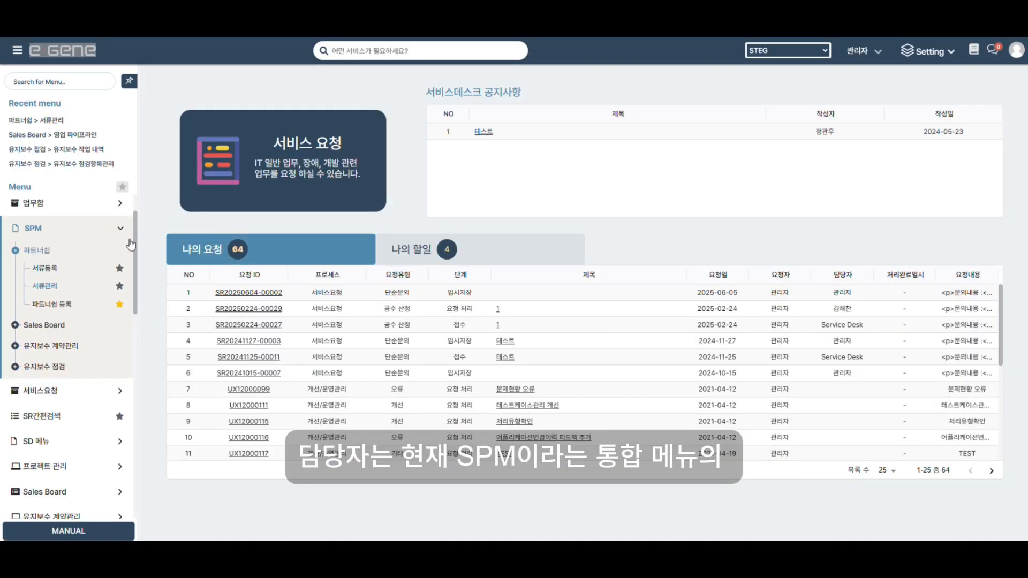
Open the document request awaiting review, note '검토했습니다' and pass it to the approval stage.
{"action": "left_click", "coordinate": [51, 289]}
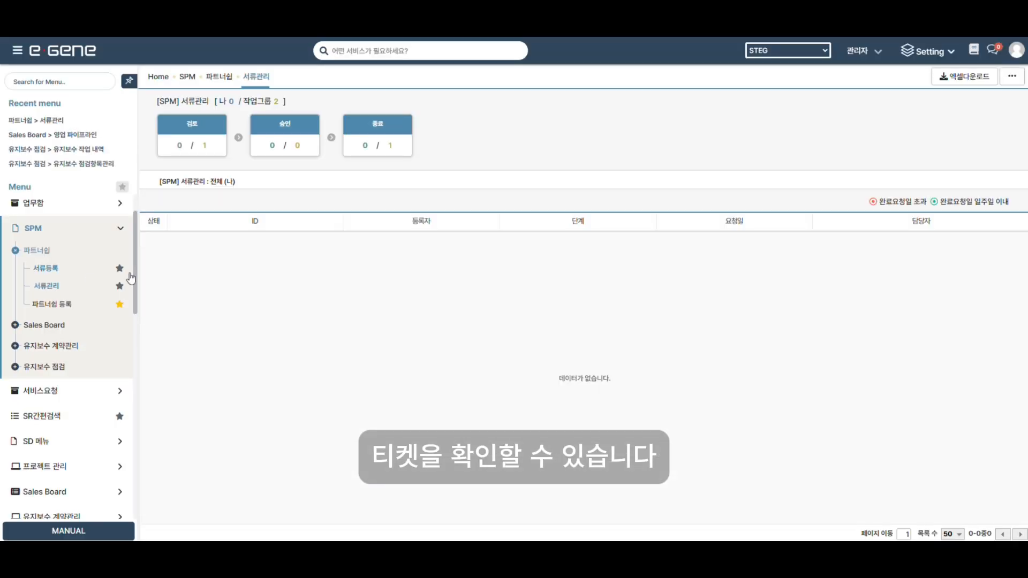
{"action": "left_click", "coordinate": [204, 146]}
{"action": "left_click", "coordinate": [254, 241]}
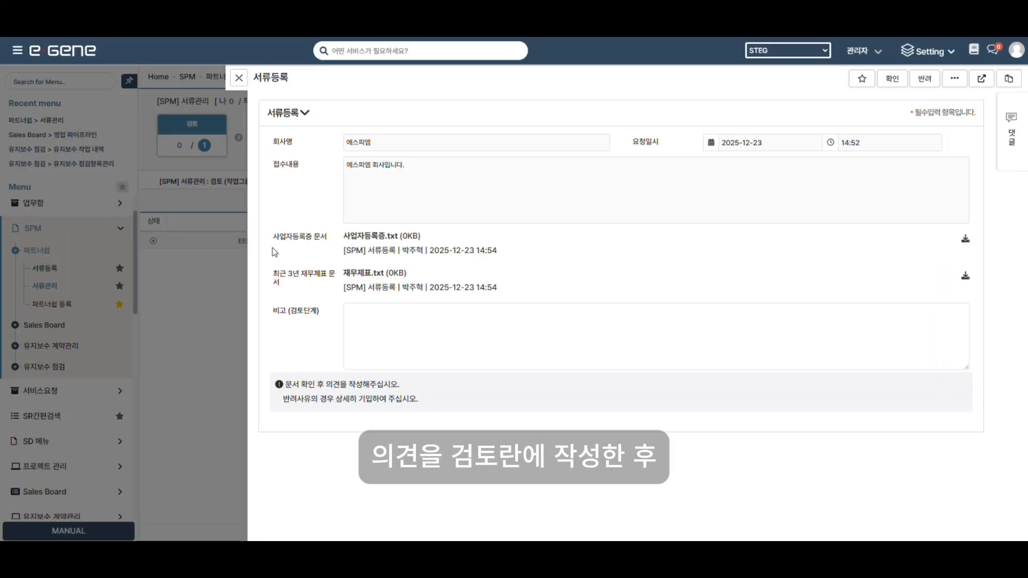
{"action": "left_click", "coordinate": [488, 335]}
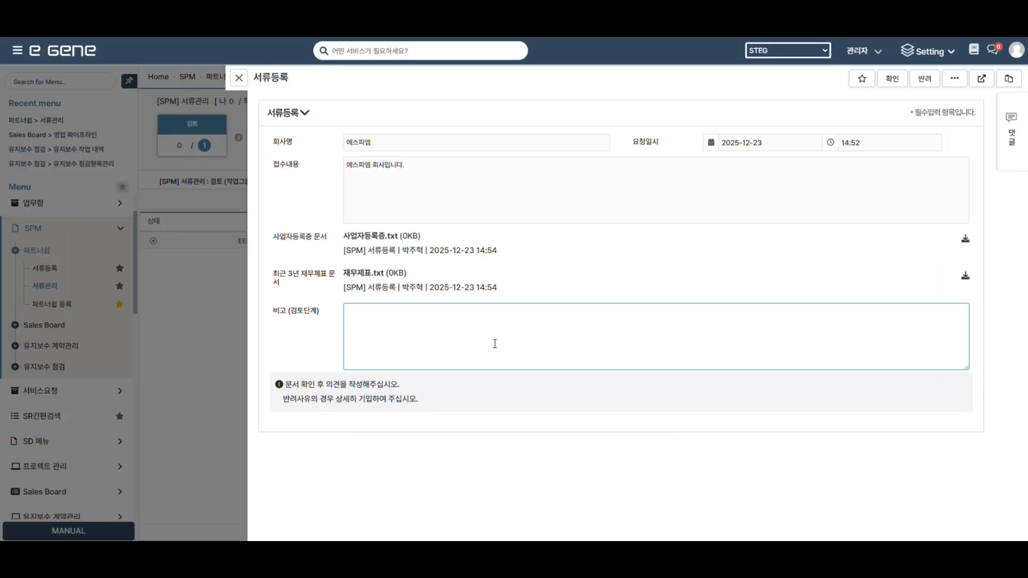
{"action": "type", "text": "검토했습니다"}
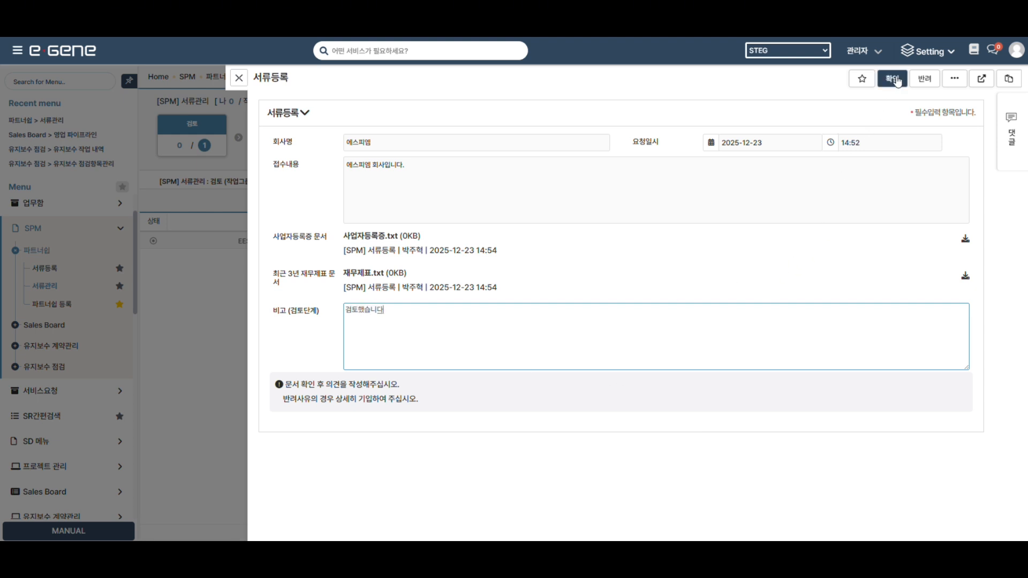
{"action": "left_click", "coordinate": [893, 78]}
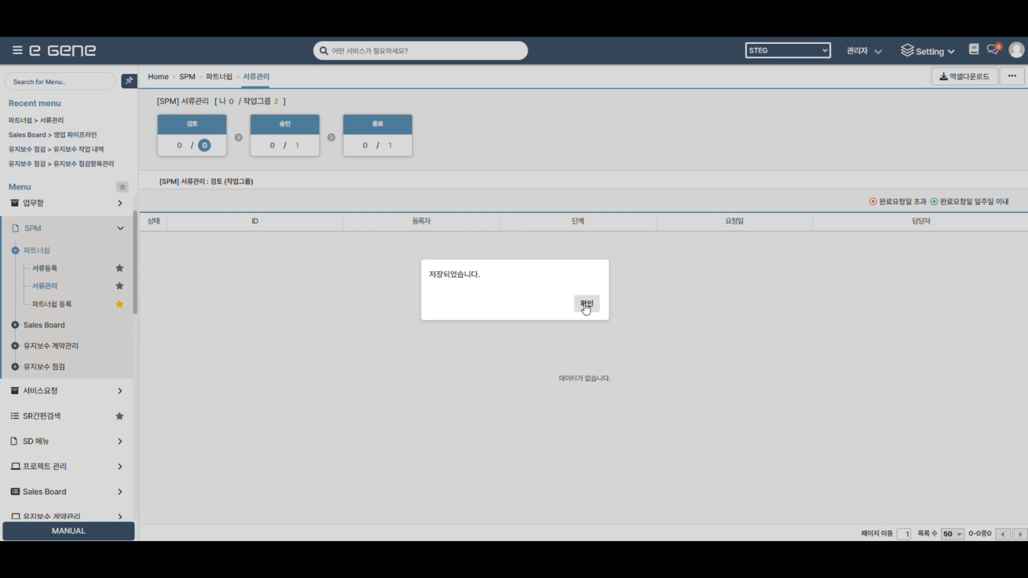
{"action": "left_click", "coordinate": [586, 304]}
{"action": "left_click", "coordinate": [297, 148]}
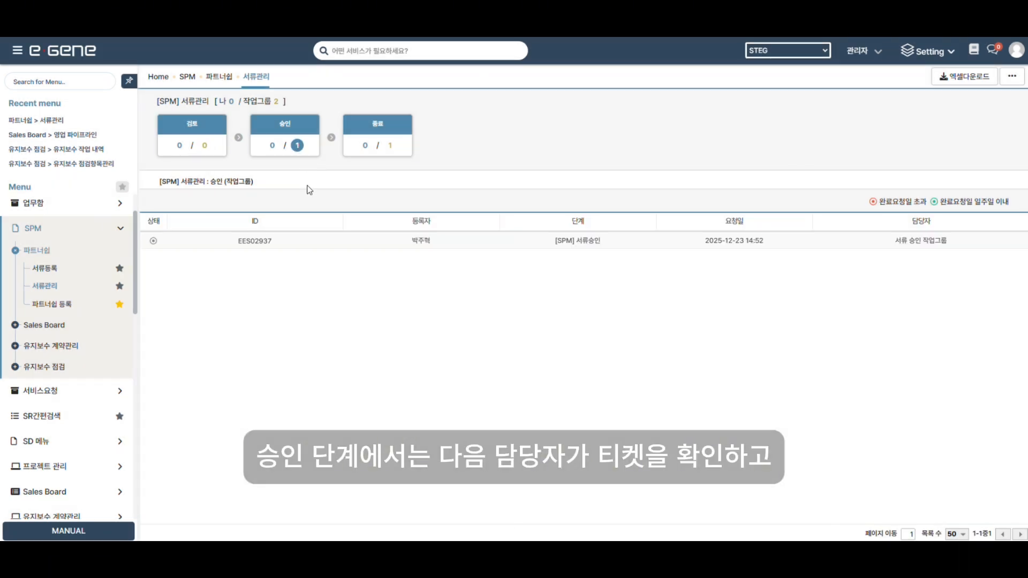
Approve document registration EES02937 with the remark '승인했습니다'.
{"action": "left_click", "coordinate": [255, 242]}
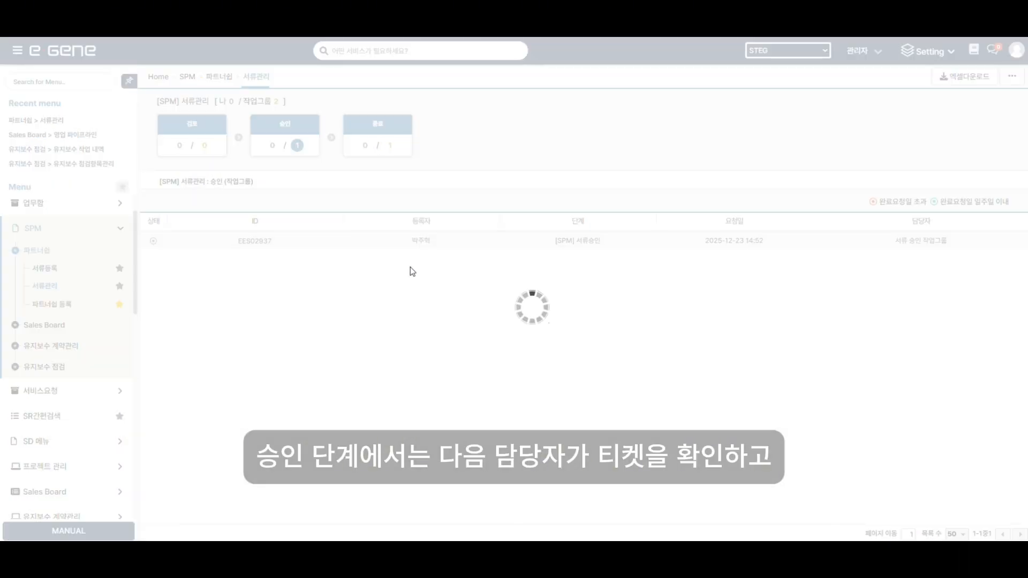
{"action": "left_click", "coordinate": [436, 395]}
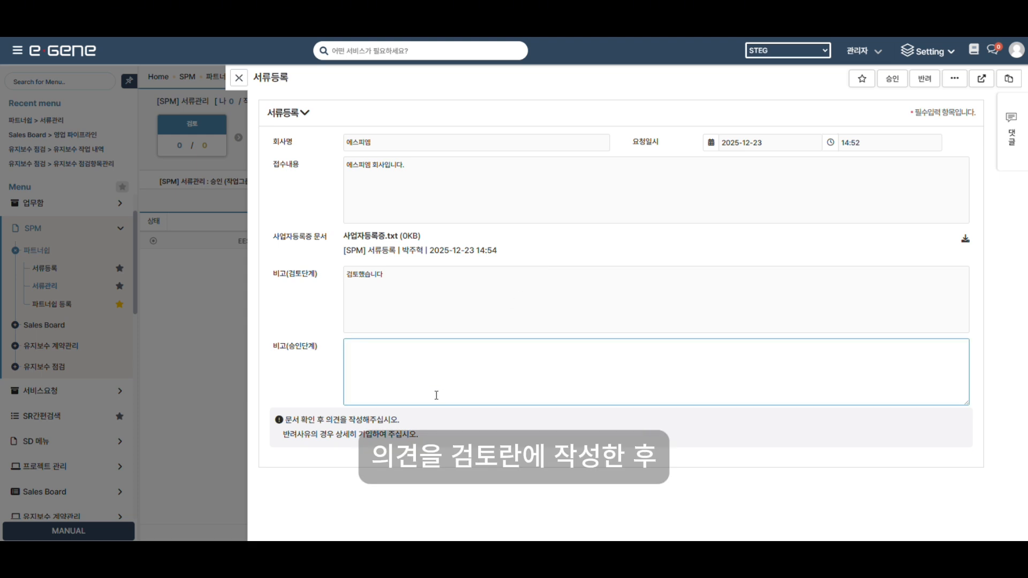
{"action": "type", "text": "승인했습니다"}
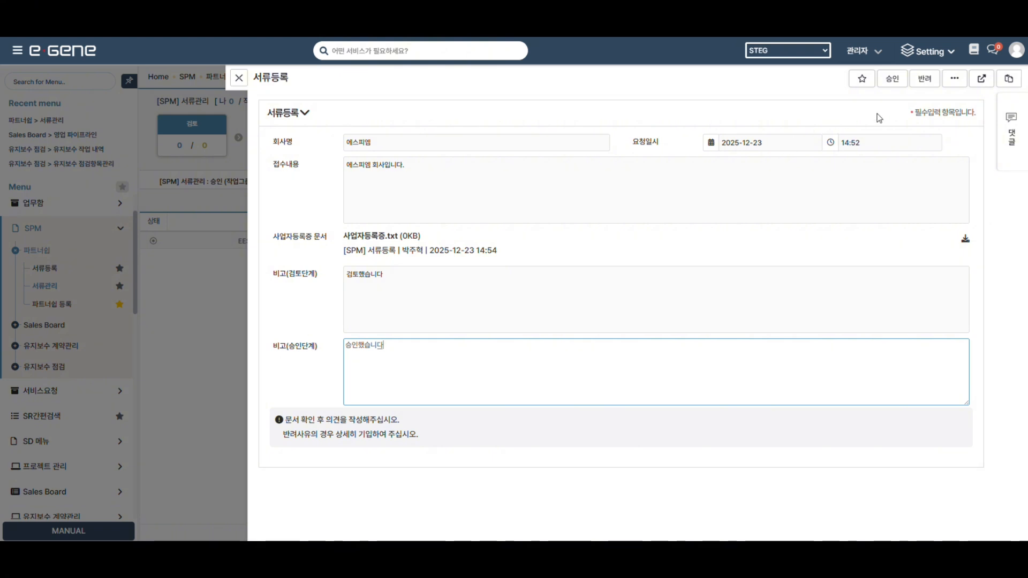
{"action": "left_click", "coordinate": [892, 79]}
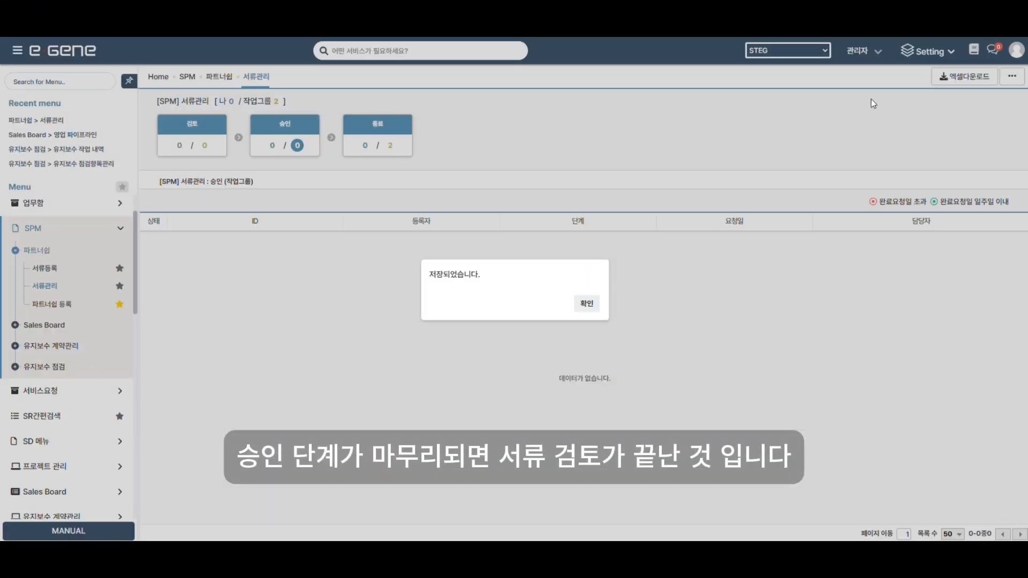
{"action": "left_click", "coordinate": [591, 306]}
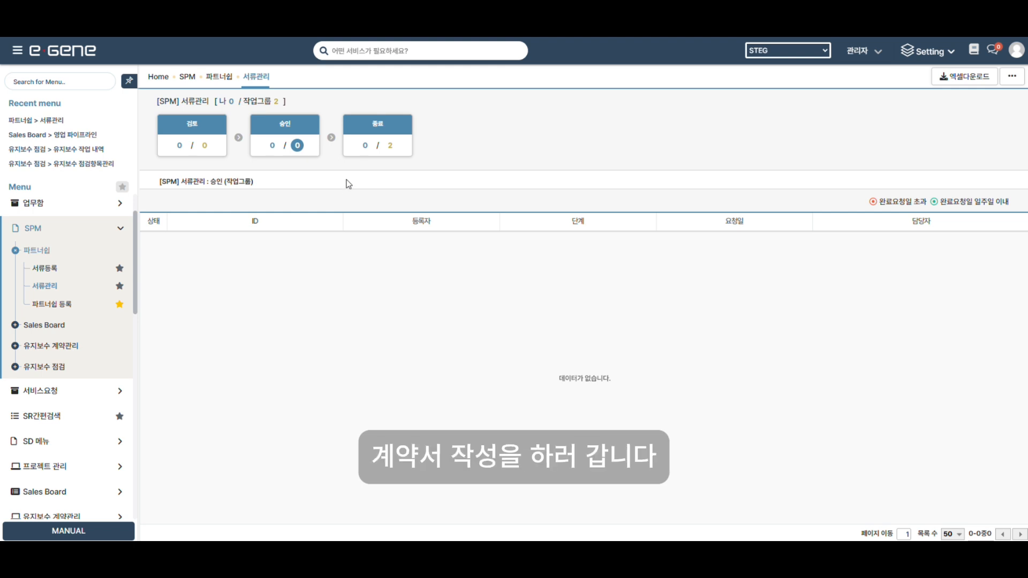
Start a partnership registration, choosing a sales representative and partner company 에스피엠.
{"action": "left_click", "coordinate": [55, 303]}
{"action": "scroll", "coordinate": [289, 291], "scroll_direction": "down", "scroll_amount": 1}
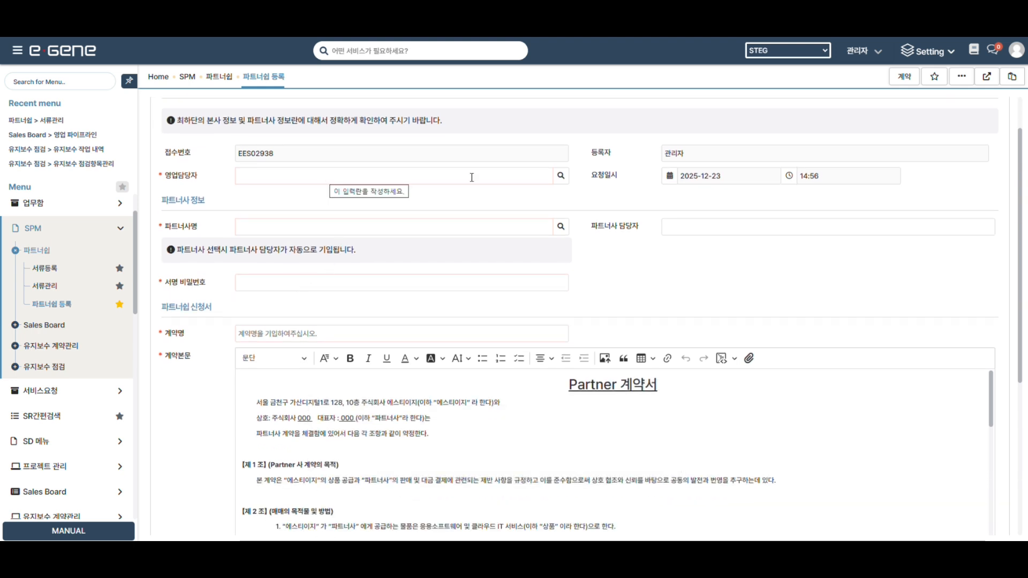
{"action": "left_click", "coordinate": [560, 177]}
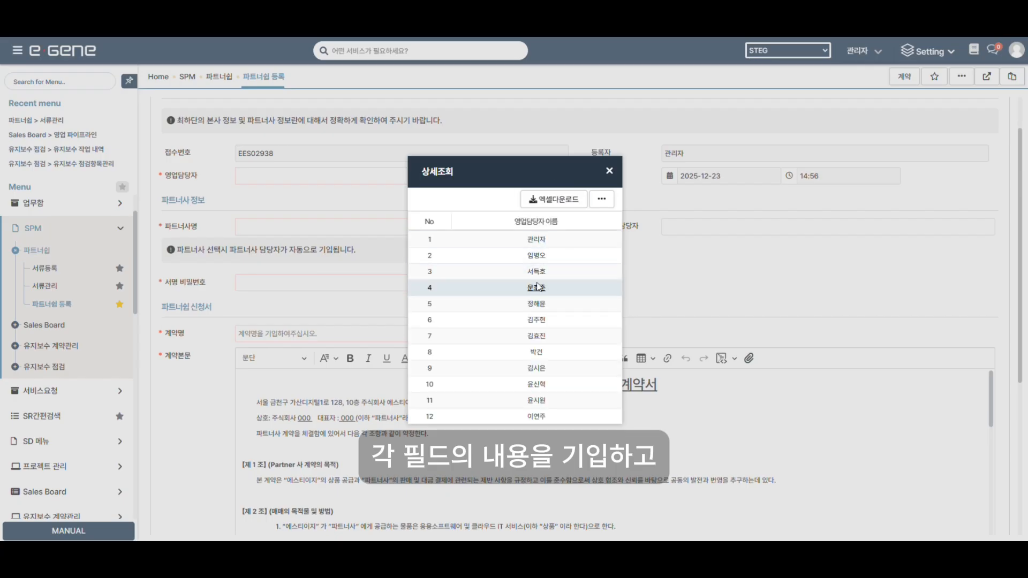
{"action": "double_click", "coordinate": [538, 289]}
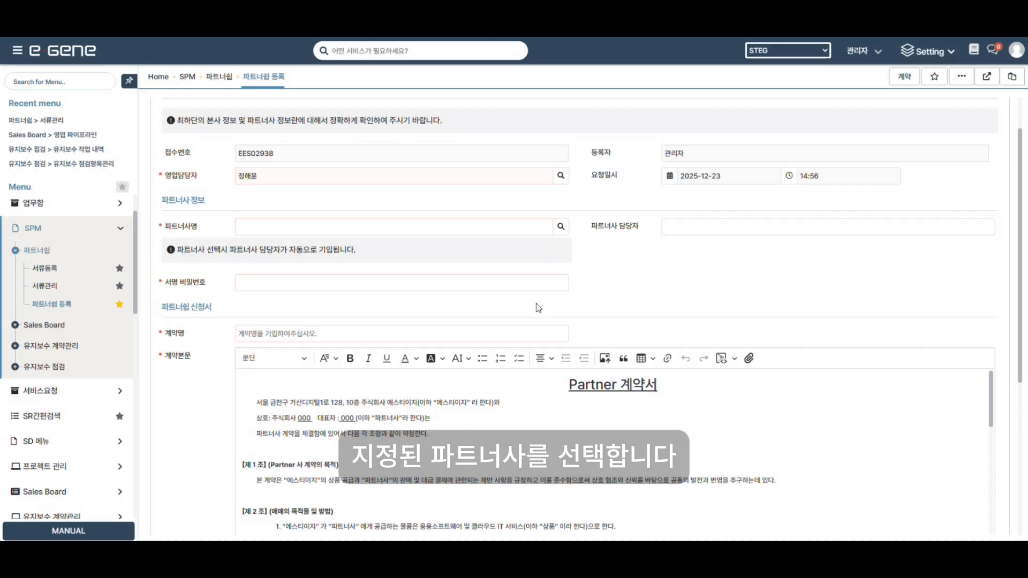
{"action": "left_click", "coordinate": [561, 227]}
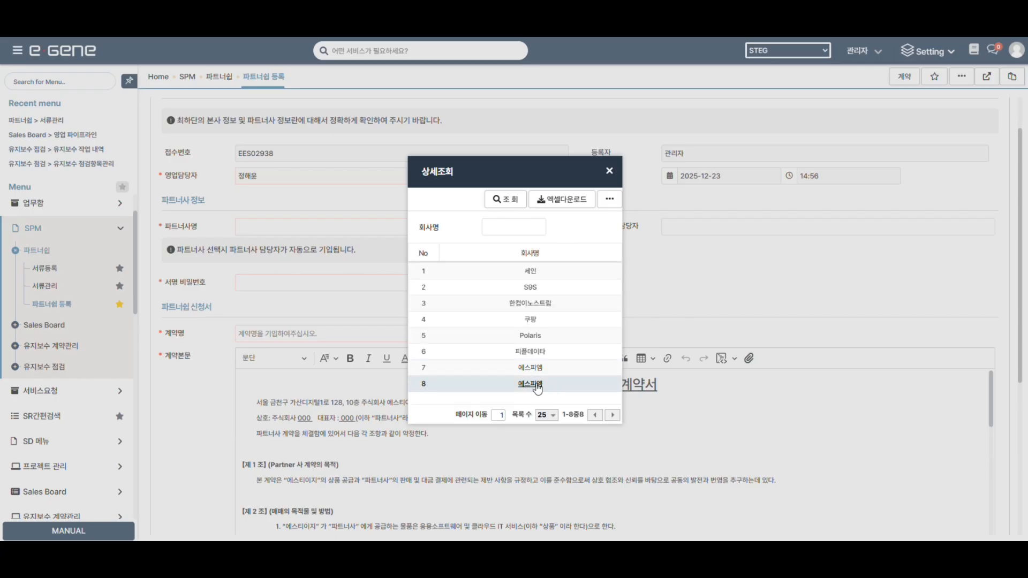
{"action": "double_click", "coordinate": [536, 385]}
Set the signing password and enter the contract name '파트너십 계약서입니다'.
{"action": "scroll", "coordinate": [376, 305], "scroll_direction": "down", "scroll_amount": 1}
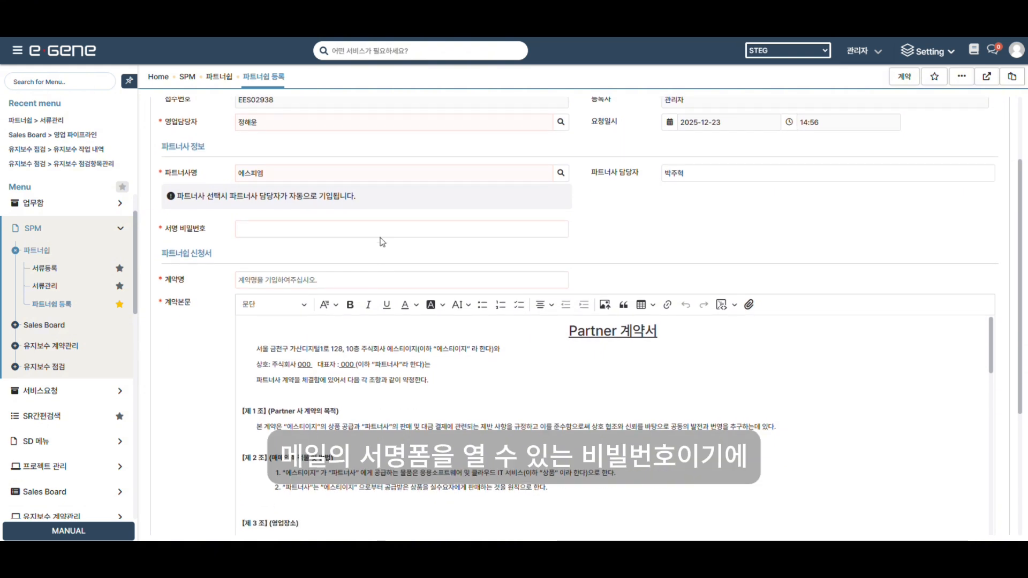
{"action": "left_click", "coordinate": [385, 230]}
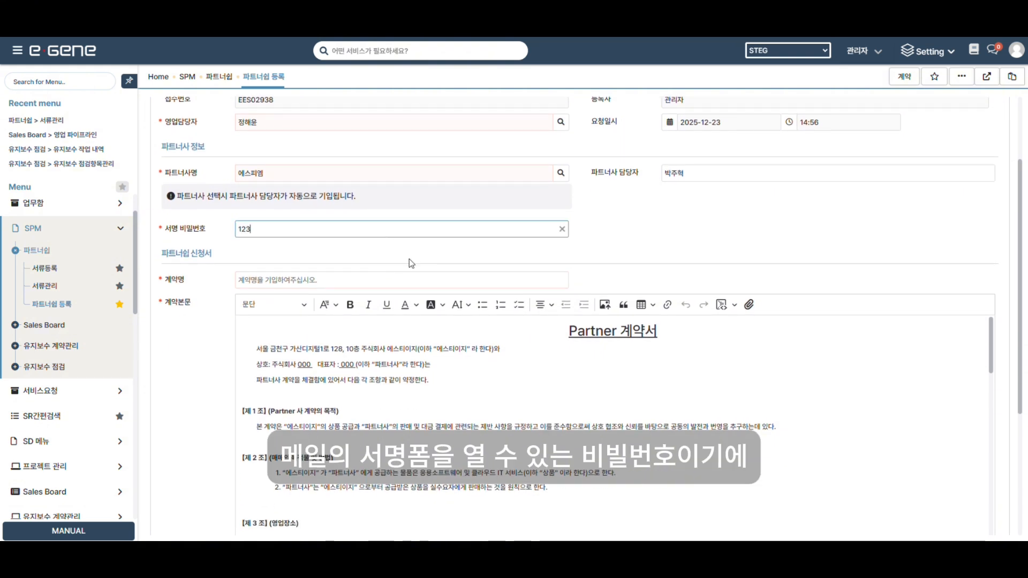
{"action": "left_click", "coordinate": [381, 280]}
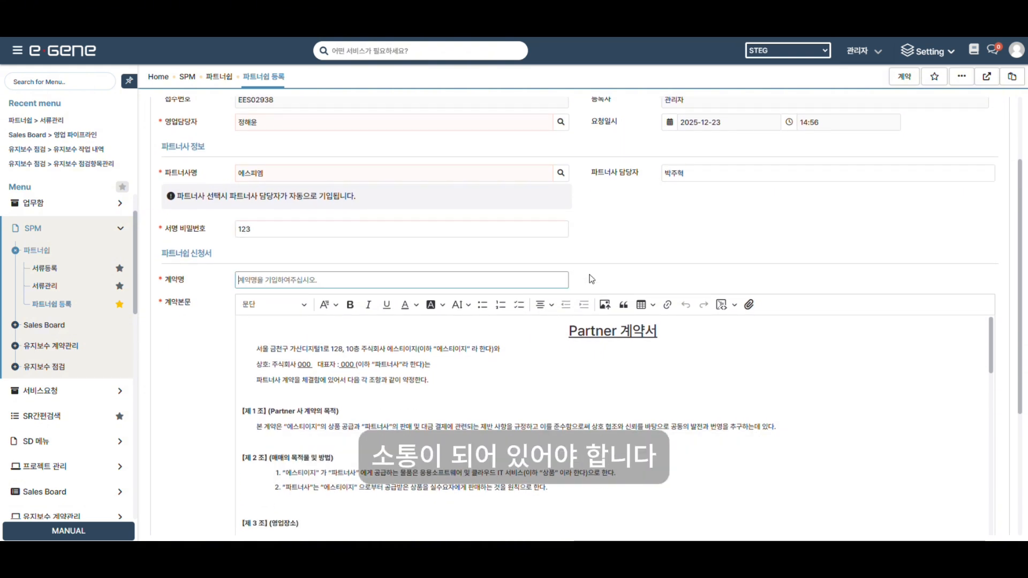
{"action": "type", "text": "파트너"}
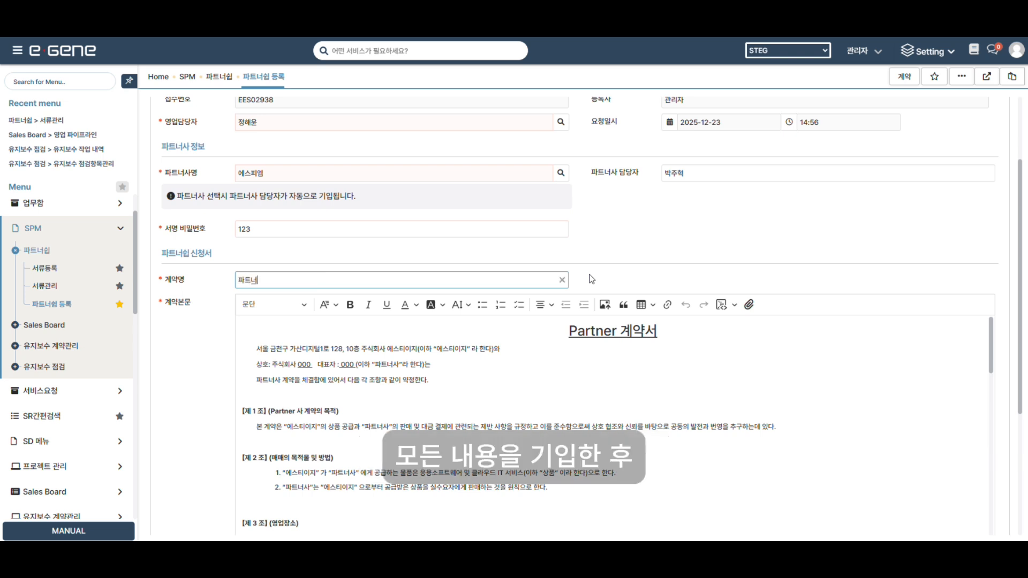
{"action": "type", "text": "십 계약서입니다"}
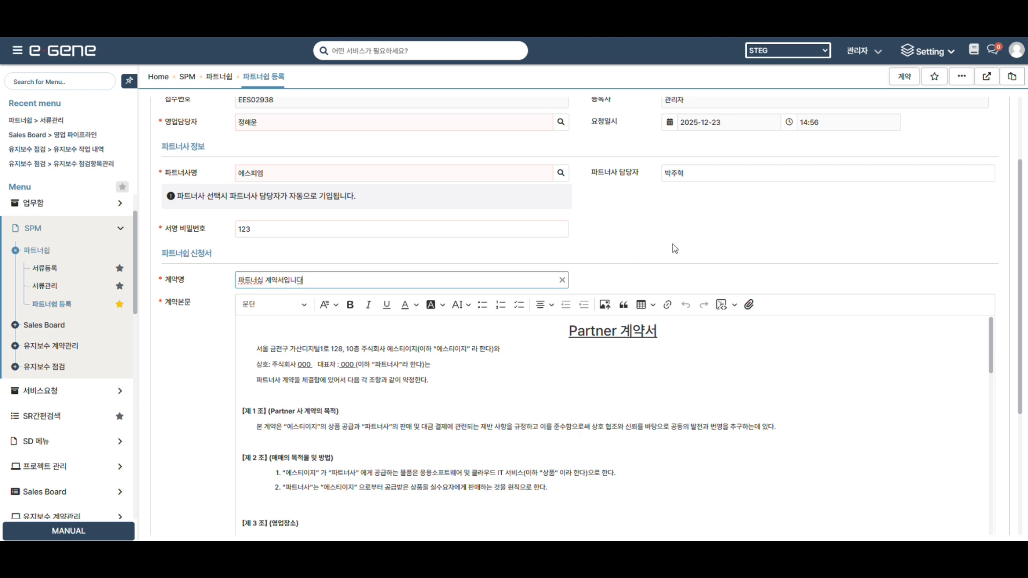
Send the contract for approval titled 계약서, with [SPM]영업팀's 관리자 as approver.
{"action": "left_click", "coordinate": [901, 78]}
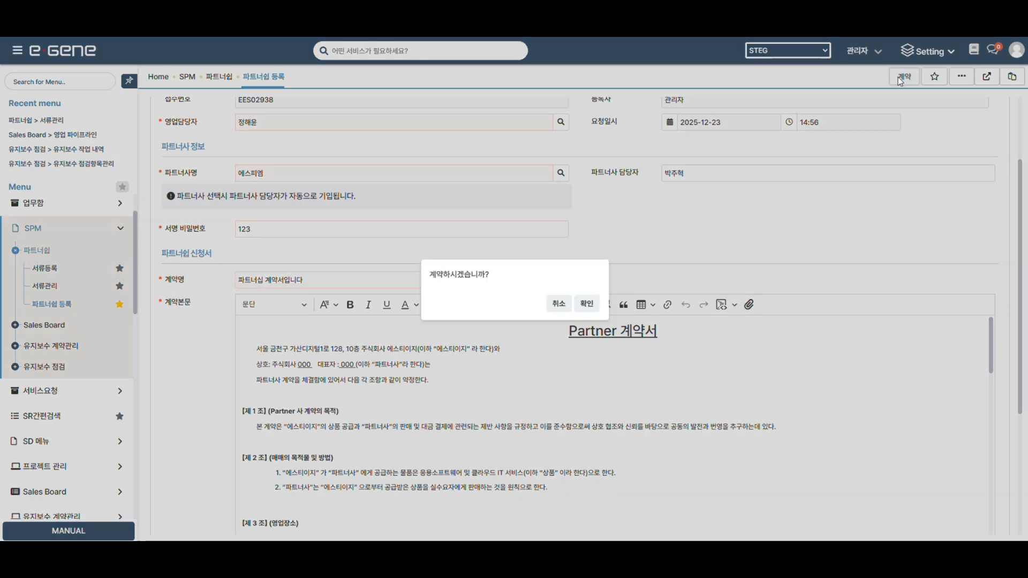
{"action": "left_click", "coordinate": [587, 304]}
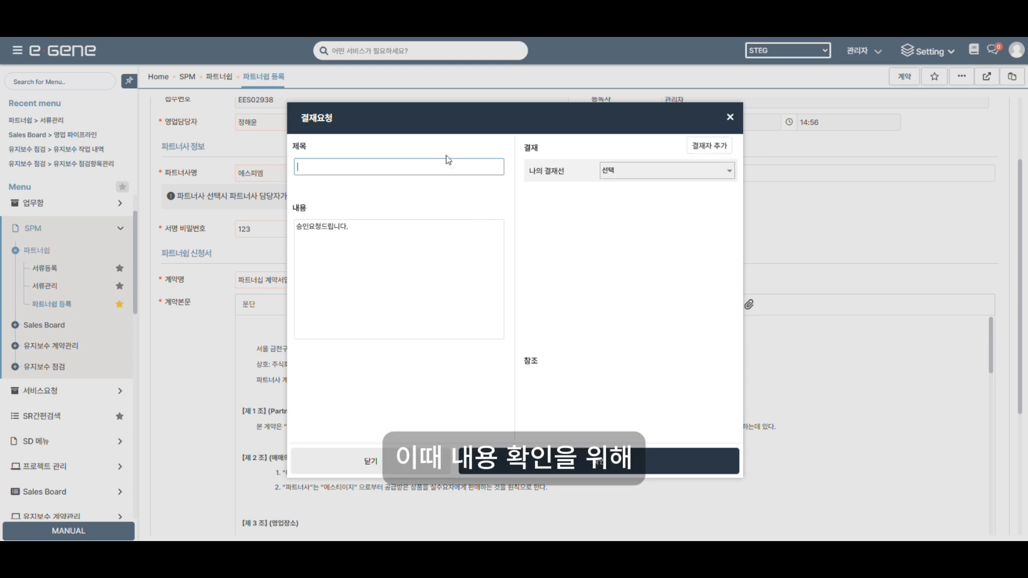
{"action": "type", "text": "계약서"}
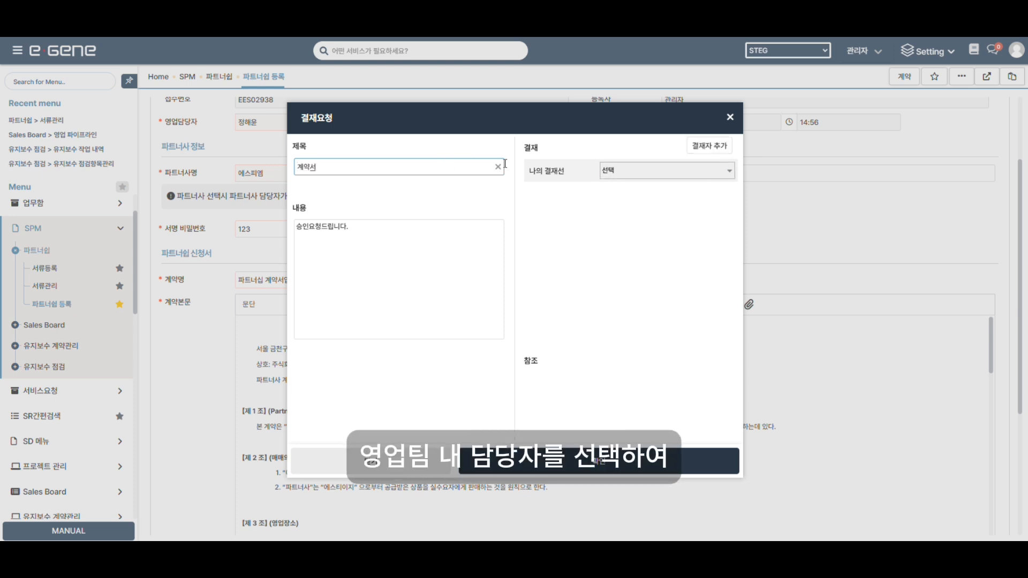
{"action": "left_click", "coordinate": [708, 145]}
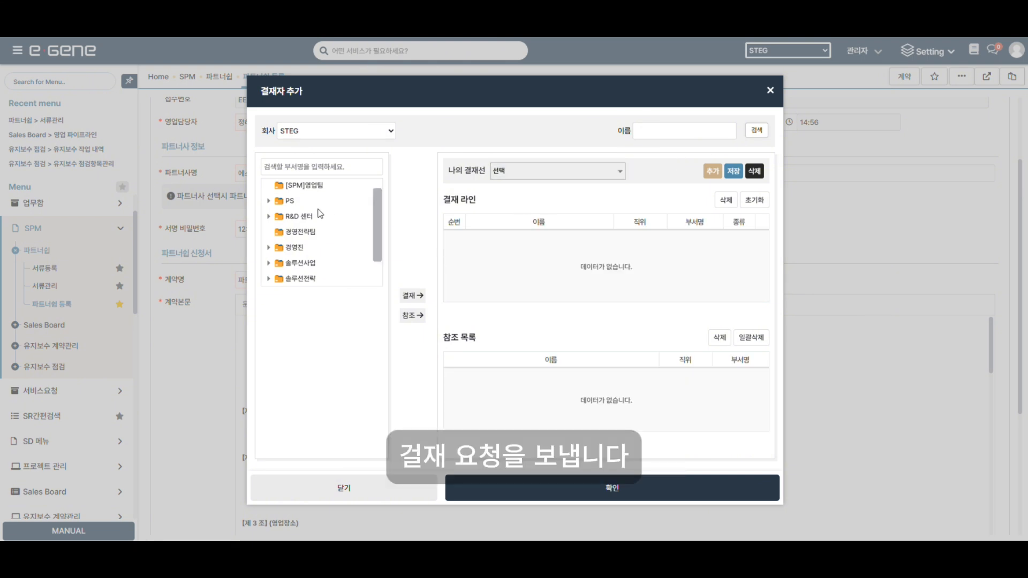
{"action": "left_click", "coordinate": [302, 186]}
{"action": "left_click", "coordinate": [292, 298]}
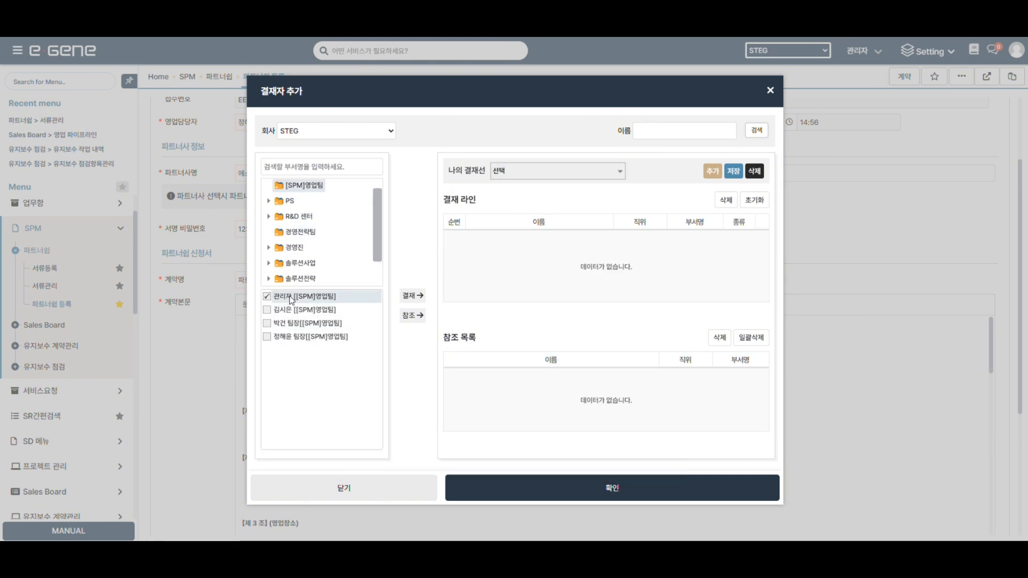
{"action": "left_click", "coordinate": [412, 296]}
{"action": "left_click", "coordinate": [592, 486]}
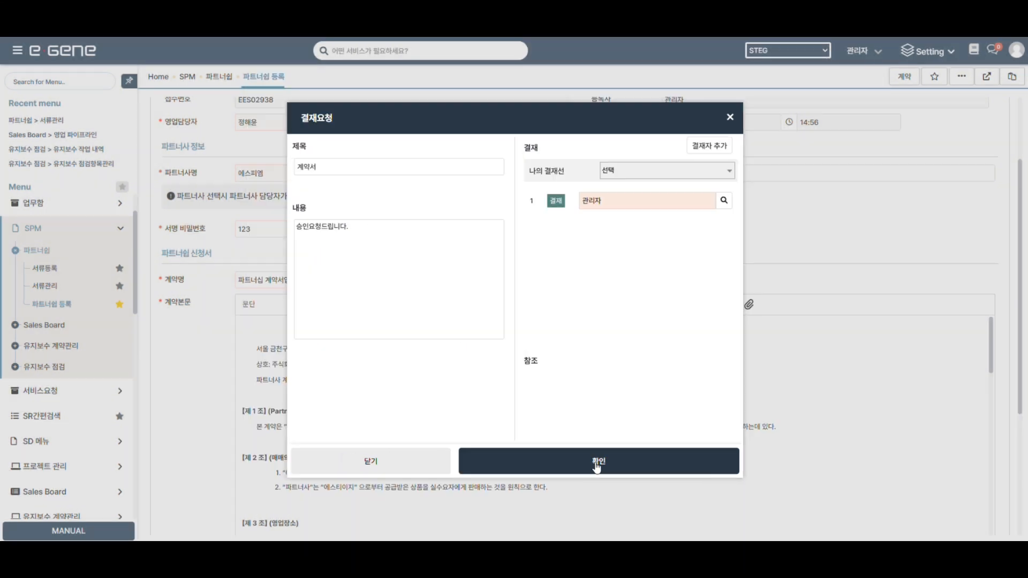
{"action": "left_click", "coordinate": [589, 455]}
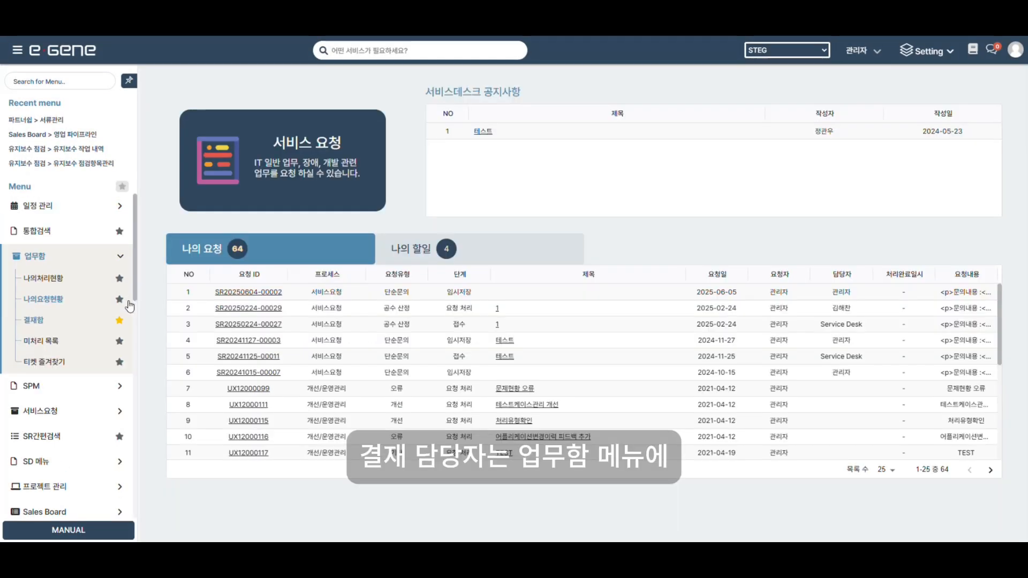
Approve the pending 계약서 request in the approval inbox with the comment '결재합니다'.
{"action": "left_click", "coordinate": [37, 320]}
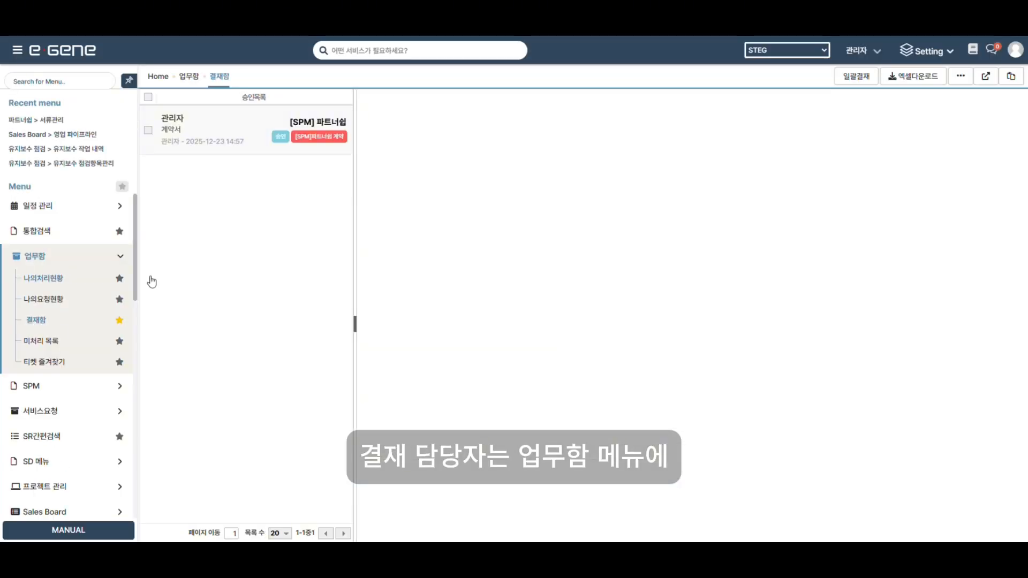
{"action": "left_click", "coordinate": [202, 131]}
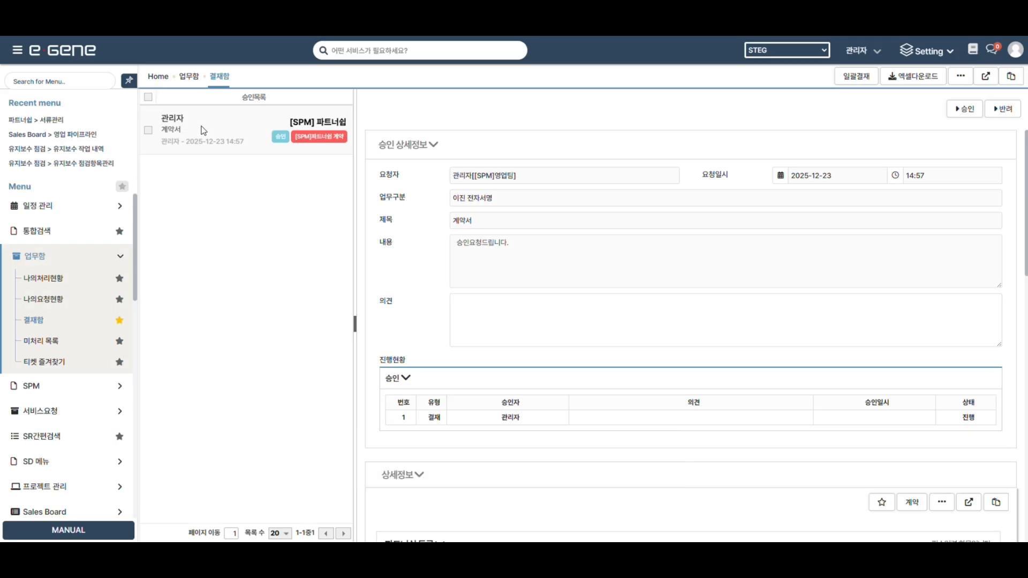
{"action": "left_click", "coordinate": [563, 325]}
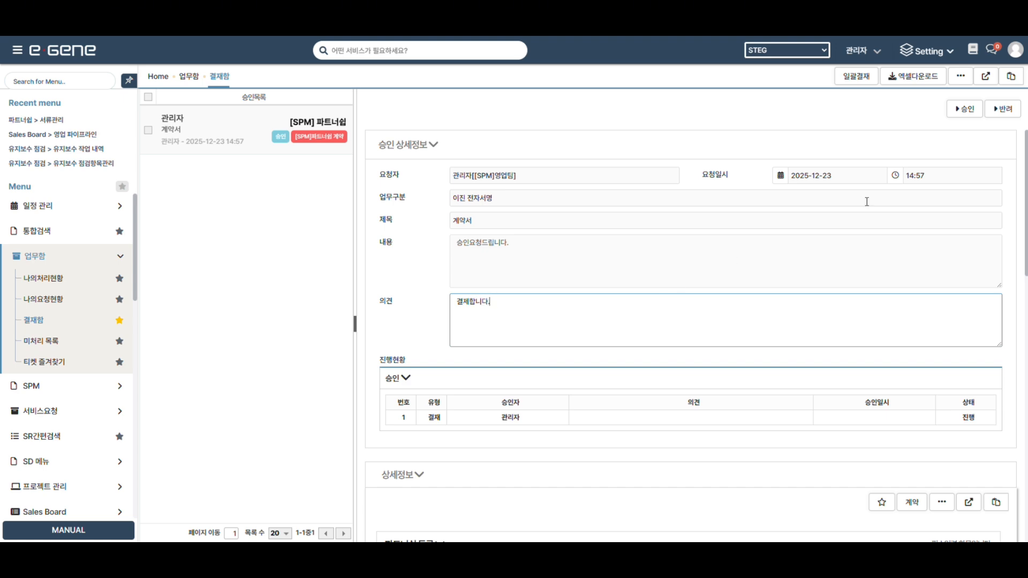
{"action": "scroll", "coordinate": [867, 201], "scroll_direction": "down", "scroll_amount": 10}
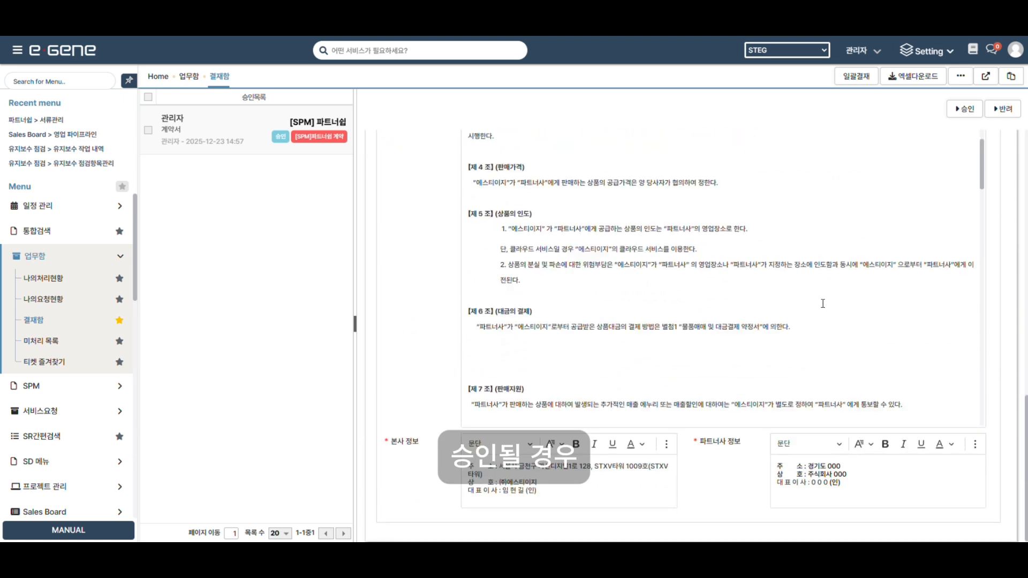
{"action": "scroll", "coordinate": [822, 304], "scroll_direction": "down", "scroll_amount": 3}
{"action": "left_click", "coordinate": [965, 109]}
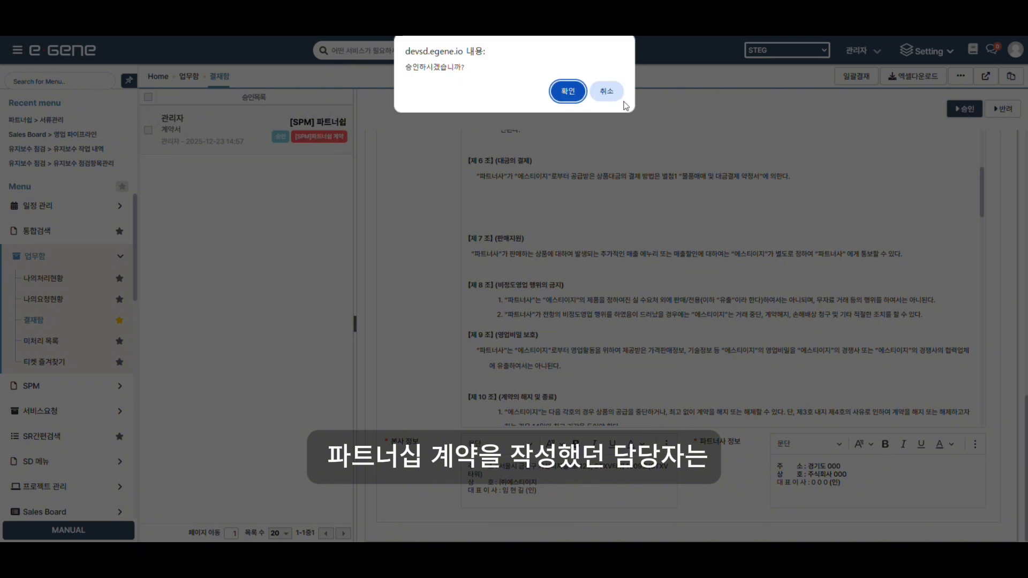
{"action": "left_click", "coordinate": [565, 92]}
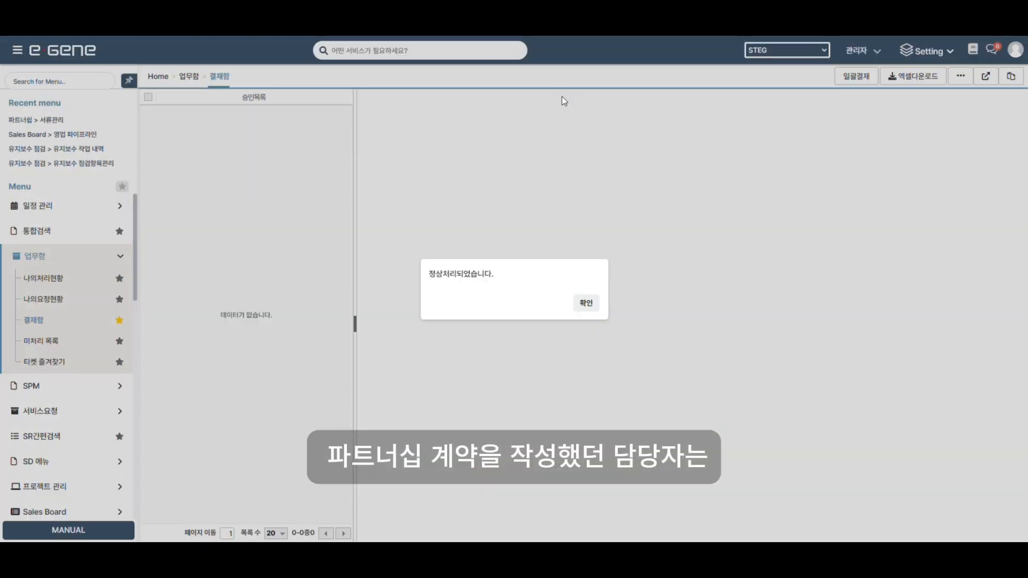
{"action": "left_click", "coordinate": [587, 304]}
Open approved contract EES02938, draw the head-office signature and send it to the partner.
{"action": "left_click", "coordinate": [58, 302]}
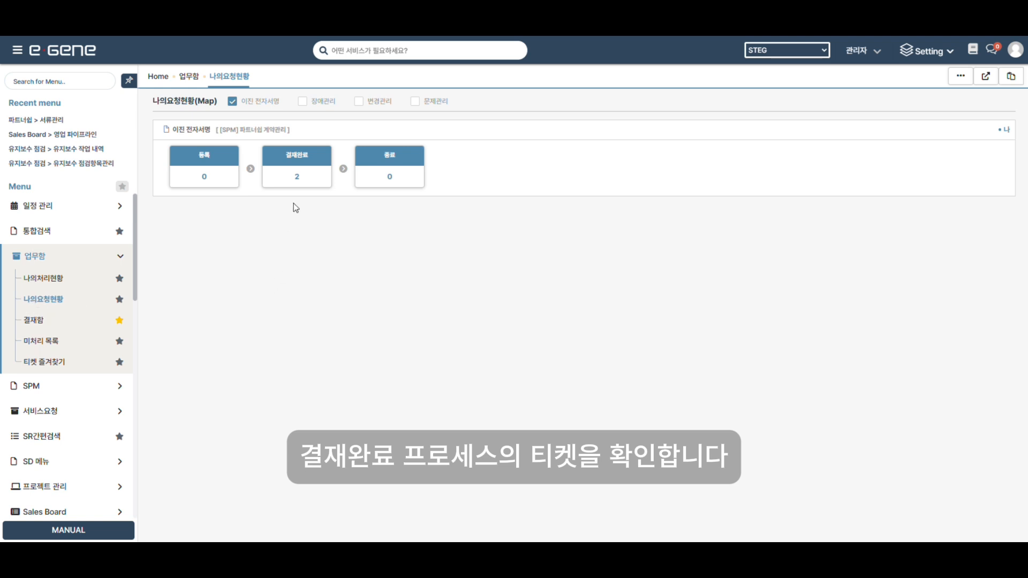
{"action": "left_click", "coordinate": [297, 178]}
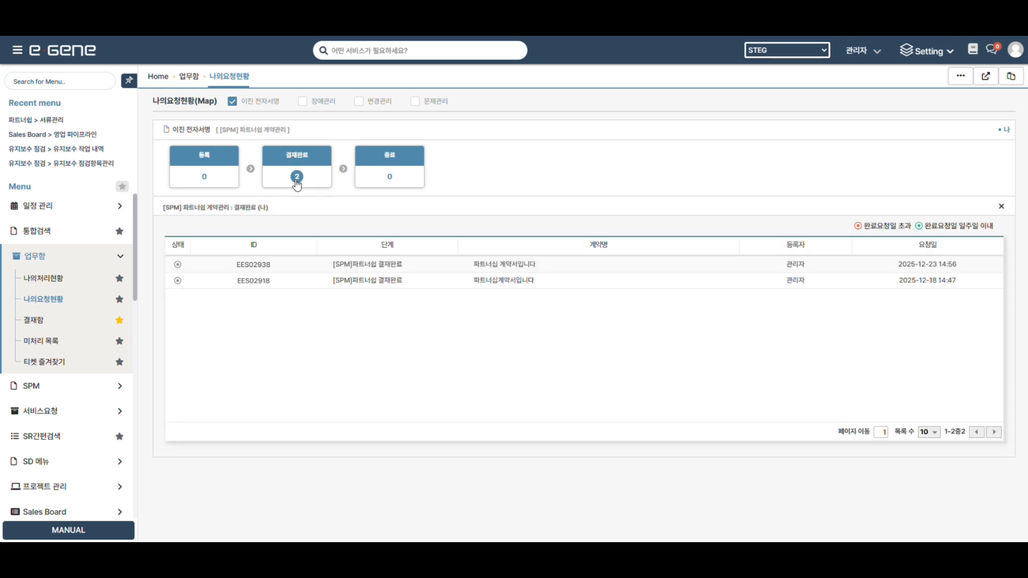
{"action": "left_click", "coordinate": [254, 265]}
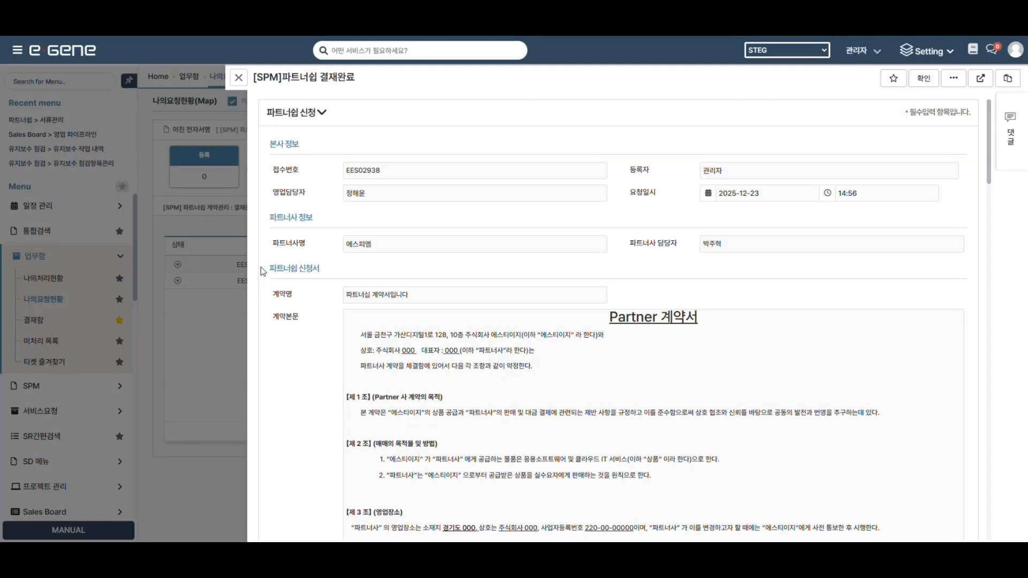
{"action": "scroll", "coordinate": [522, 261], "scroll_direction": "down", "scroll_amount": 20}
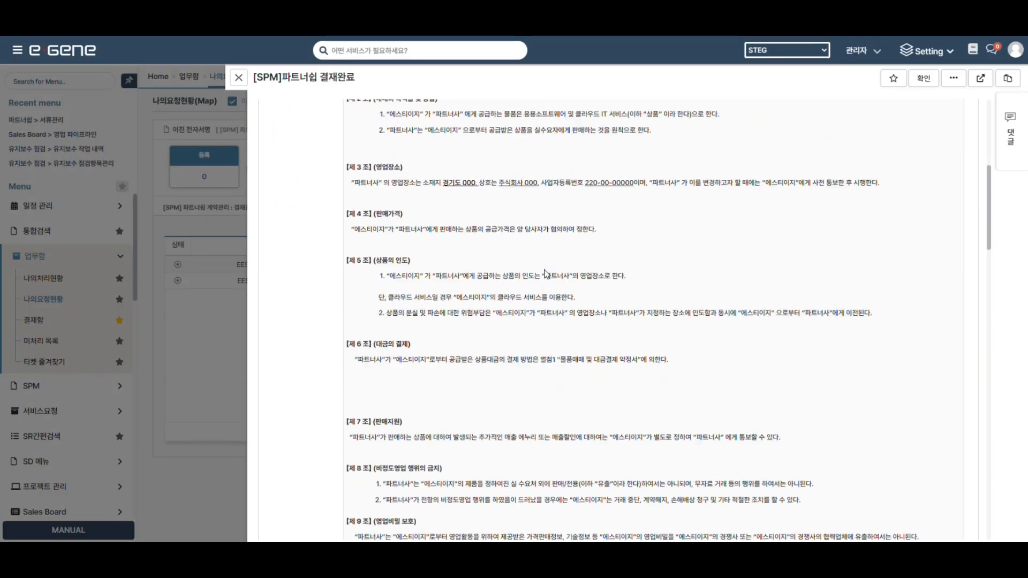
{"action": "scroll", "coordinate": [564, 289], "scroll_direction": "down", "scroll_amount": 15}
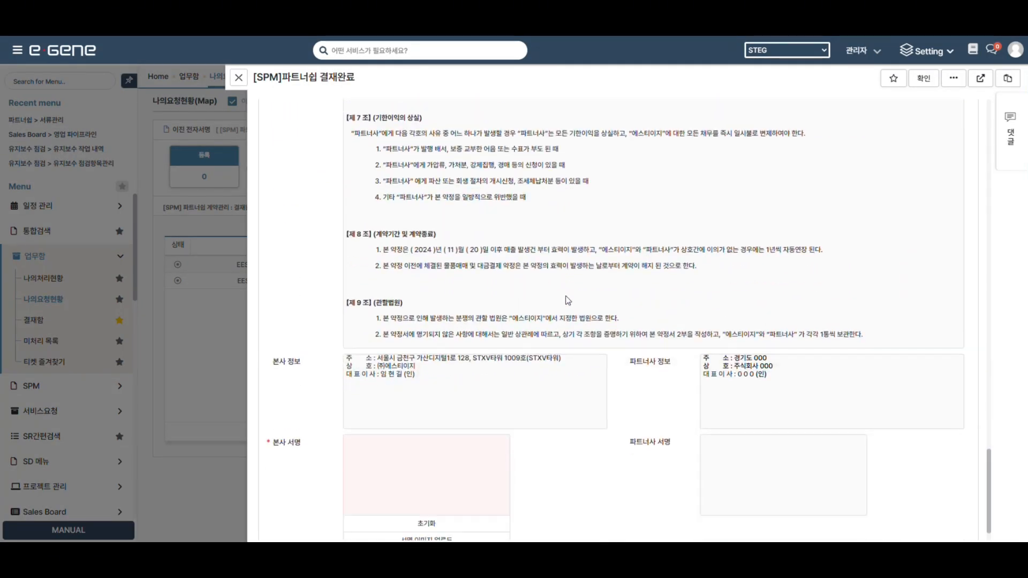
{"action": "mouse_move", "coordinate": [394, 418]}
{"action": "left_mouse_down"}
{"action": "mouse_move", "coordinate": [433, 449]}
{"action": "mouse_move", "coordinate": [473, 447]}
{"action": "left_mouse_up"}
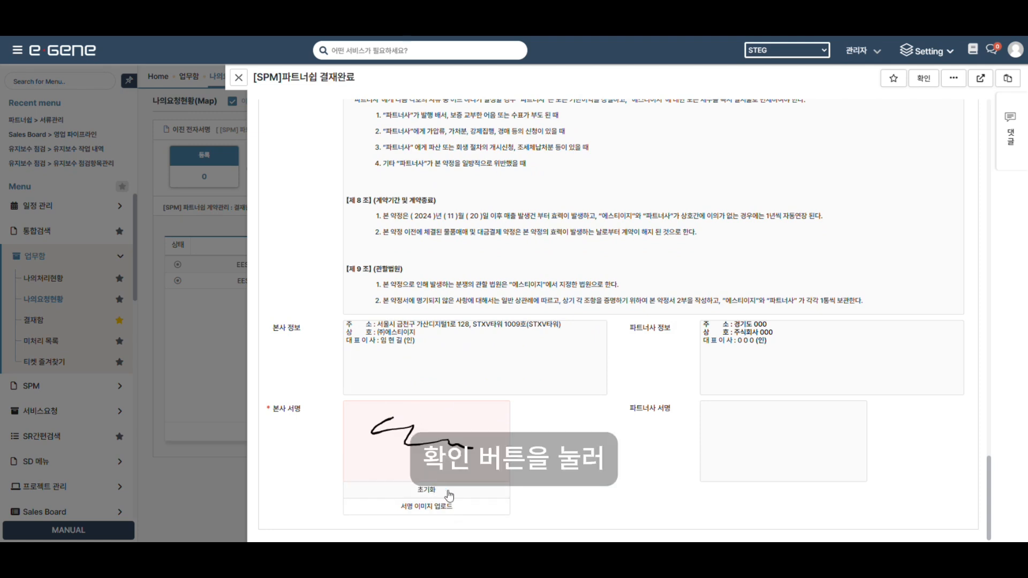
{"action": "left_click", "coordinate": [925, 82]}
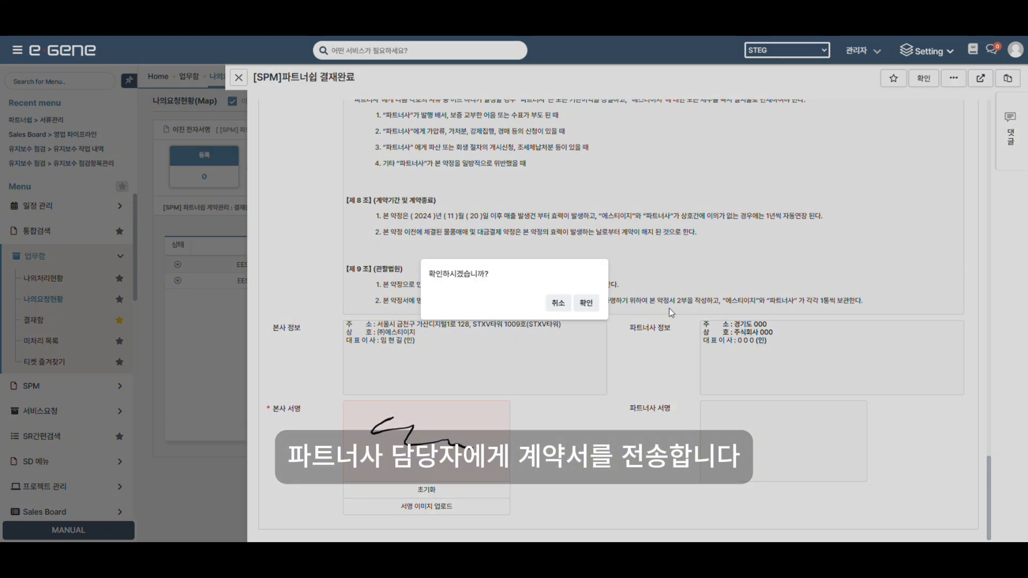
{"action": "left_click", "coordinate": [585, 304]}
{"action": "left_click", "coordinate": [579, 307]}
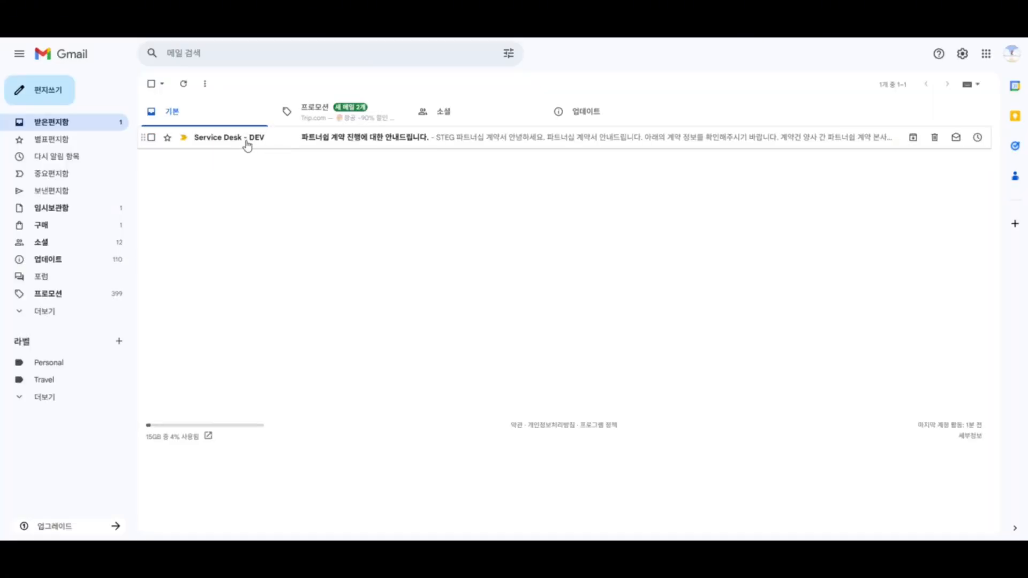
Open the Service Desk partnership contract email and follow its 서명 바로가기 signing link.
{"action": "left_click", "coordinate": [249, 140]}
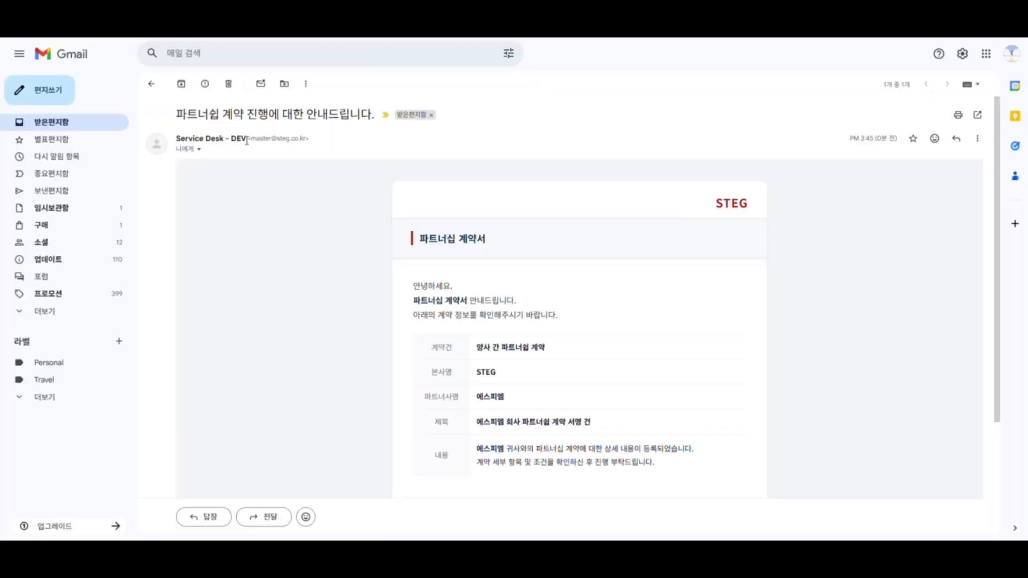
{"action": "scroll", "coordinate": [591, 200], "scroll_direction": "down", "scroll_amount": 2}
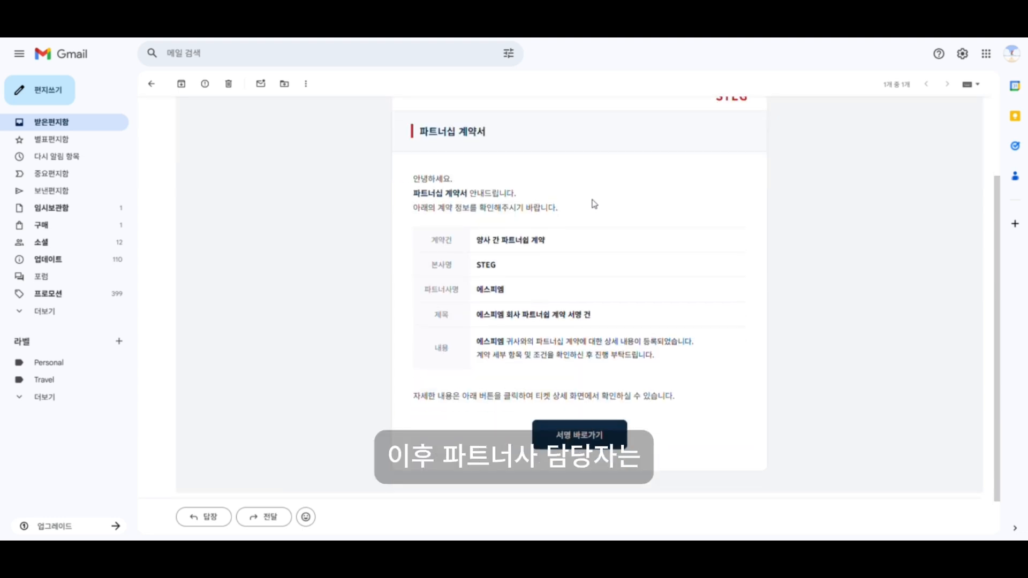
{"action": "scroll", "coordinate": [595, 205], "scroll_direction": "down", "scroll_amount": 1}
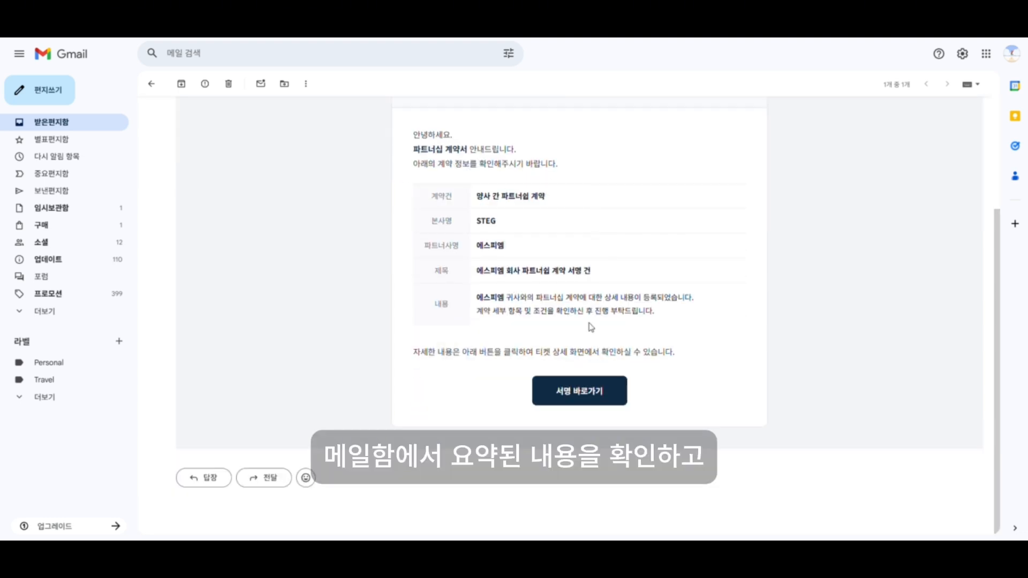
{"action": "left_click", "coordinate": [578, 395]}
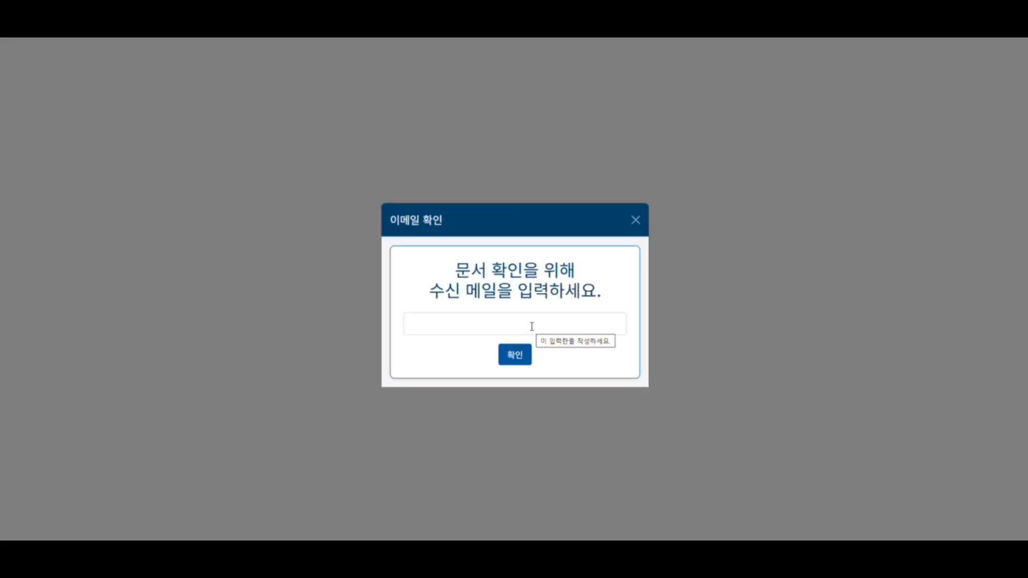
Verify access on the signing page with the recipient's e-mail to open the contract.
{"action": "left_click", "coordinate": [531, 326]}
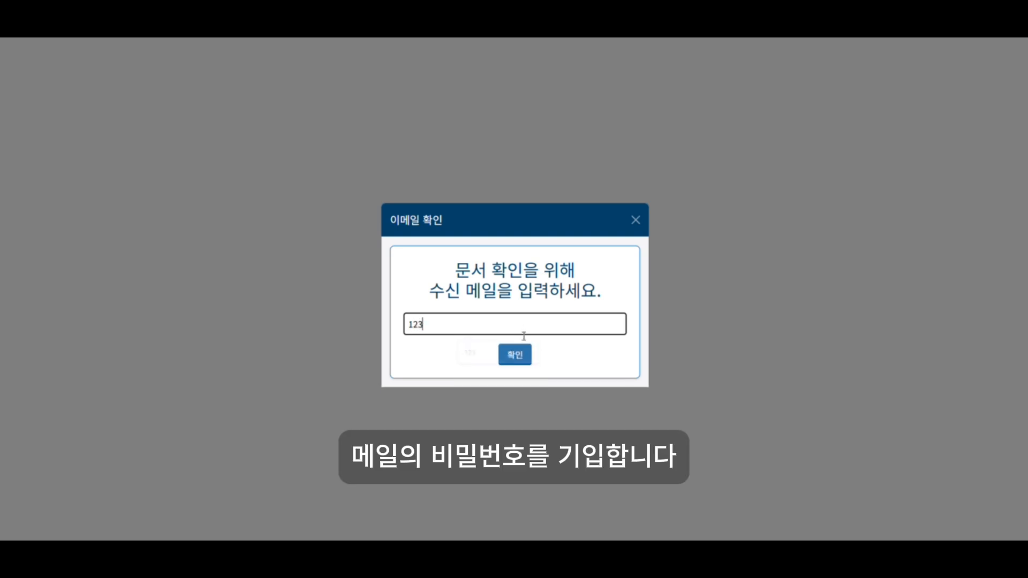
{"action": "left_click", "coordinate": [519, 363]}
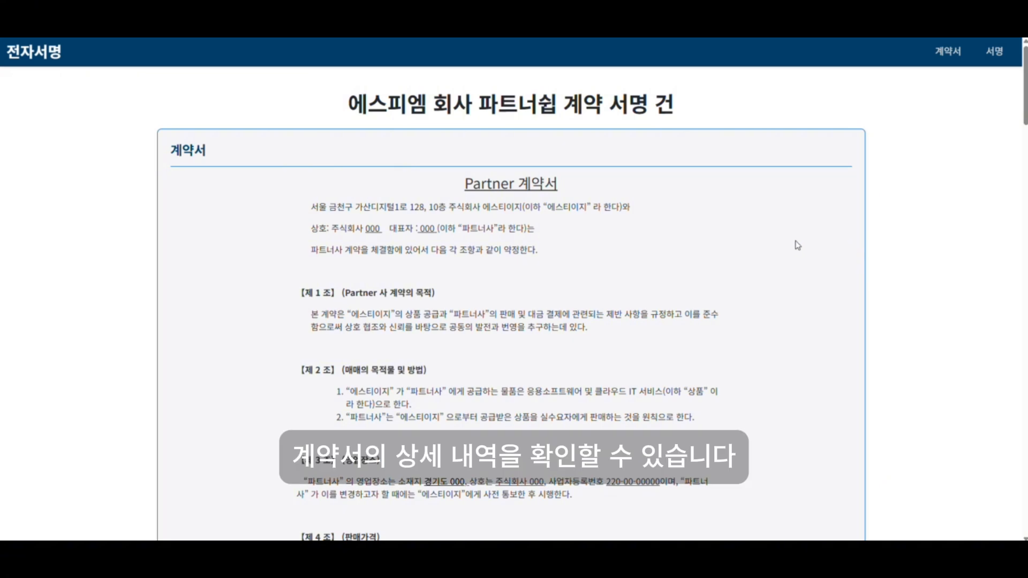
Draw the partner's handwritten signature and save it into the contract's partner signature box.
{"action": "scroll", "coordinate": [798, 246], "scroll_direction": "down", "scroll_amount": 1}
{"action": "scroll", "coordinate": [797, 245], "scroll_direction": "down", "scroll_amount": 9}
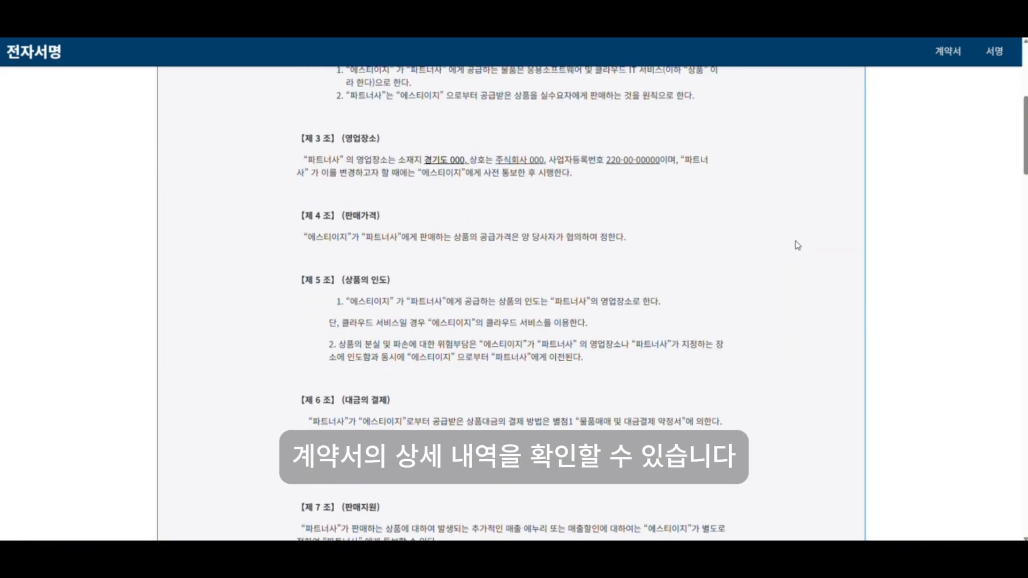
{"action": "scroll", "coordinate": [797, 245], "scroll_direction": "down", "scroll_amount": 9}
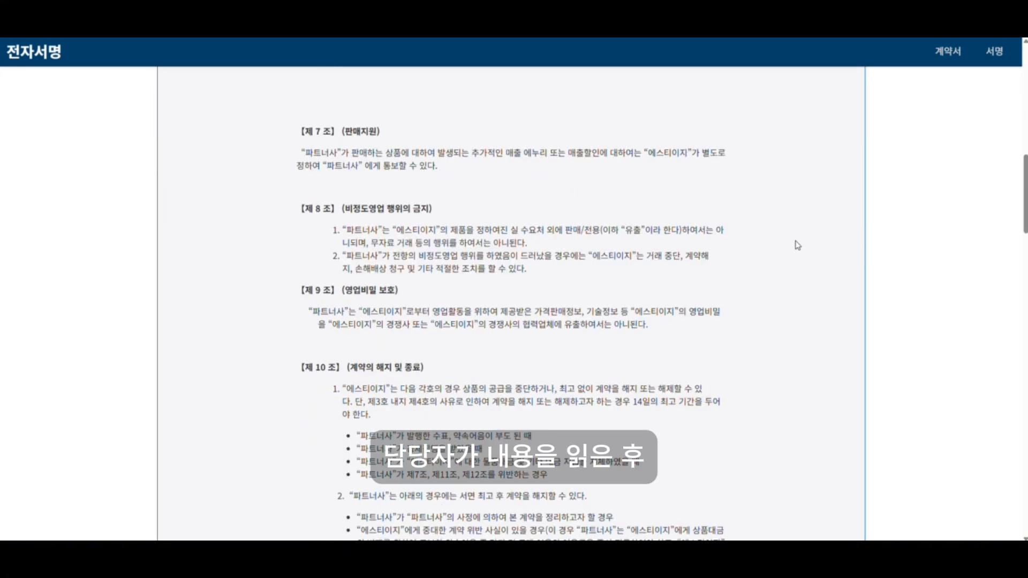
{"action": "scroll", "coordinate": [797, 246], "scroll_direction": "down", "scroll_amount": 20}
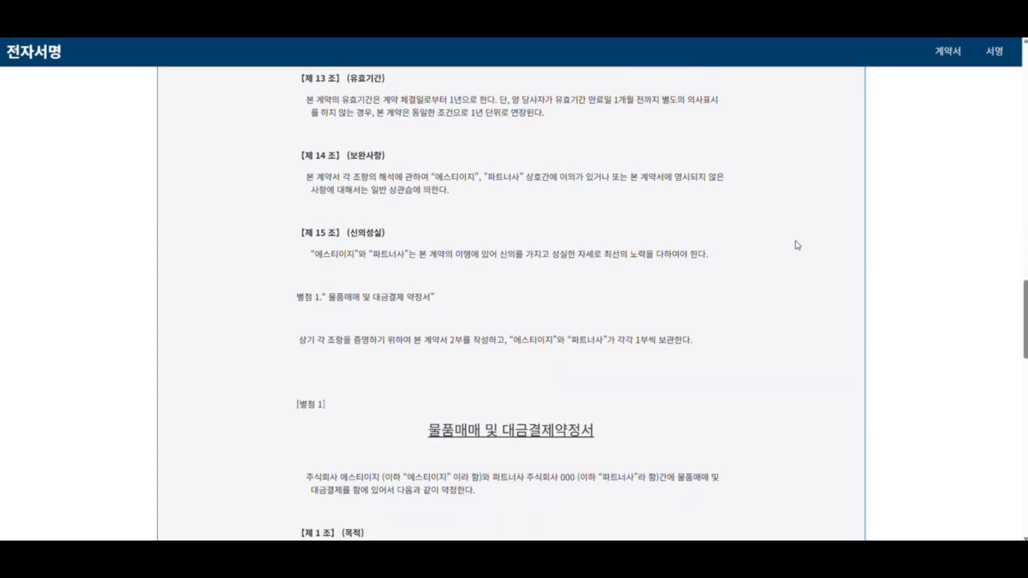
{"action": "scroll", "coordinate": [795, 244], "scroll_direction": "down", "scroll_amount": 10}
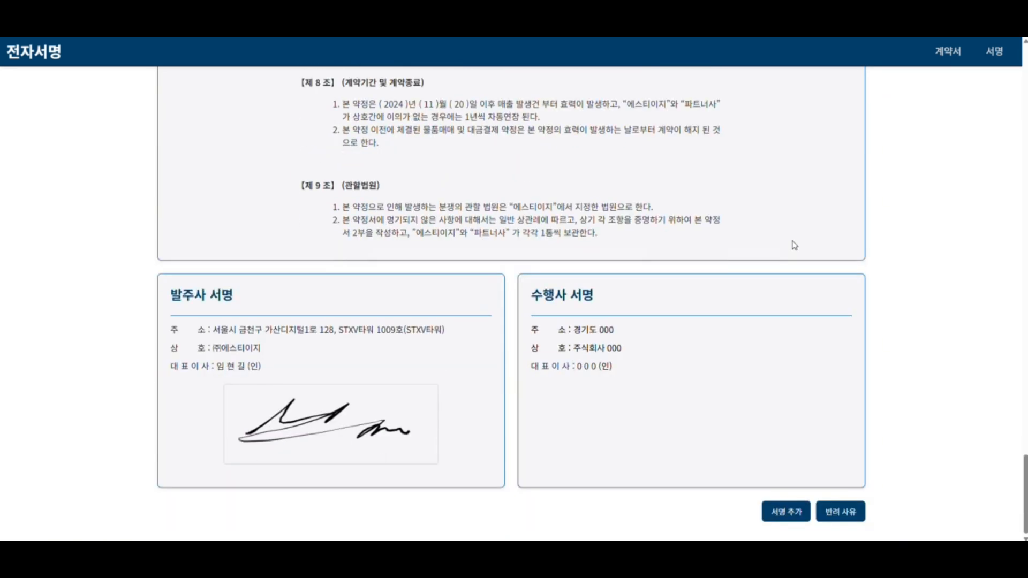
{"action": "left_click", "coordinate": [789, 515]}
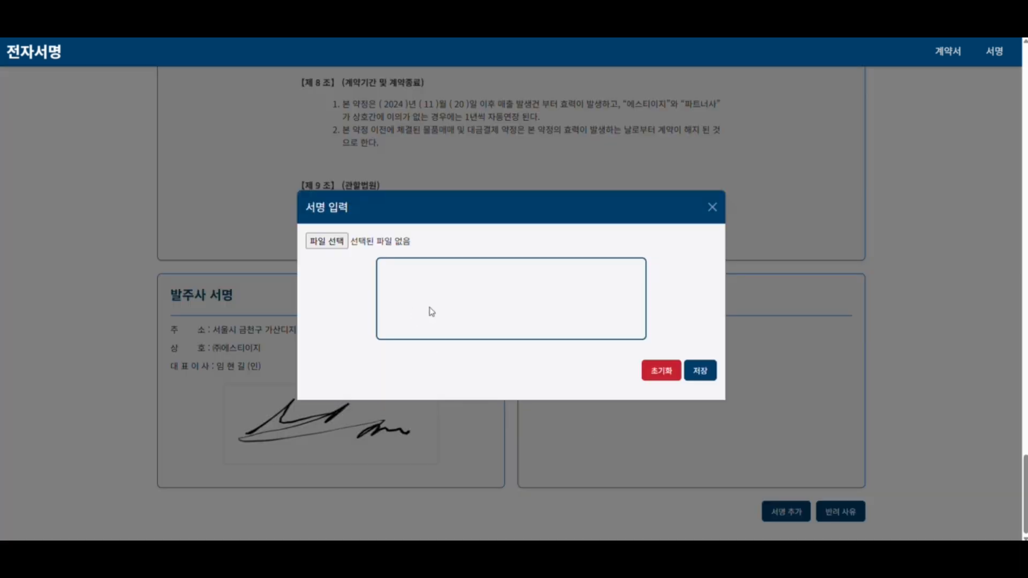
{"action": "mouse_move", "coordinate": [450, 277]}
{"action": "left_mouse_down"}
{"action": "mouse_move", "coordinate": [414, 299]}
{"action": "mouse_move", "coordinate": [438, 311]}
{"action": "left_mouse_up"}
{"action": "mouse_move", "coordinate": [474, 265]}
{"action": "left_mouse_down"}
{"action": "mouse_move", "coordinate": [523, 264]}
{"action": "mouse_move", "coordinate": [502, 310]}
{"action": "mouse_move", "coordinate": [616, 307]}
{"action": "left_mouse_up"}
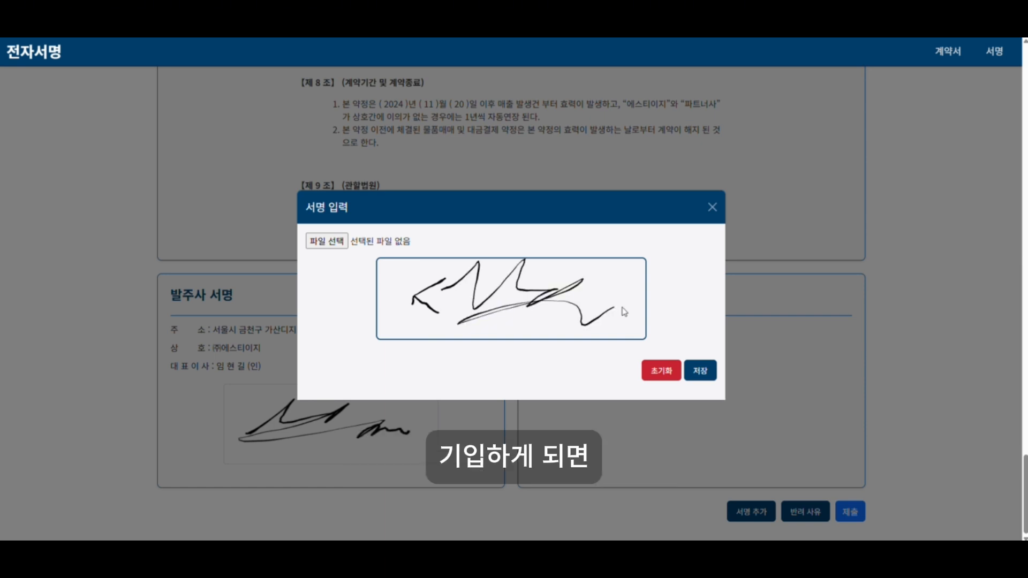
{"action": "left_click", "coordinate": [699, 369]}
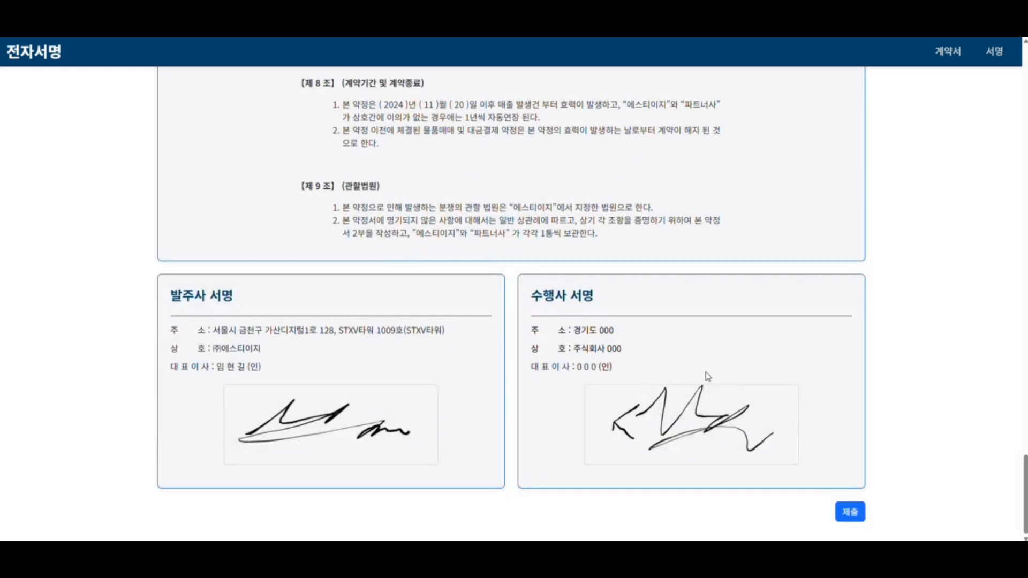
Submit the signed 에스피엠 contract and dismiss the signing-complete message.
{"action": "left_click", "coordinate": [851, 513]}
{"action": "left_click", "coordinate": [511, 343]}
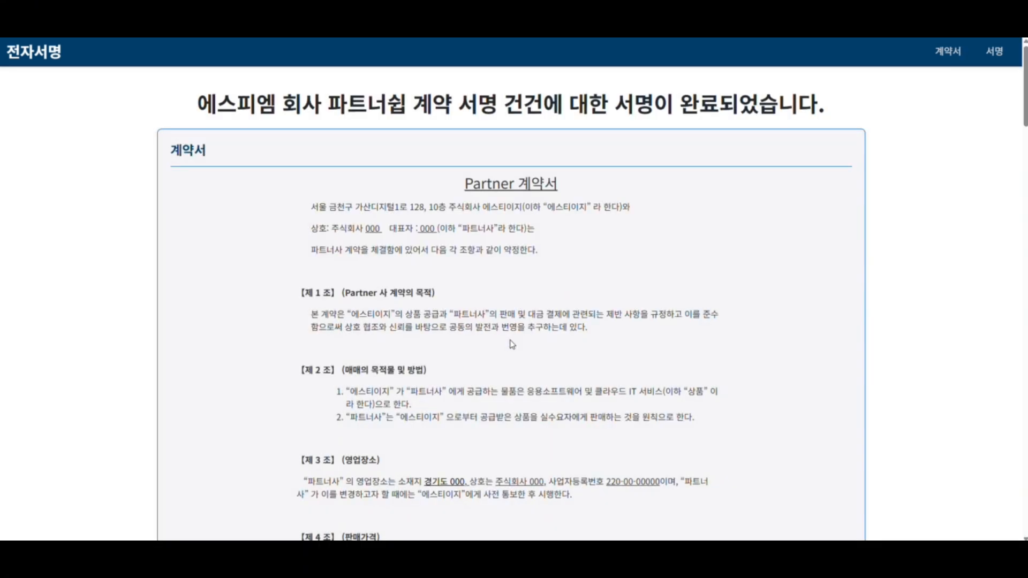
{"action": "scroll", "coordinate": [525, 238], "scroll_direction": "down", "scroll_amount": 20}
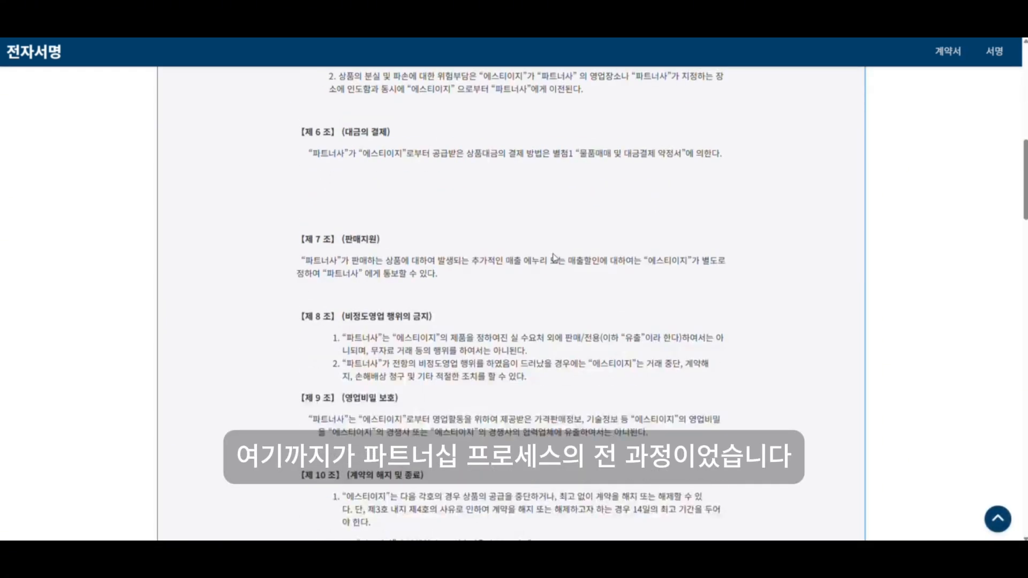
{"action": "scroll", "coordinate": [569, 266], "scroll_direction": "down", "scroll_amount": 20}
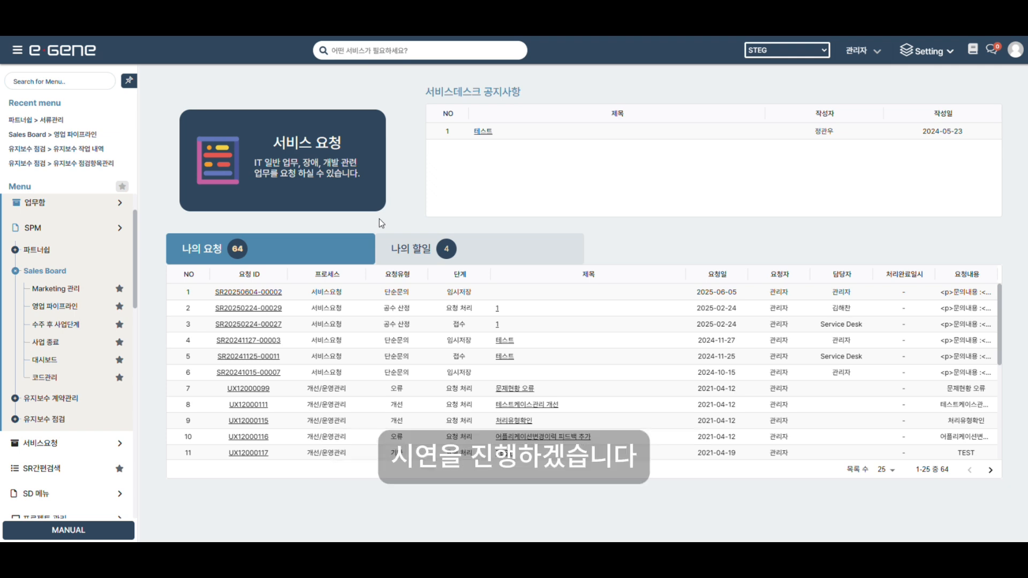
Start a new Marketing 관리 lead for 에스피엠 with inflow date 2025-12-23 and a sales representative.
{"action": "left_click", "coordinate": [65, 294]}
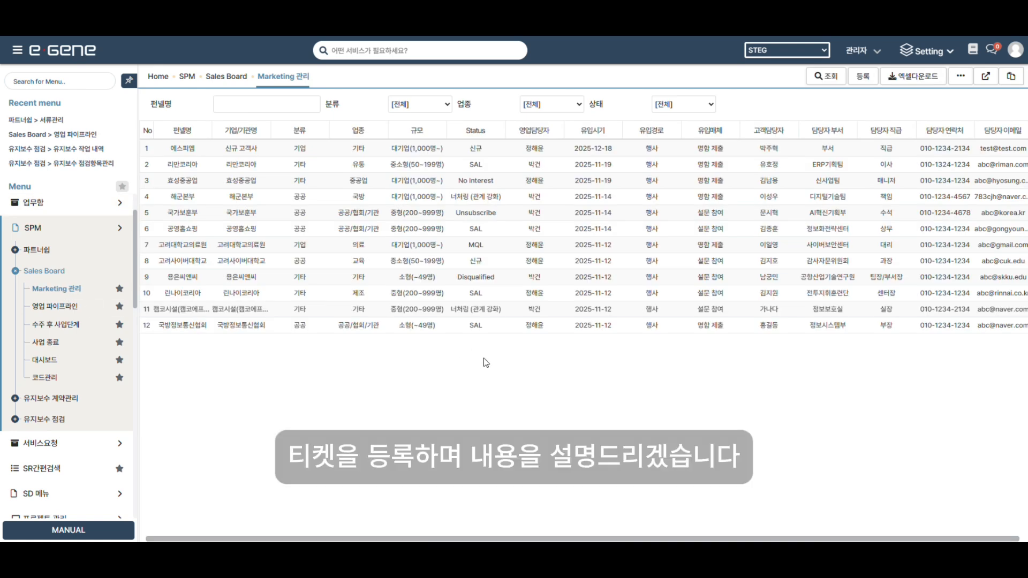
{"action": "left_click", "coordinate": [861, 78]}
{"action": "left_click", "coordinate": [377, 153]}
{"action": "type", "text": "에스피"}
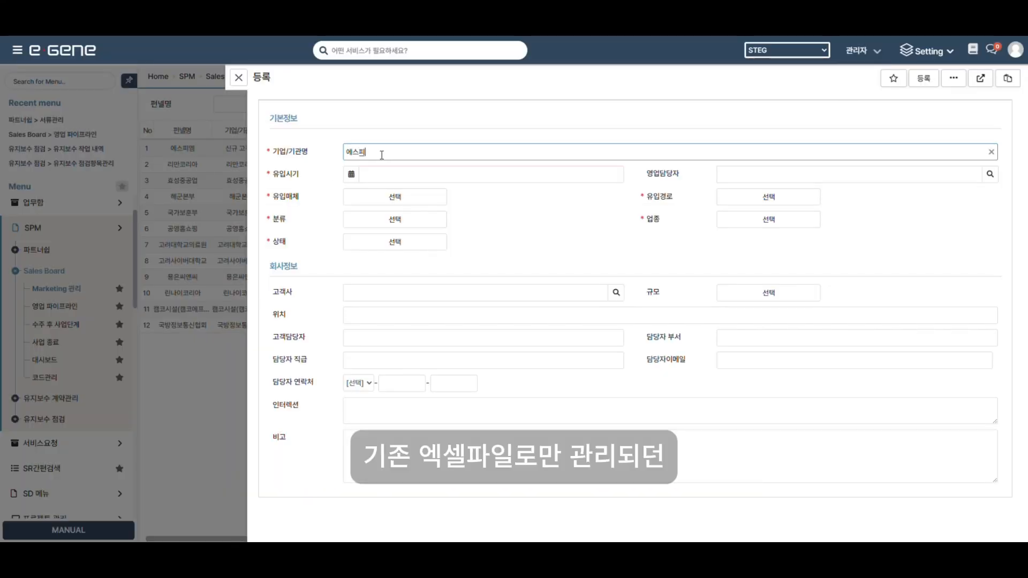
{"action": "type", "text": "엠"}
{"action": "left_click", "coordinate": [417, 174]}
{"action": "left_click", "coordinate": [411, 302]}
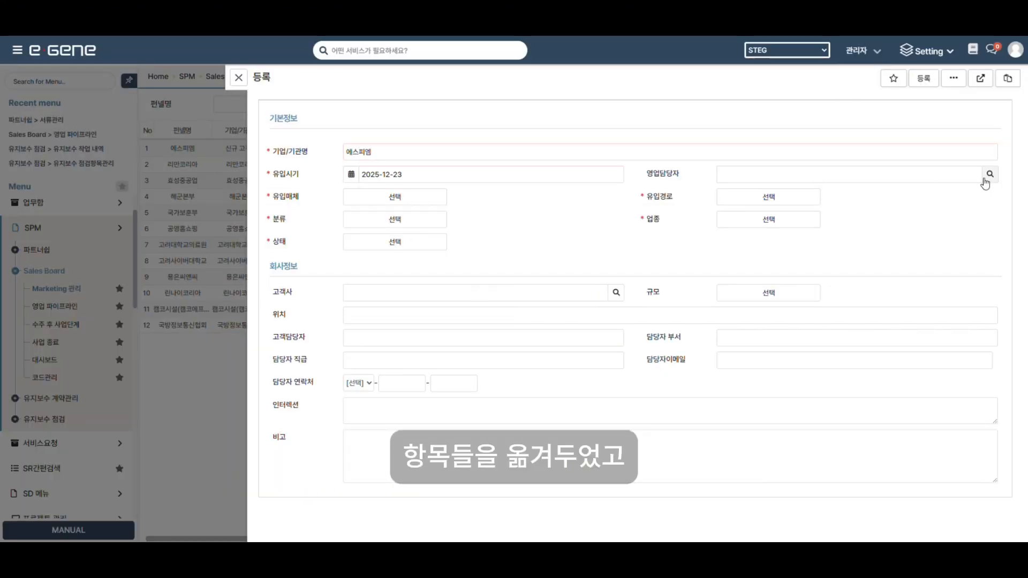
{"action": "left_click", "coordinate": [989, 174]}
{"action": "left_click", "coordinate": [535, 306]}
Set inflow media 명함 제출, route 행사, classification 기업, industry 기타 and status 신규.
{"action": "left_click", "coordinate": [402, 200]}
{"action": "left_click", "coordinate": [396, 232]}
{"action": "left_click", "coordinate": [755, 201]}
{"action": "left_click", "coordinate": [763, 232]}
{"action": "left_click", "coordinate": [402, 220]}
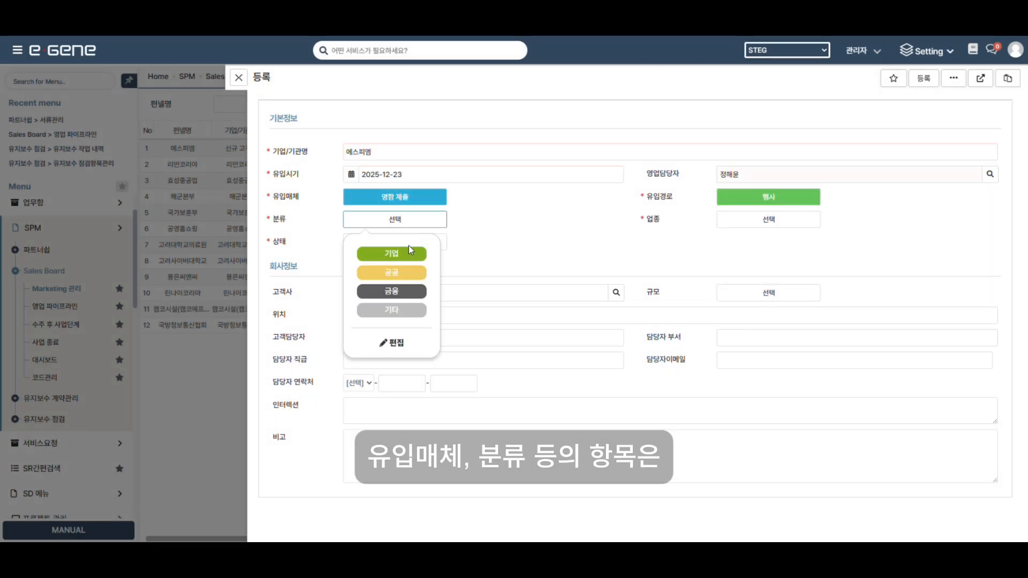
{"action": "left_click", "coordinate": [409, 253]}
{"action": "left_click", "coordinate": [765, 220]}
{"action": "left_click", "coordinate": [765, 329]}
{"action": "left_click", "coordinate": [394, 242]}
{"action": "left_click", "coordinate": [392, 294]}
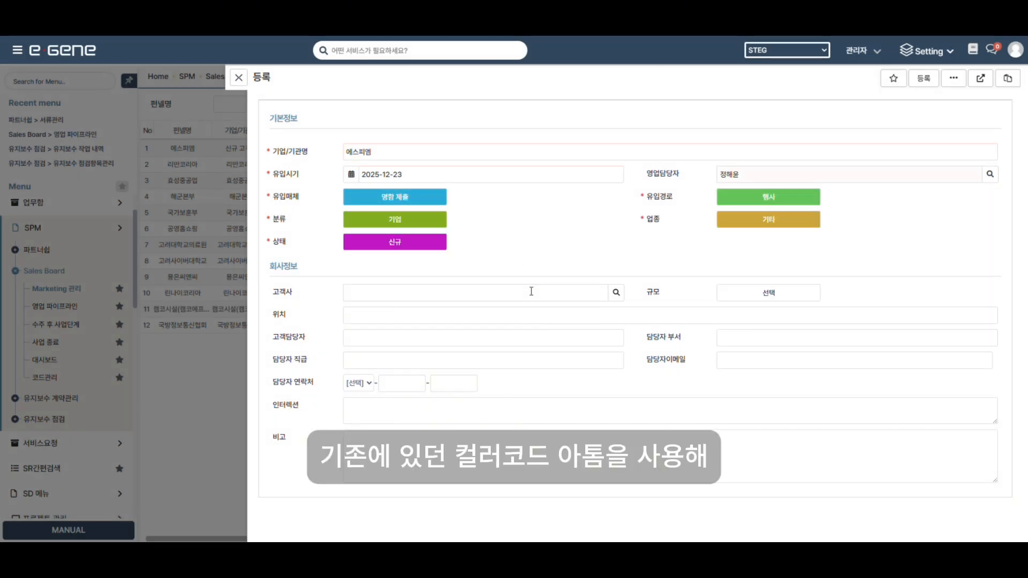
Choose 신규 고객사 as customer, size 대기업(1,000명~), location 서울특별시 금천구.
{"action": "left_click", "coordinate": [615, 292]}
{"action": "left_click", "coordinate": [526, 366]}
{"action": "left_click", "coordinate": [768, 292]}
{"action": "left_click", "coordinate": [764, 326]}
{"action": "left_click", "coordinate": [527, 314]}
{"action": "type", "text": "서울특"}
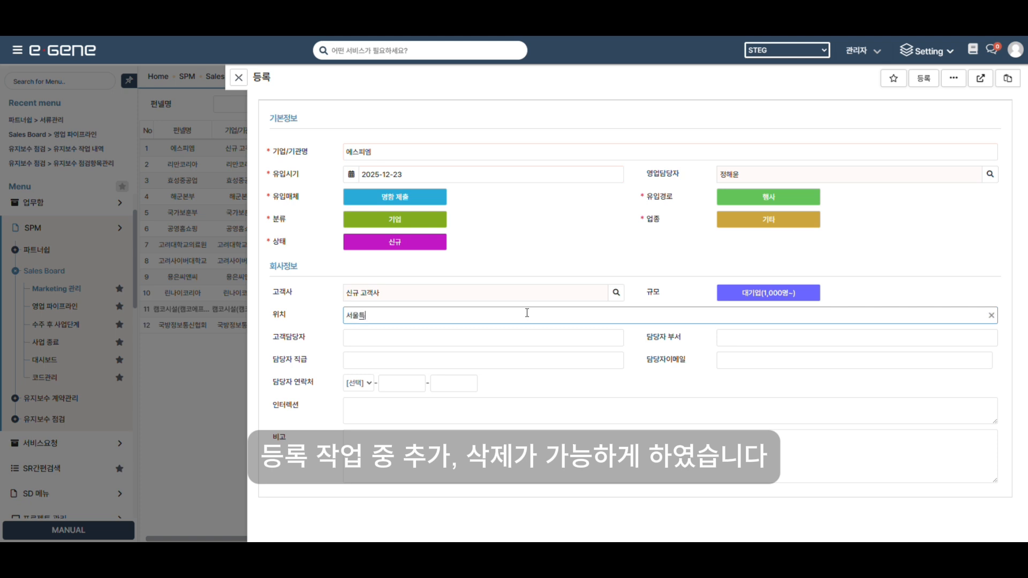
{"action": "type", "text": "별시 금천구"}
Fill in the contact's name, department 부서, job title 사원 and e-mail address.
{"action": "left_click", "coordinate": [527, 339]}
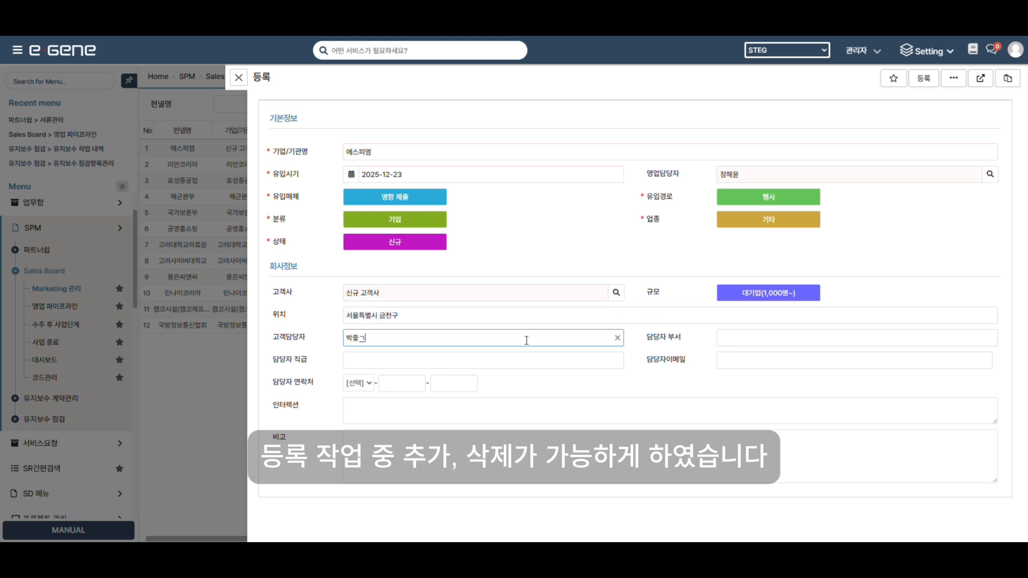
{"action": "left_click", "coordinate": [780, 337]}
{"action": "type", "text": "부서"}
{"action": "left_click", "coordinate": [595, 361]}
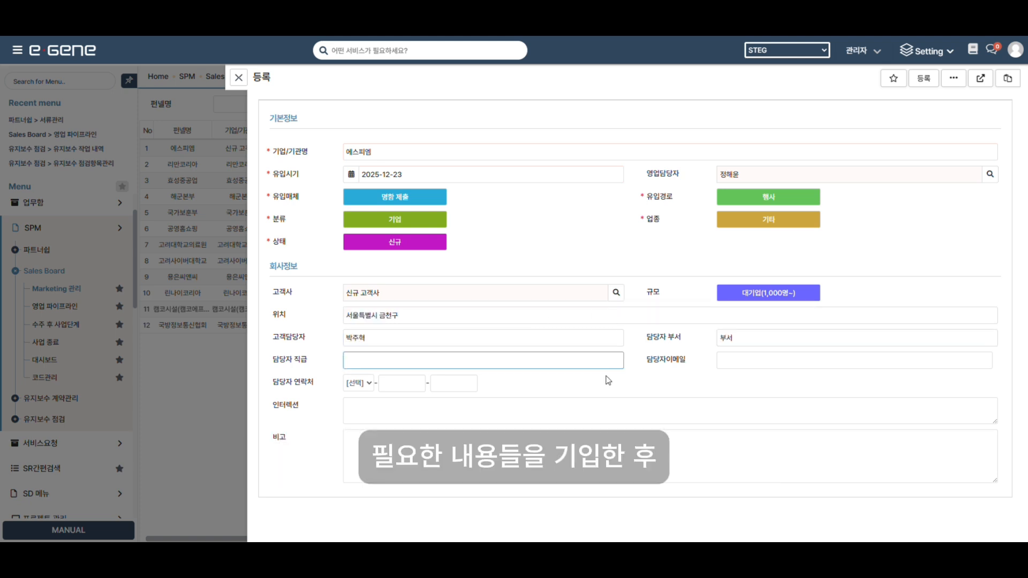
{"action": "type", "text": "사원"}
{"action": "left_click", "coordinate": [769, 362]}
{"action": "type", "text": "test@test.com,"}
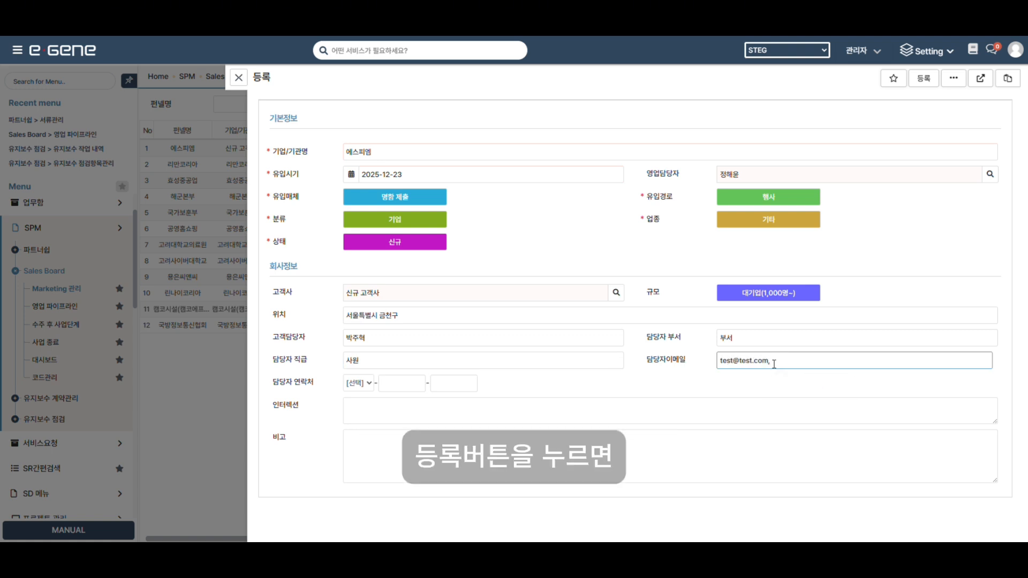
Enter the contact's phone number and register the new lead.
{"action": "left_click", "coordinate": [366, 384]}
{"action": "left_click", "coordinate": [352, 135]}
{"action": "left_click", "coordinate": [401, 383]}
{"action": "type", "text": "1234"}
{"action": "left_click", "coordinate": [454, 383]}
{"action": "type", "text": "1234"}
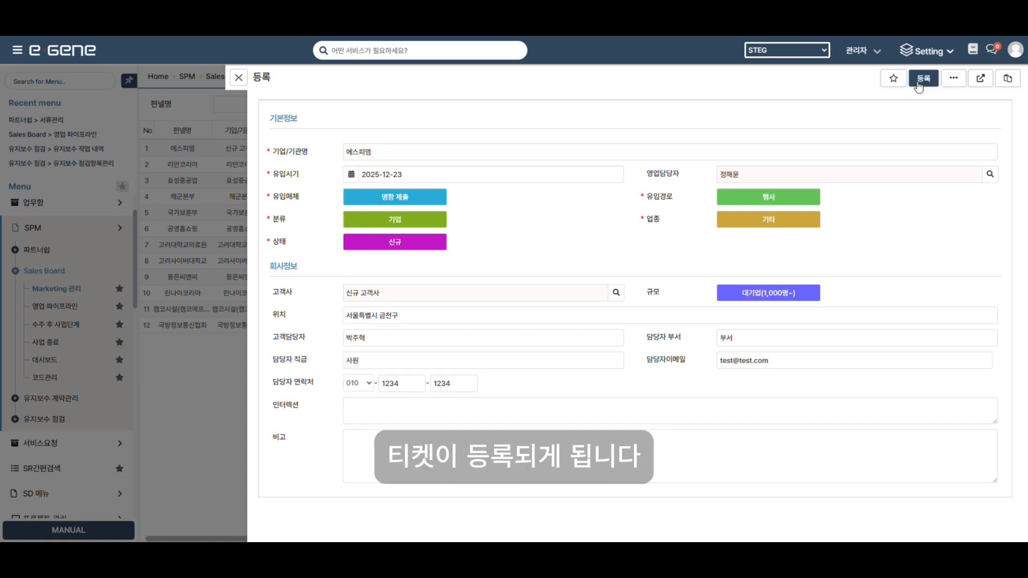
{"action": "left_click", "coordinate": [923, 78]}
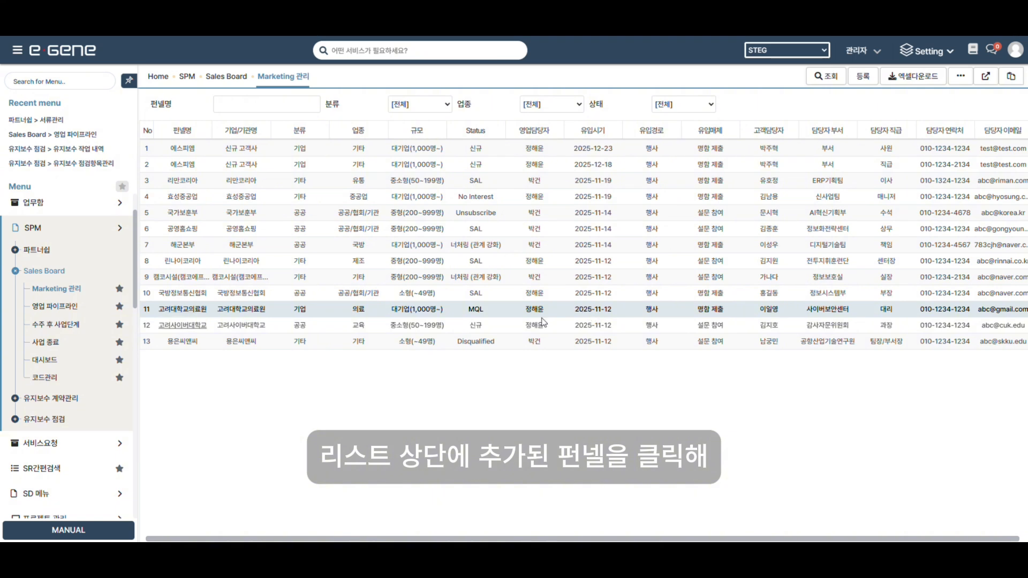
Switch the 에스피엠 lead's status from 신규 to SAL and save the record.
{"action": "left_click", "coordinate": [184, 148]}
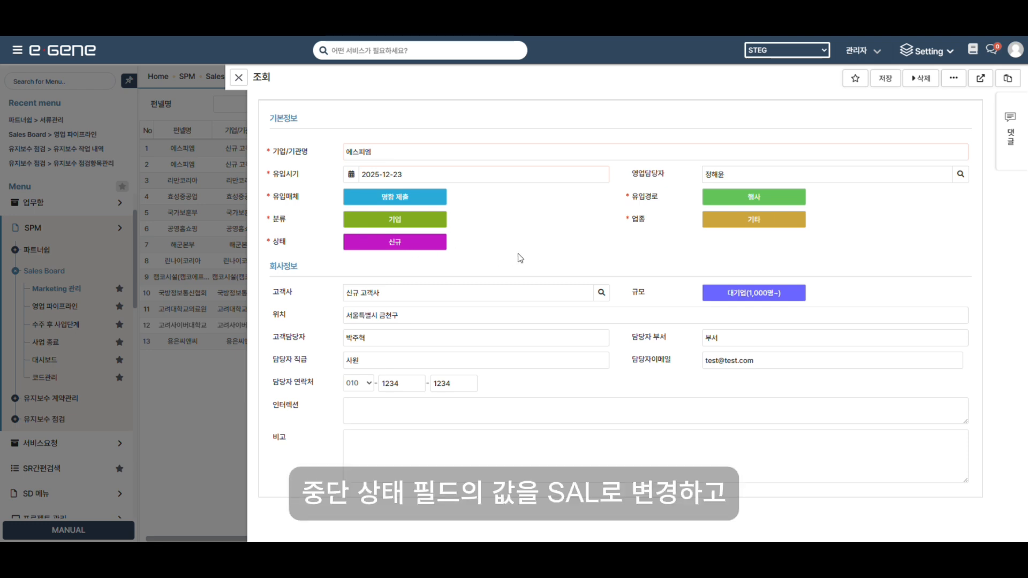
{"action": "left_click", "coordinate": [415, 246]}
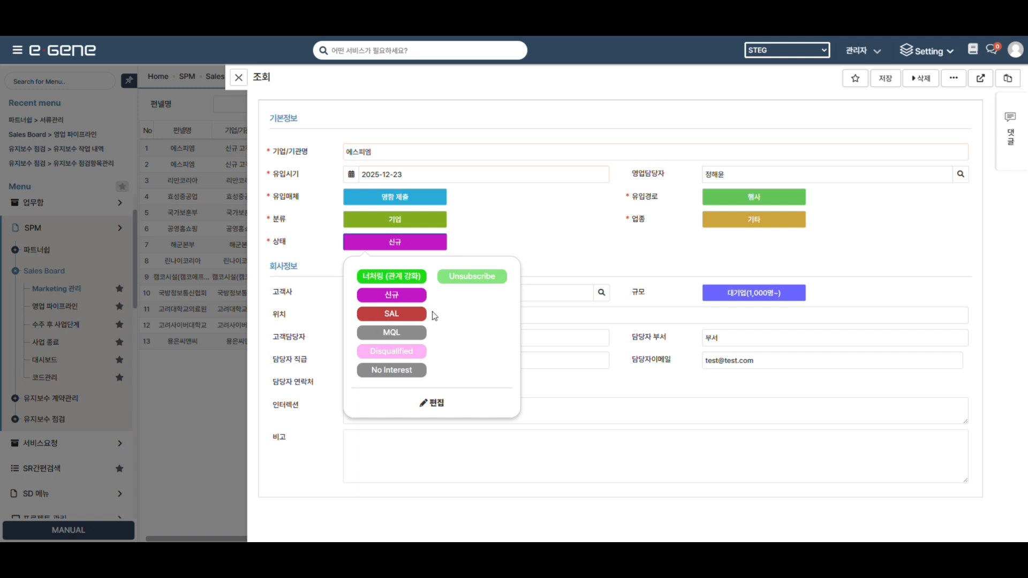
{"action": "left_click", "coordinate": [403, 320]}
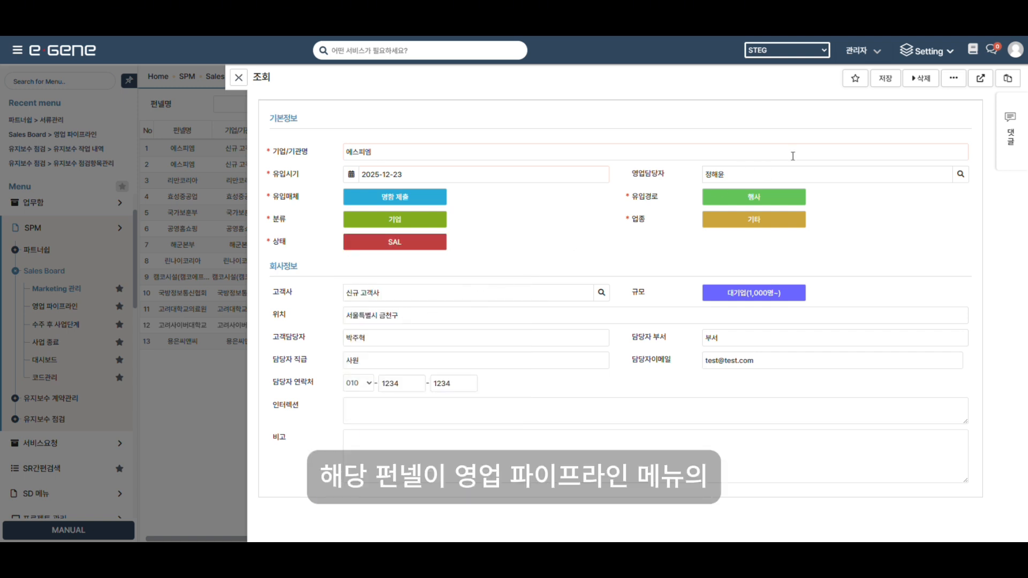
{"action": "left_click", "coordinate": [886, 79]}
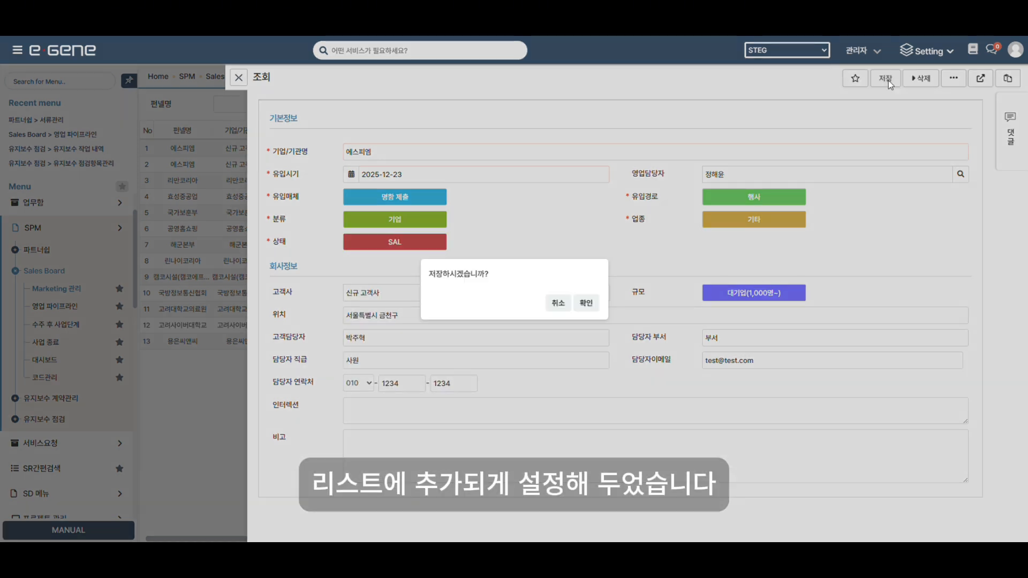
{"action": "left_click", "coordinate": [587, 303]}
{"action": "left_click", "coordinate": [587, 301]}
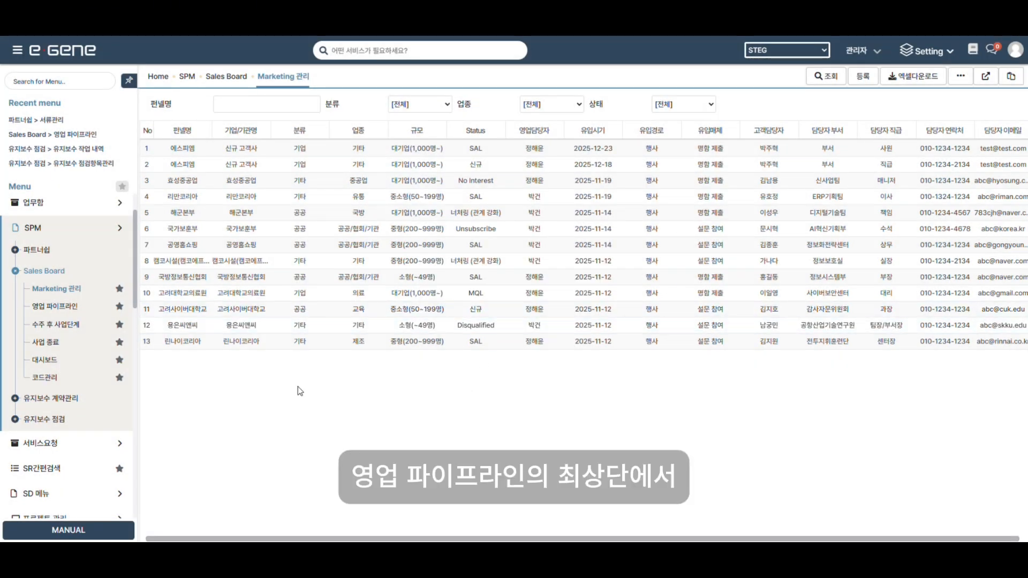
{"action": "left_click", "coordinate": [57, 307]}
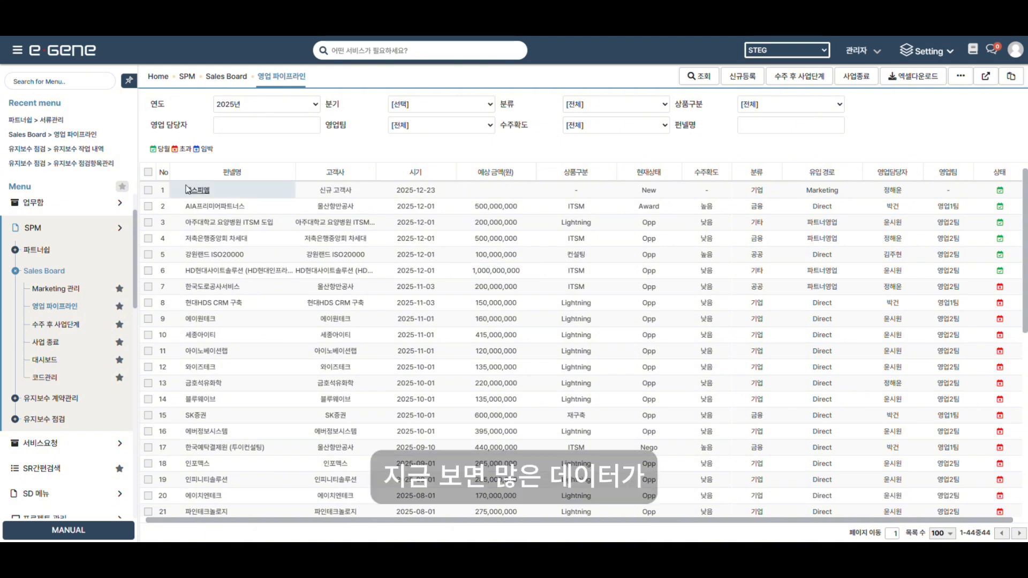
Inspect the 에스피엠 pipeline entry, show the sales dashboard for 2026, then list 사업 종료 deals.
{"action": "left_click", "coordinate": [191, 191]}
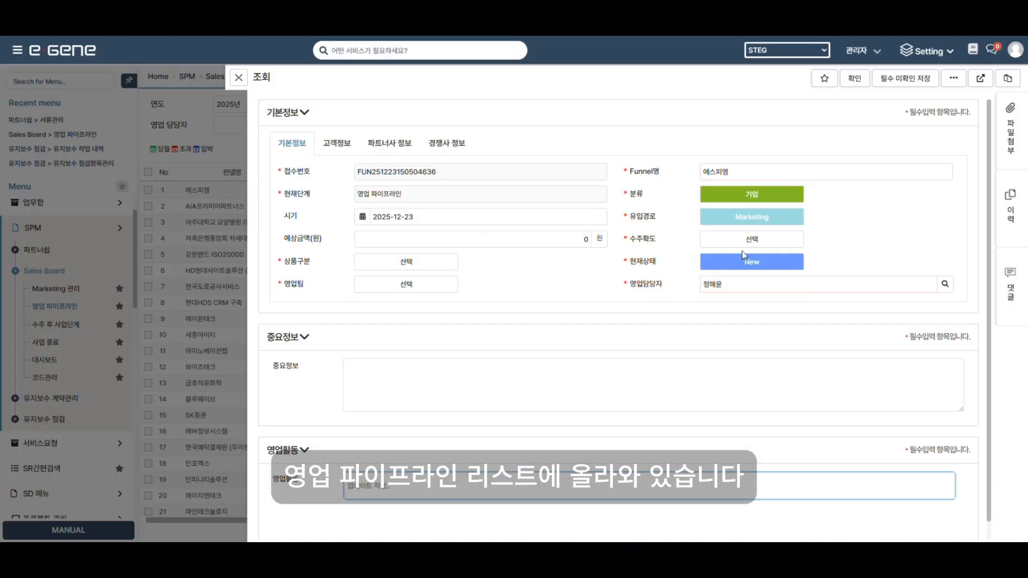
{"action": "left_click", "coordinate": [238, 78]}
{"action": "left_click", "coordinate": [44, 360]}
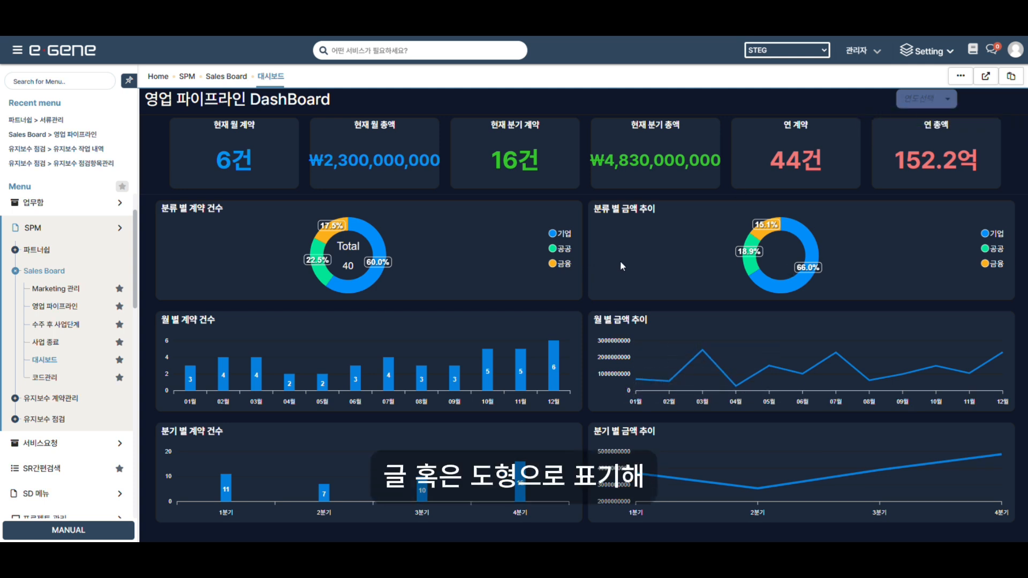
{"action": "left_click", "coordinate": [949, 98]}
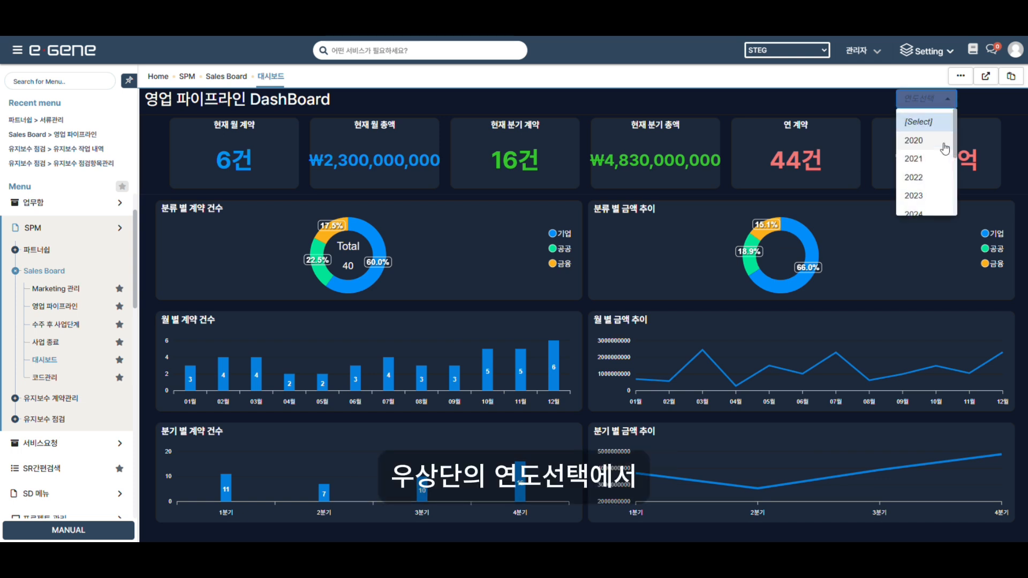
{"action": "scroll", "coordinate": [921, 160], "scroll_direction": "down", "scroll_amount": 1}
{"action": "left_click", "coordinate": [922, 198]}
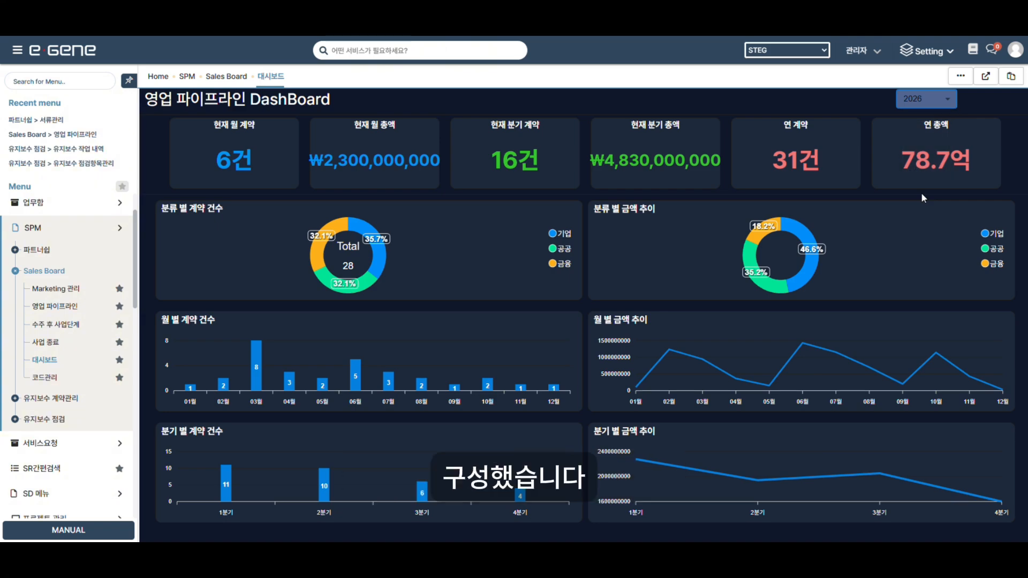
{"action": "left_click", "coordinate": [88, 341]}
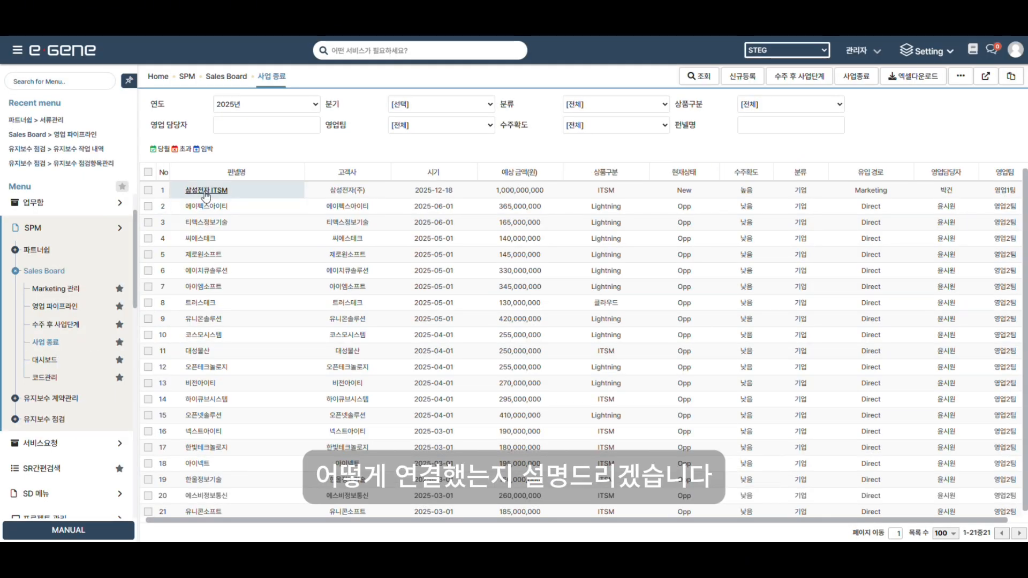
Start a maintenance contract for 삼성전자 ITSM running 2025-12-23 to 2026-12-23.
{"action": "left_click", "coordinate": [219, 193]}
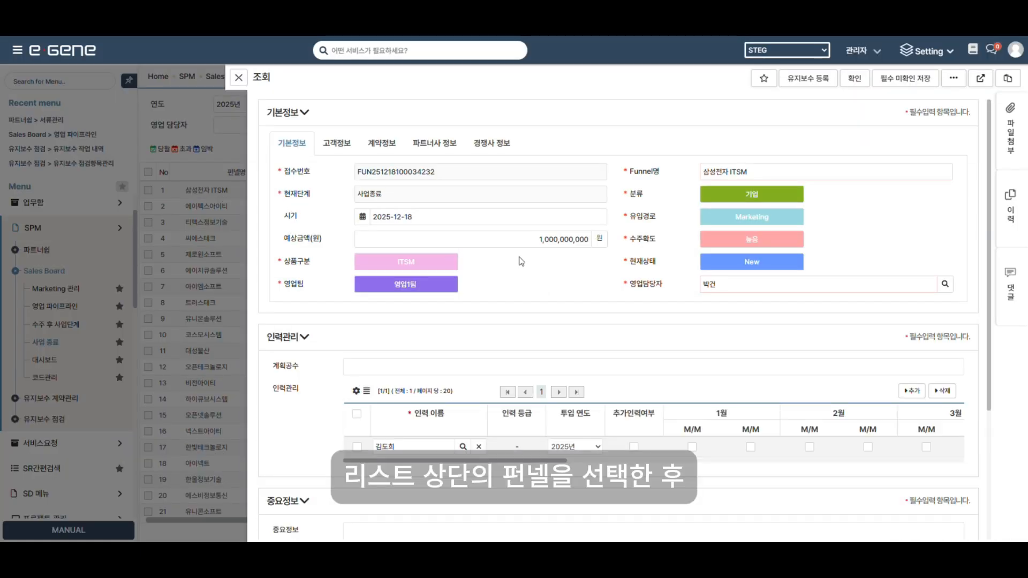
{"action": "left_click", "coordinate": [803, 79]}
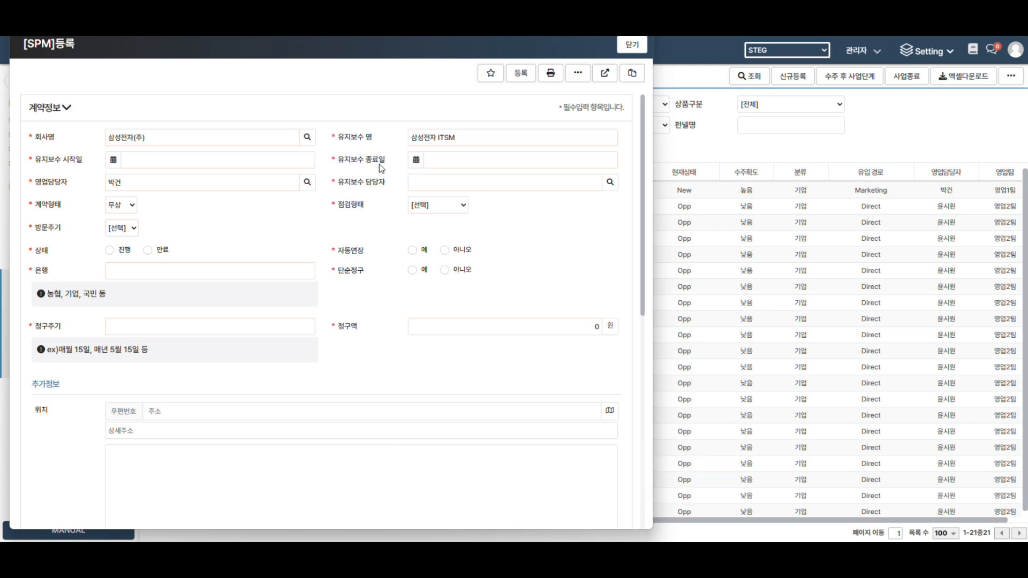
{"action": "left_click", "coordinate": [113, 161]}
{"action": "left_click", "coordinate": [173, 287]}
{"action": "left_click", "coordinate": [416, 159]}
{"action": "left_click", "coordinate": [471, 186]}
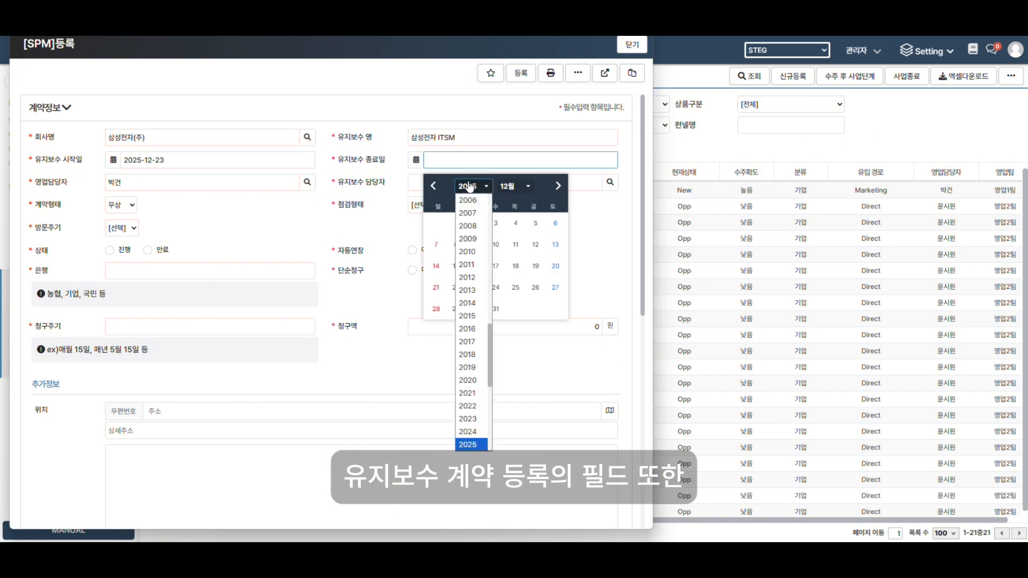
{"action": "left_click", "coordinate": [476, 352]}
{"action": "left_click", "coordinate": [495, 287]}
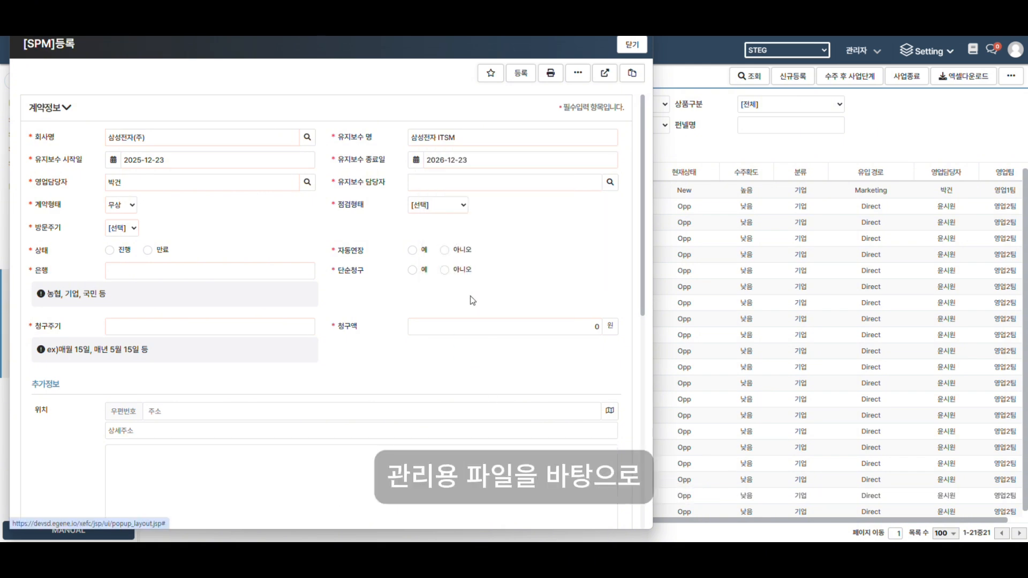
Set 정기점검 inspections, a maintenance manager, monthly visits, status 진행, auto-renewal and simple billing.
{"action": "left_click", "coordinate": [437, 205]}
{"action": "left_click", "coordinate": [424, 234]}
{"action": "left_click", "coordinate": [610, 182]}
{"action": "left_click", "coordinate": [153, 297]}
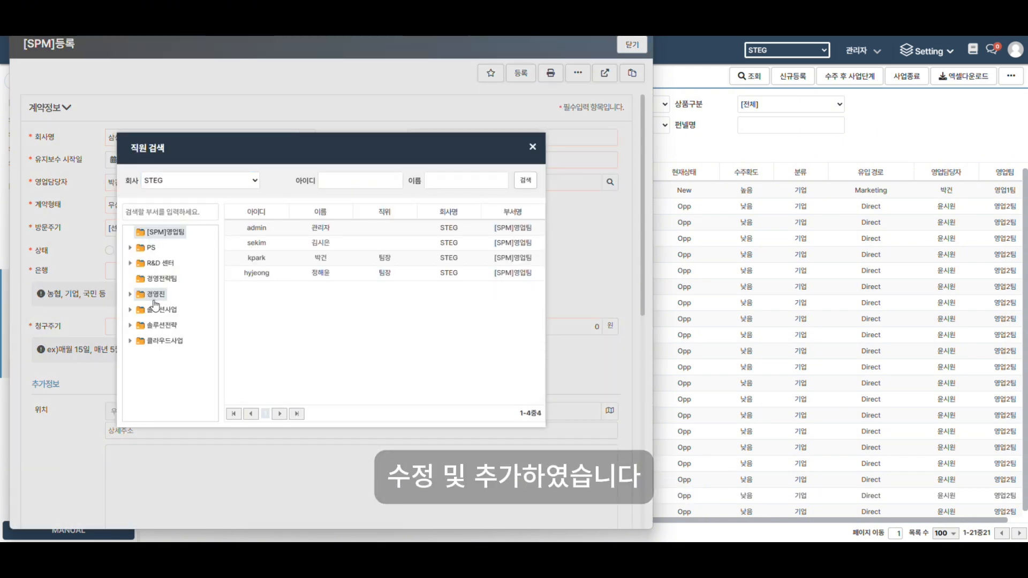
{"action": "double_click", "coordinate": [321, 273]}
{"action": "left_click", "coordinate": [122, 227]}
{"action": "left_click", "coordinate": [120, 254]}
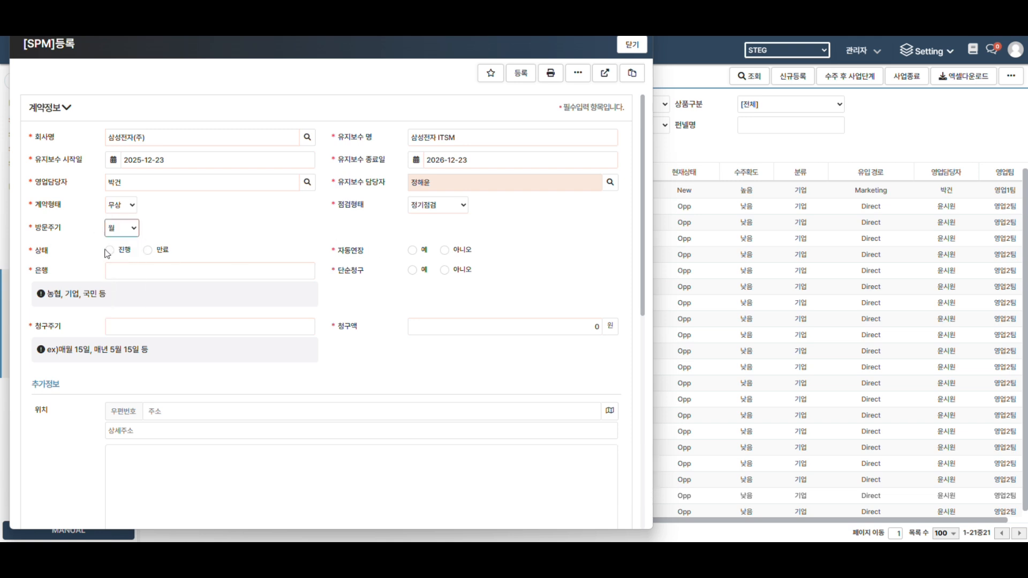
{"action": "left_click", "coordinate": [109, 250]}
{"action": "left_click", "coordinate": [411, 250]}
{"action": "left_click", "coordinate": [412, 270]}
Enter bank 기업, billing cycle 매월 5일 and the billing amount, then register the contract.
{"action": "left_click", "coordinate": [215, 270]}
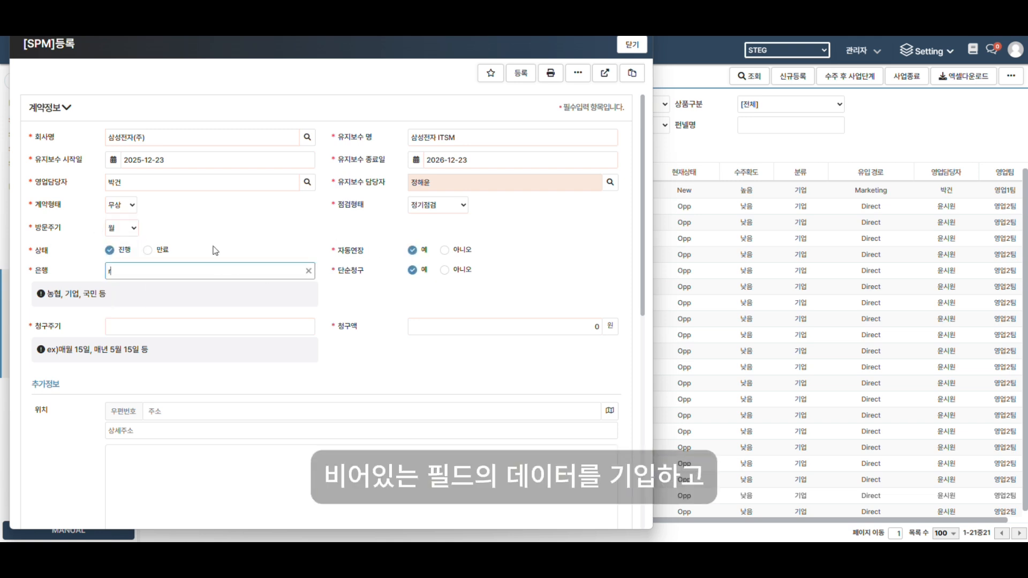
{"action": "type", "text": "기업"}
{"action": "left_click", "coordinate": [164, 324]}
{"action": "type", "text": "매월 5일"}
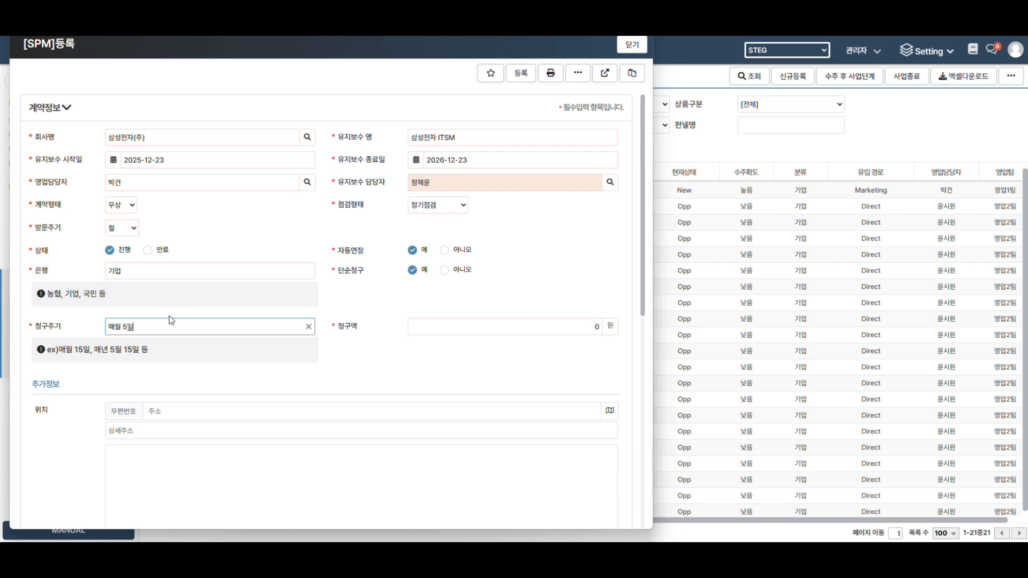
{"action": "left_click", "coordinate": [551, 333]}
{"action": "type", "text": "500000"}
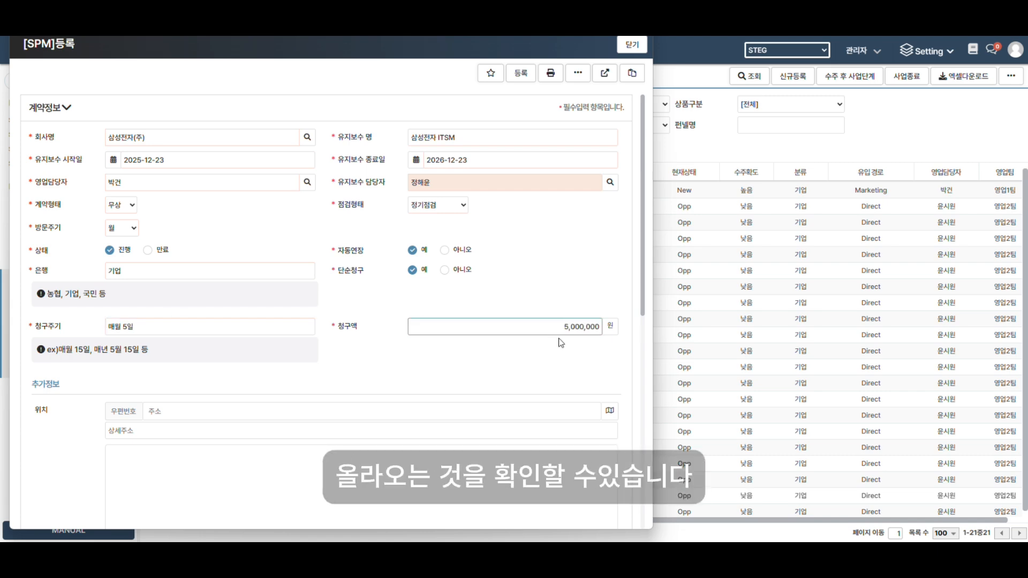
{"action": "left_click", "coordinate": [522, 75]}
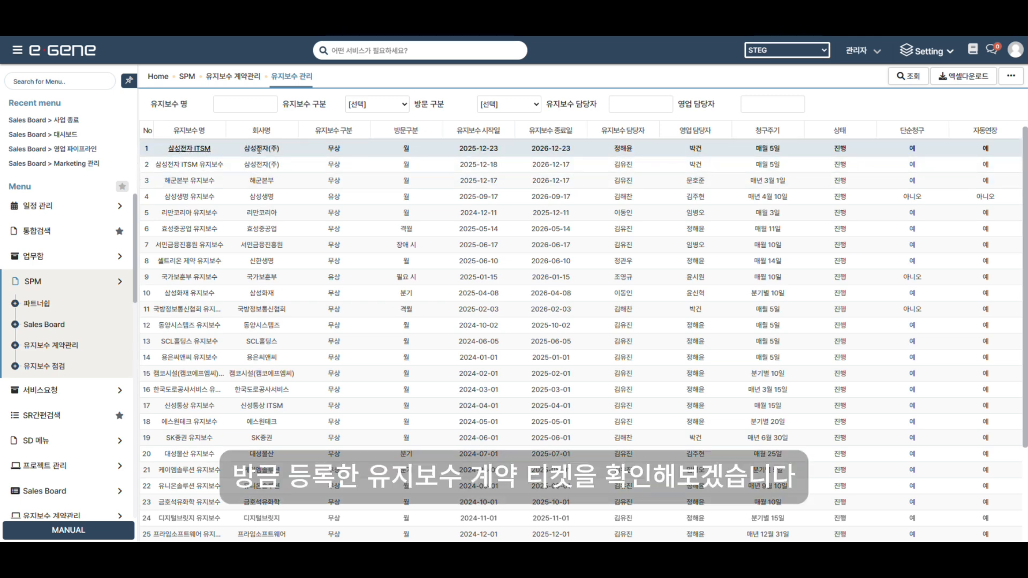
Issue the e-tax invoice for the new 삼성전자 ITSM maintenance contract.
{"action": "left_click", "coordinate": [199, 153]}
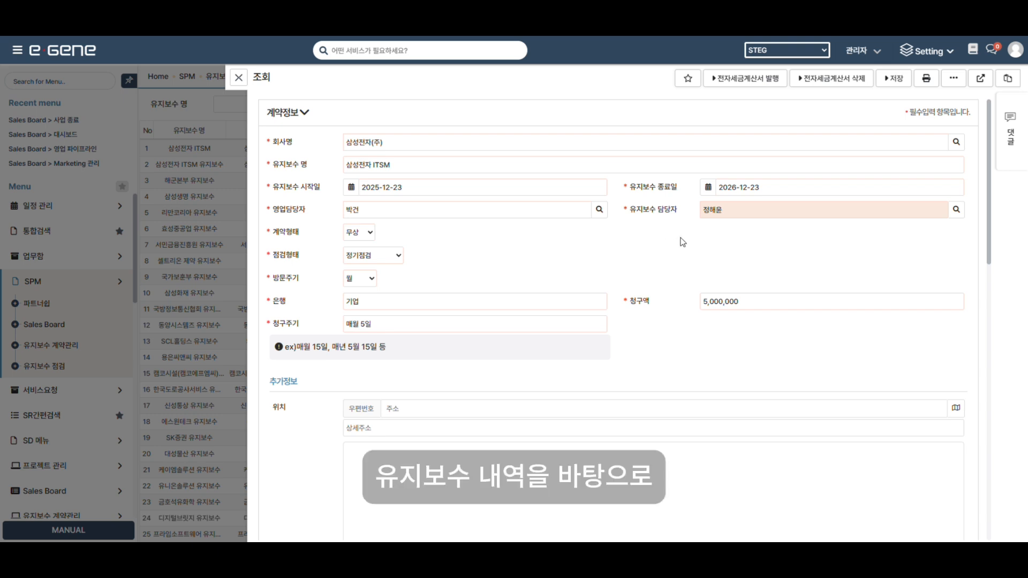
{"action": "left_click", "coordinate": [748, 85]}
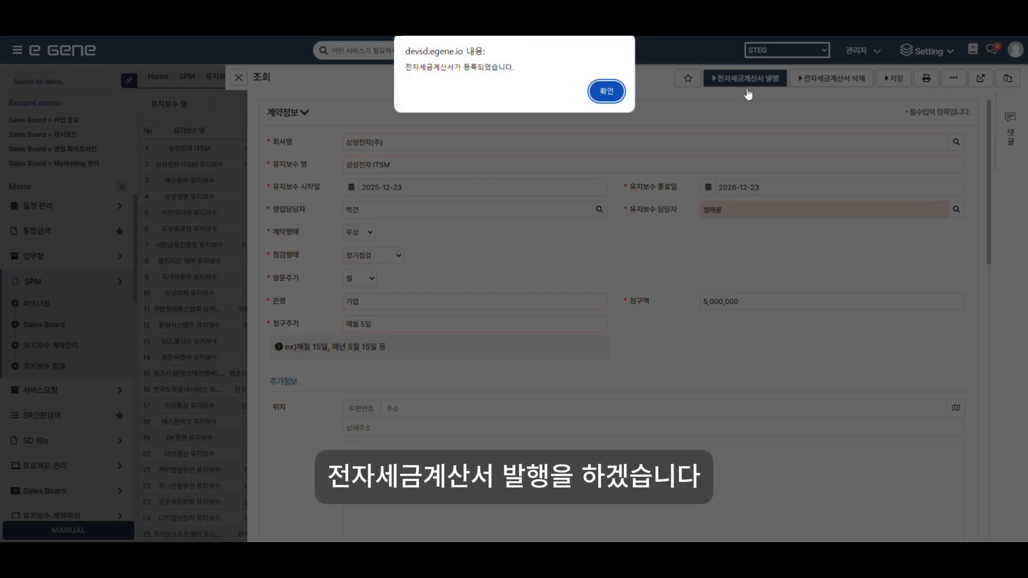
{"action": "left_click", "coordinate": [607, 96]}
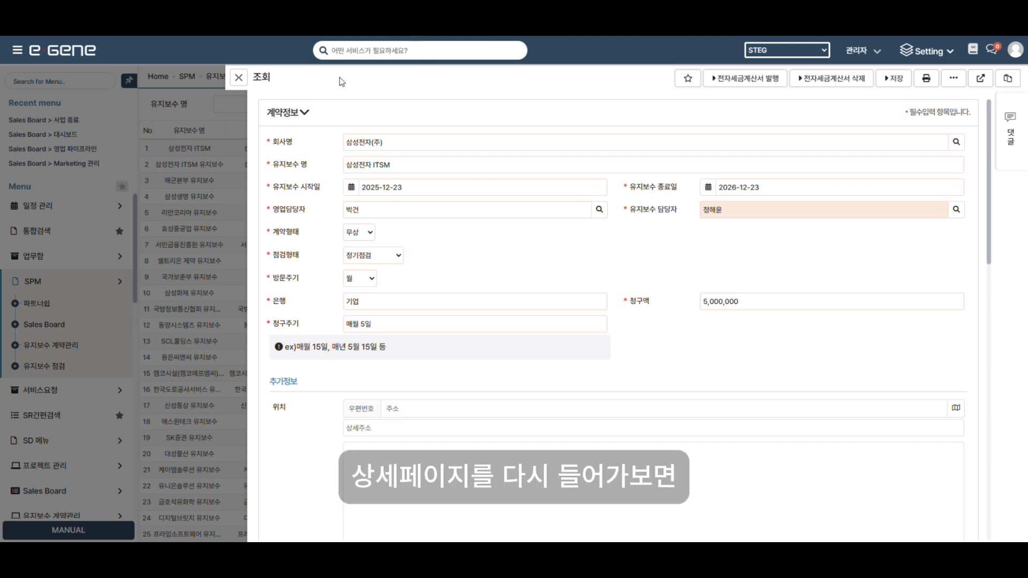
Load the billing data into the invoice form: supply 4,545,454, tax 454,546, total 5,000,000.
{"action": "left_click", "coordinate": [238, 78]}
{"action": "left_click", "coordinate": [323, 182]}
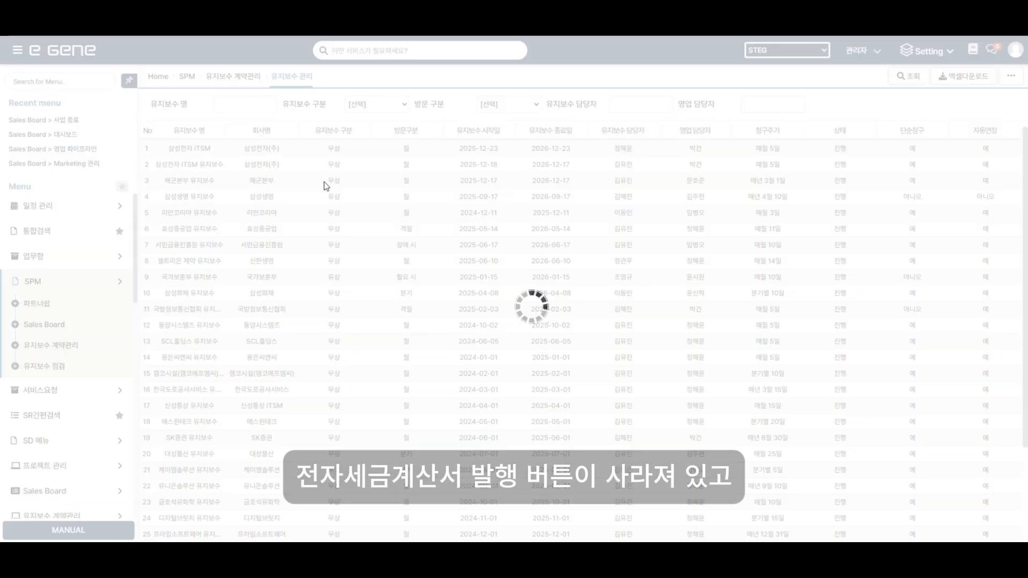
{"action": "scroll", "coordinate": [593, 226], "scroll_direction": "down", "scroll_amount": 20}
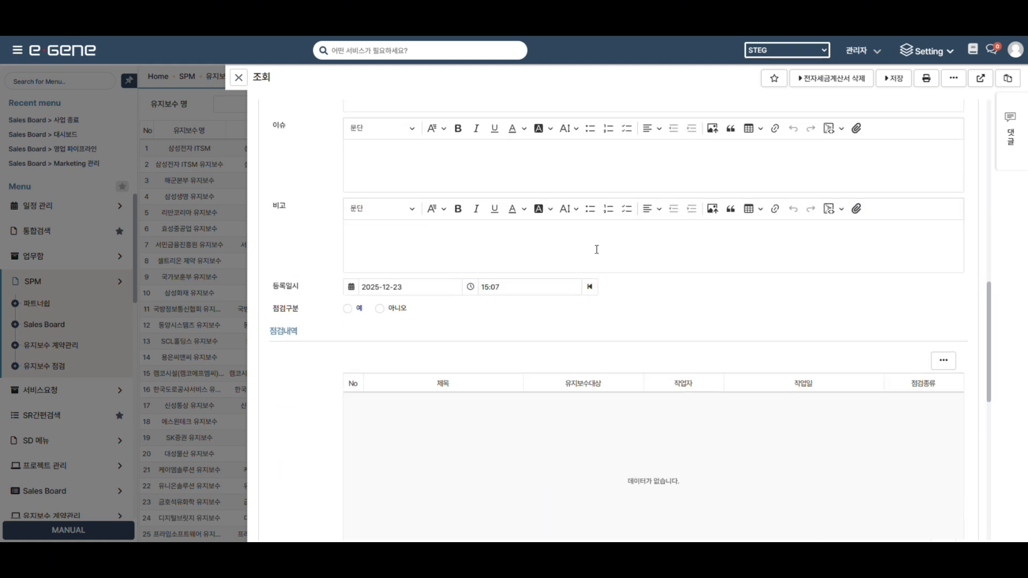
{"action": "scroll", "coordinate": [599, 256], "scroll_direction": "down", "scroll_amount": 5}
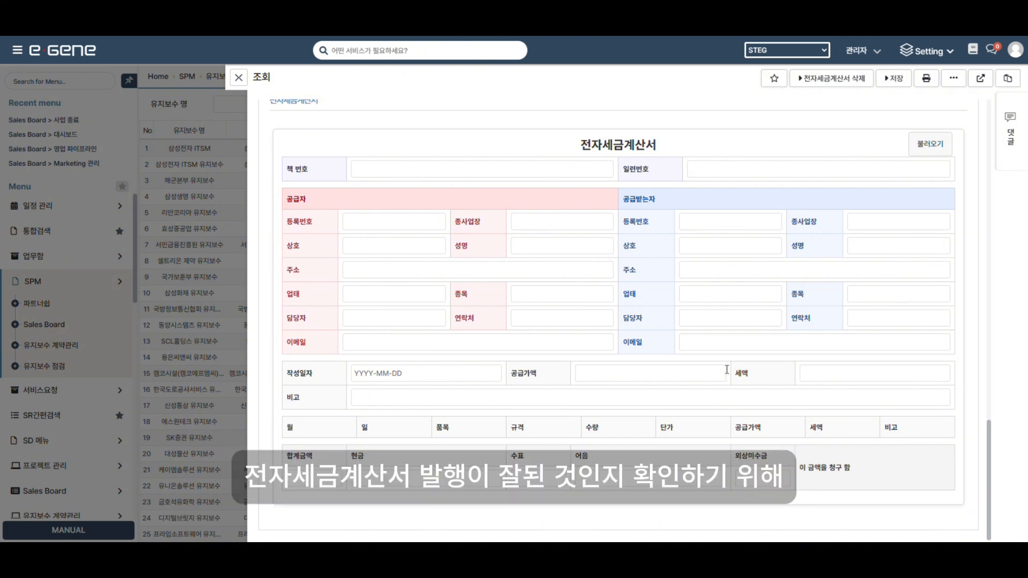
{"action": "left_click", "coordinate": [936, 155]}
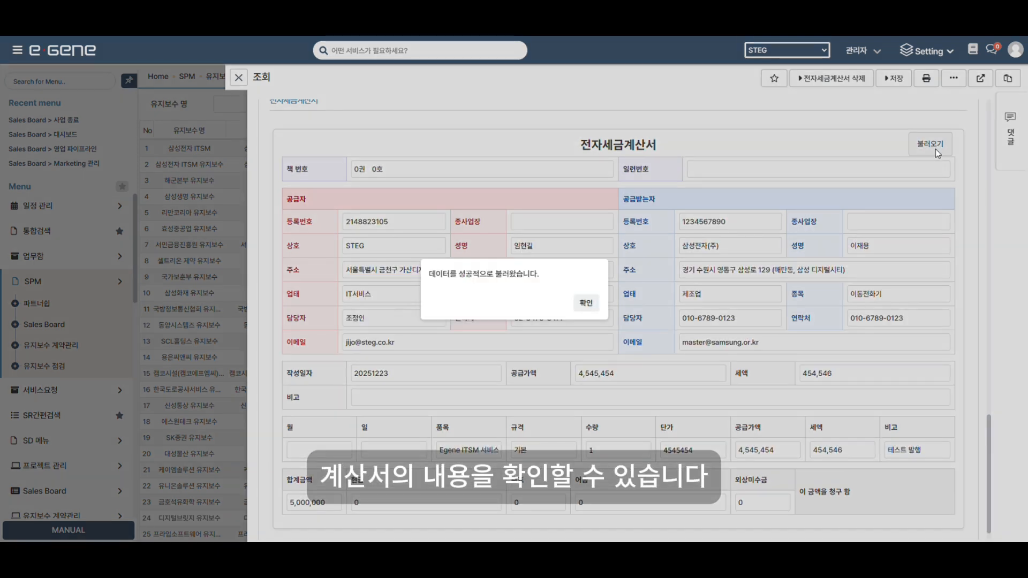
{"action": "left_click", "coordinate": [585, 303]}
{"action": "scroll", "coordinate": [666, 313], "scroll_direction": "down", "scroll_amount": 1}
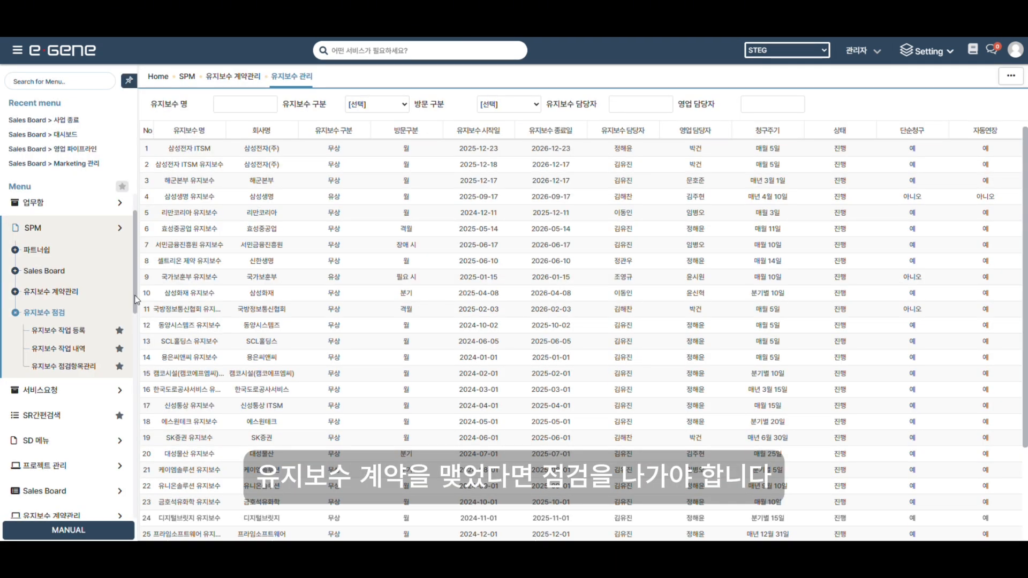
Start a maintenance work report with 삼성전자 ITSM as the maintenance target.
{"action": "left_click", "coordinate": [66, 331]}
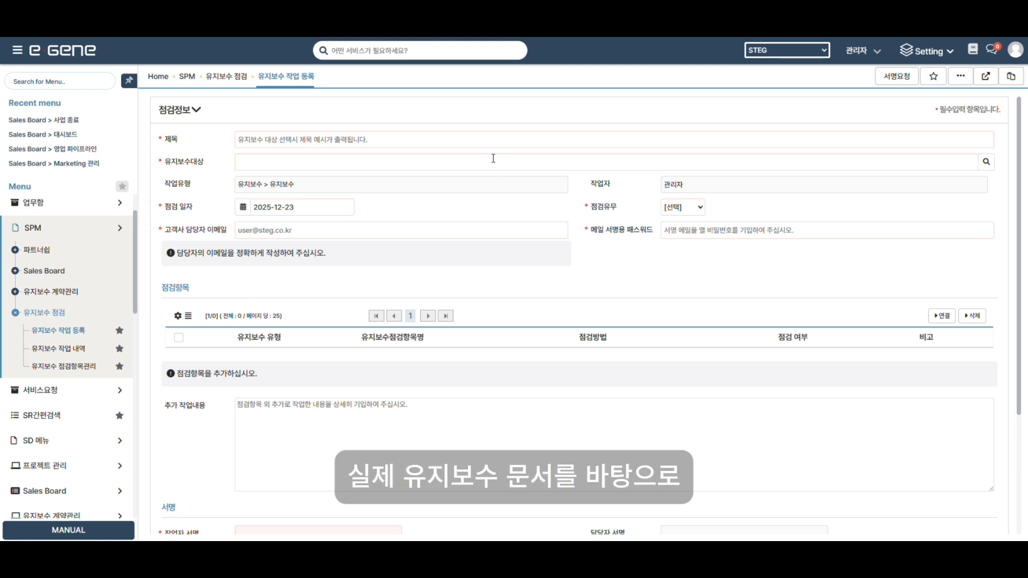
{"action": "left_click", "coordinate": [986, 161]}
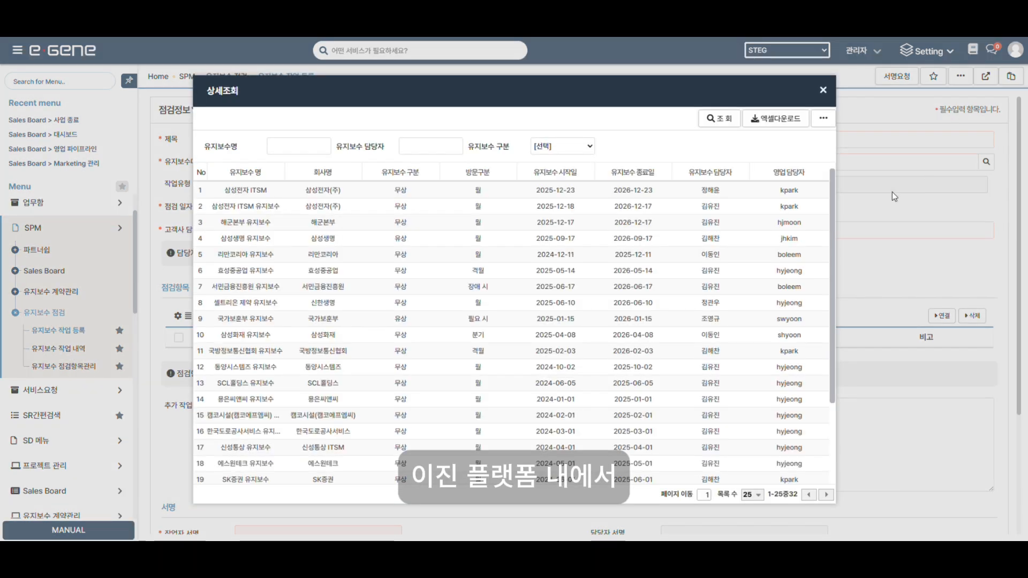
{"action": "left_click", "coordinate": [246, 190]}
Enter the customer contact's e-mail, a signing password, and inspection type 정기점검.
{"action": "left_click", "coordinate": [358, 231]}
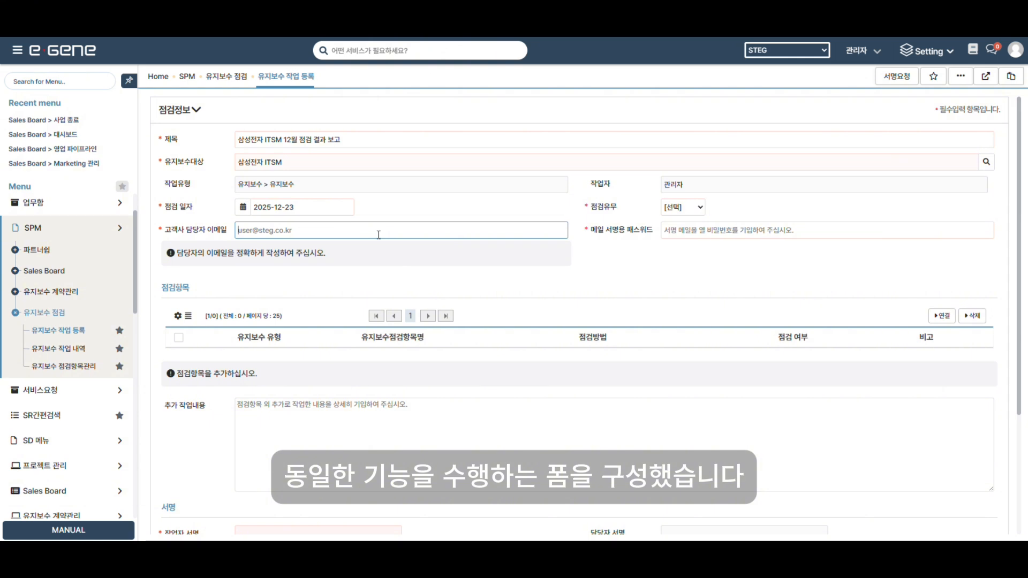
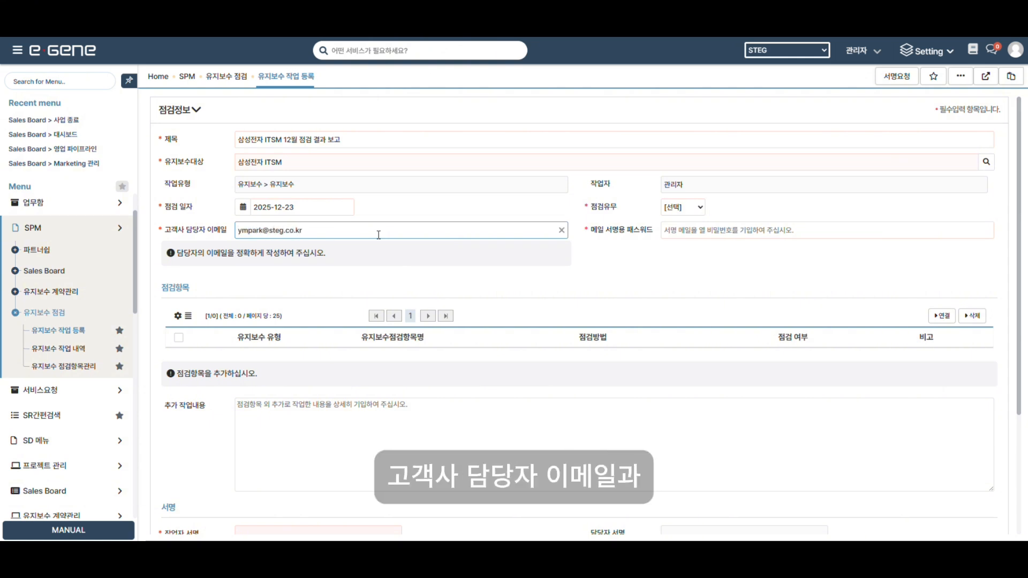
{"action": "left_click", "coordinate": [724, 232]}
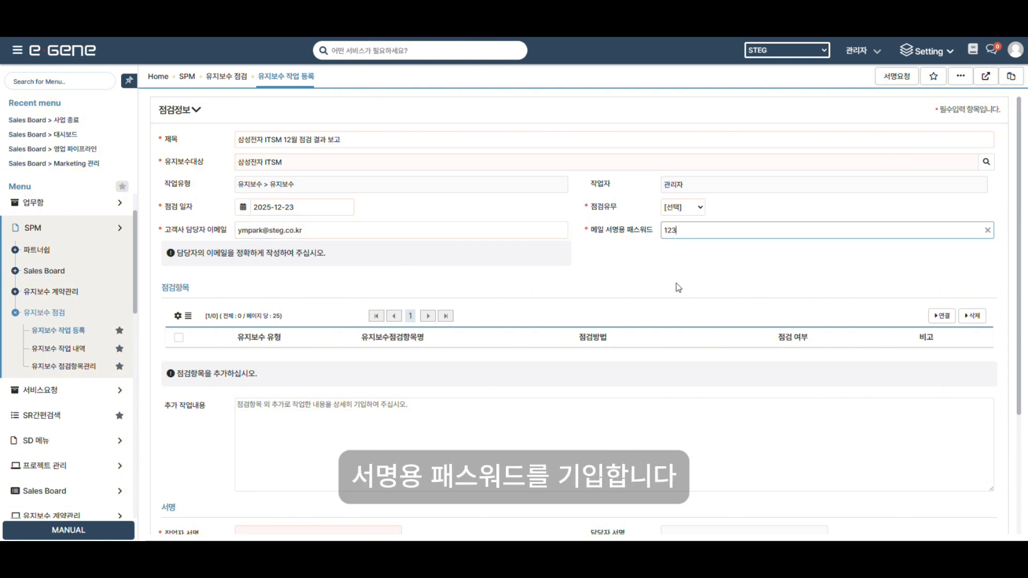
{"action": "left_click", "coordinate": [688, 206]}
{"action": "left_click", "coordinate": [684, 234]}
Attach all ten inspection items to the report.
{"action": "left_click", "coordinate": [941, 316]}
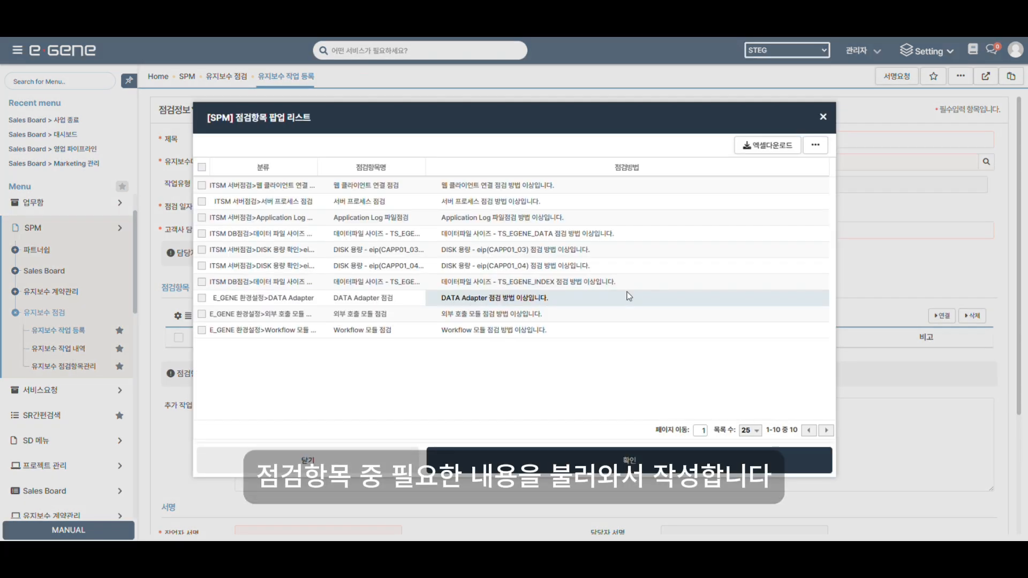
{"action": "left_click", "coordinate": [201, 167]}
{"action": "left_click", "coordinate": [543, 459]}
Enter the no-issue remark '이상 ㅇ' in the first item's 비고 and paste it into the remaining items.
{"action": "scroll", "coordinate": [889, 215], "scroll_direction": "down", "scroll_amount": 2}
{"action": "left_click", "coordinate": [889, 143]}
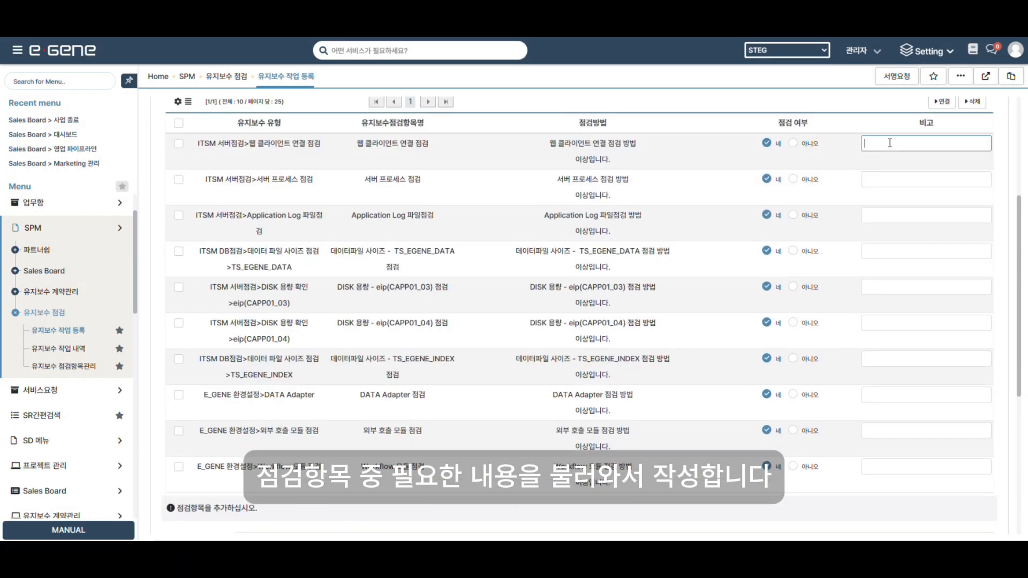
{"action": "type", "text": "d"}
{"action": "key", "text": "BackSpace"}
{"action": "type", "text": "이상 ㅇ"}
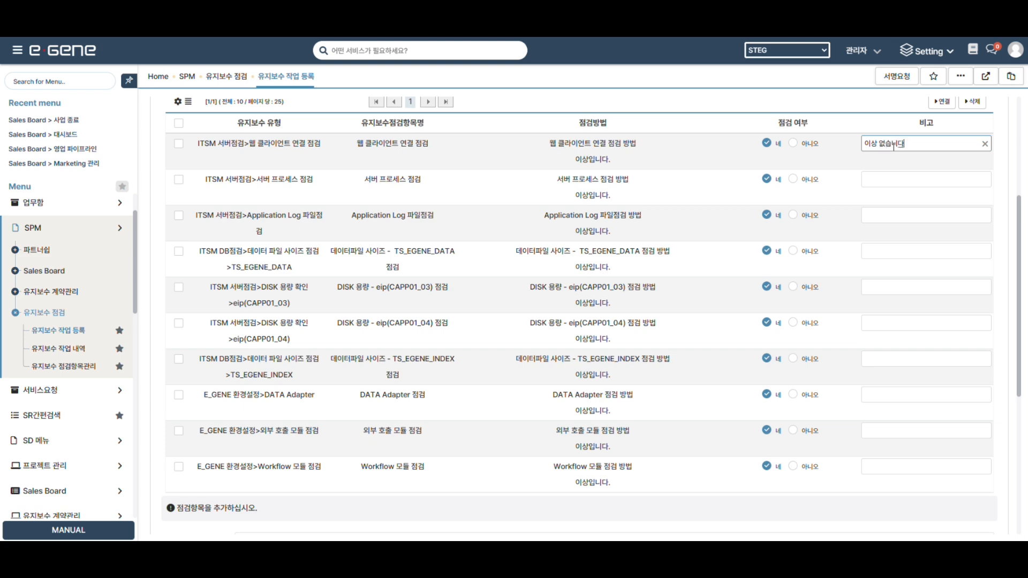
{"action": "left_click", "coordinate": [886, 181]}
{"action": "type", "text": "이상 없습니다"}
{"action": "left_click", "coordinate": [882, 325]}
{"action": "left_click", "coordinate": [885, 432]}
{"action": "type", "text": "이상 없습니다"}
{"action": "left_click", "coordinate": [886, 467]}
{"action": "type", "text": "이상 없습니다"}
Begin the additional work details with '이' and sign the report as the worker.
{"action": "scroll", "coordinate": [504, 316], "scroll_direction": "down", "scroll_amount": 6}
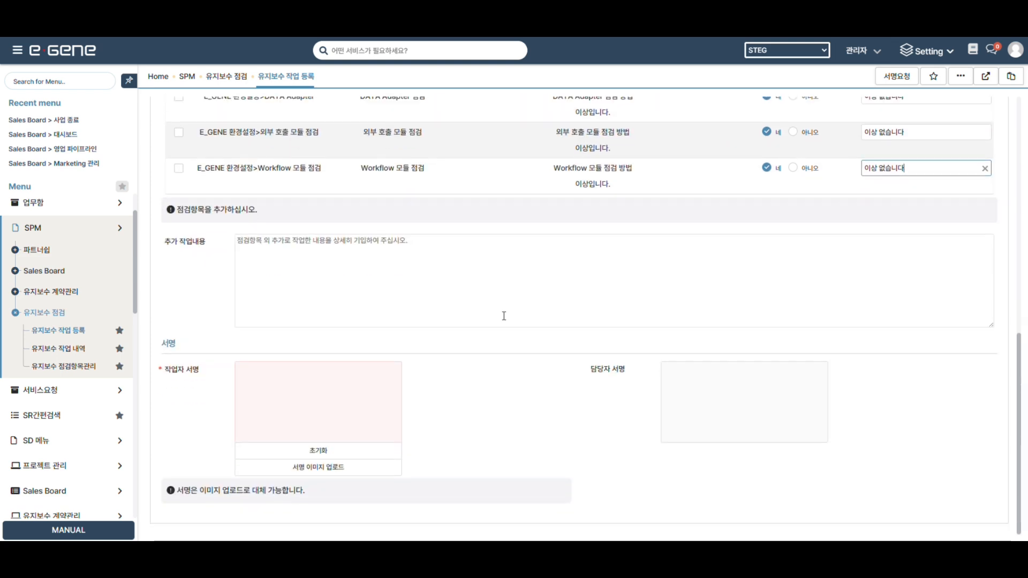
{"action": "left_click", "coordinate": [503, 315]}
{"action": "type", "text": "이"}
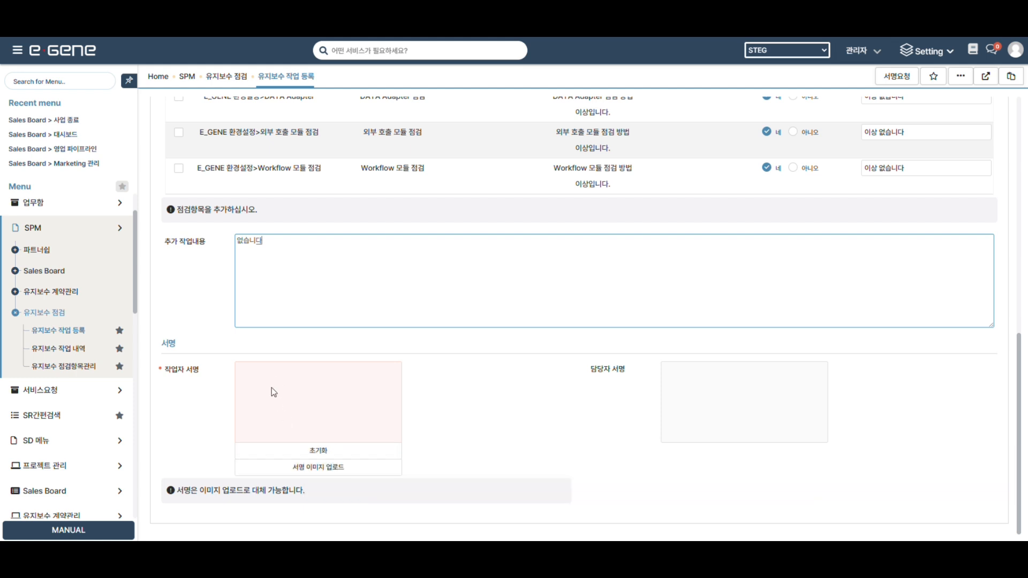
{"action": "mouse_move", "coordinate": [275, 388]}
{"action": "left_mouse_down"}
{"action": "mouse_move", "coordinate": [297, 419]}
{"action": "mouse_move", "coordinate": [361, 417]}
{"action": "left_mouse_up"}
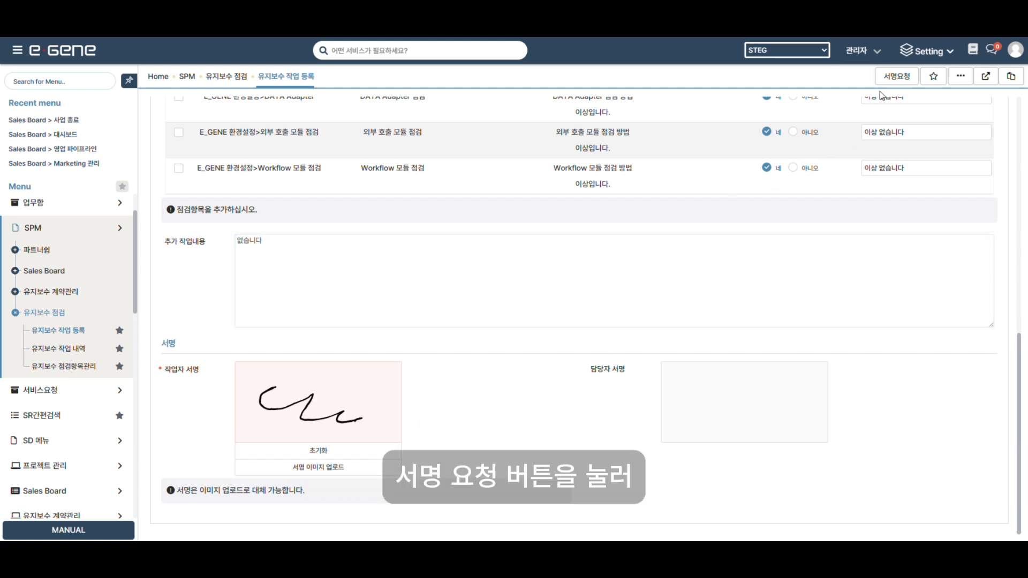
Send the customer signature request and dismiss the completion notice.
{"action": "left_click", "coordinate": [897, 76]}
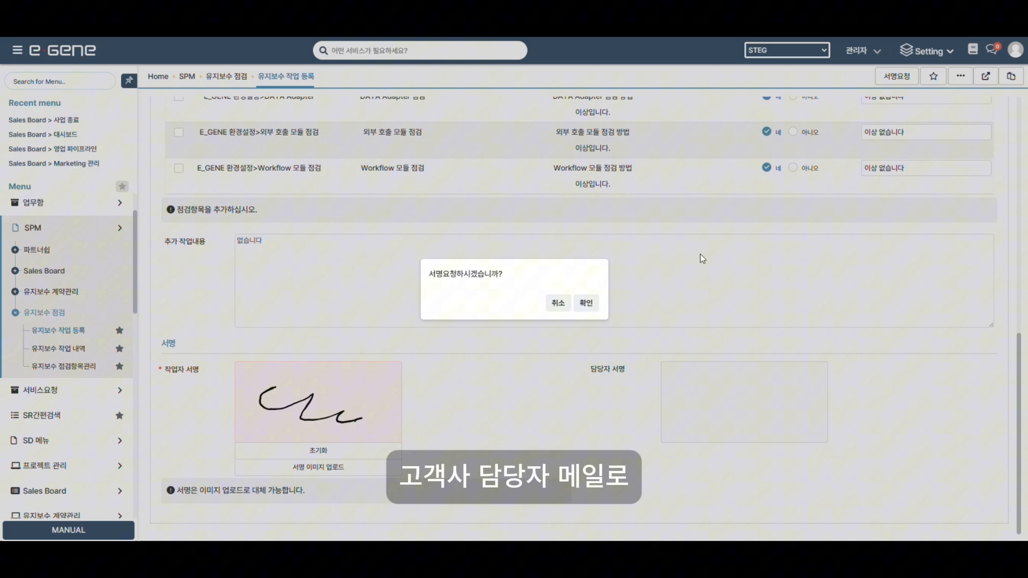
{"action": "left_click", "coordinate": [586, 302]}
{"action": "left_click", "coordinate": [583, 303]}
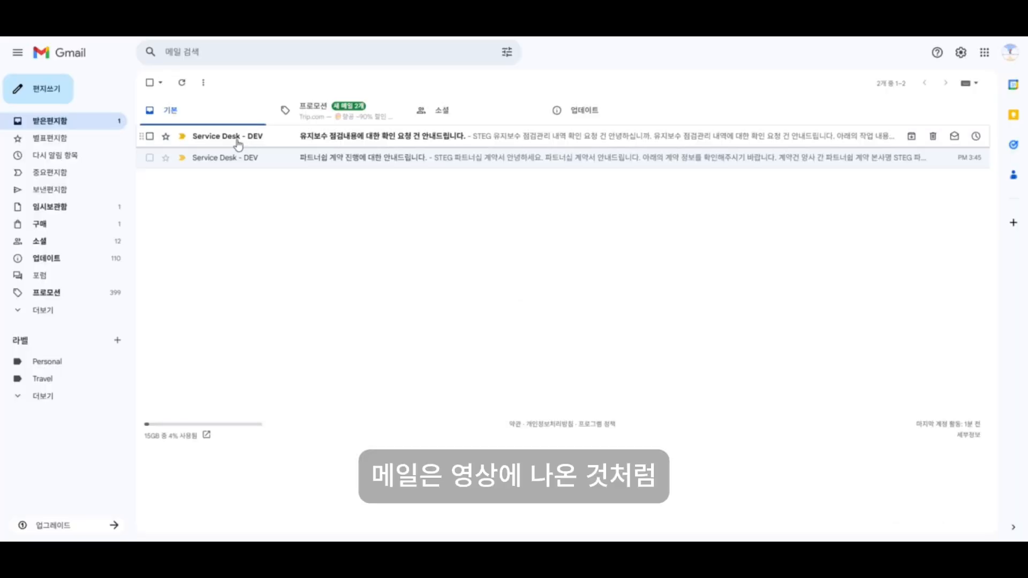
Open the inspection confirmation e-mail in Gmail and follow its 서명 바로가기 link.
{"action": "left_click", "coordinate": [237, 140]}
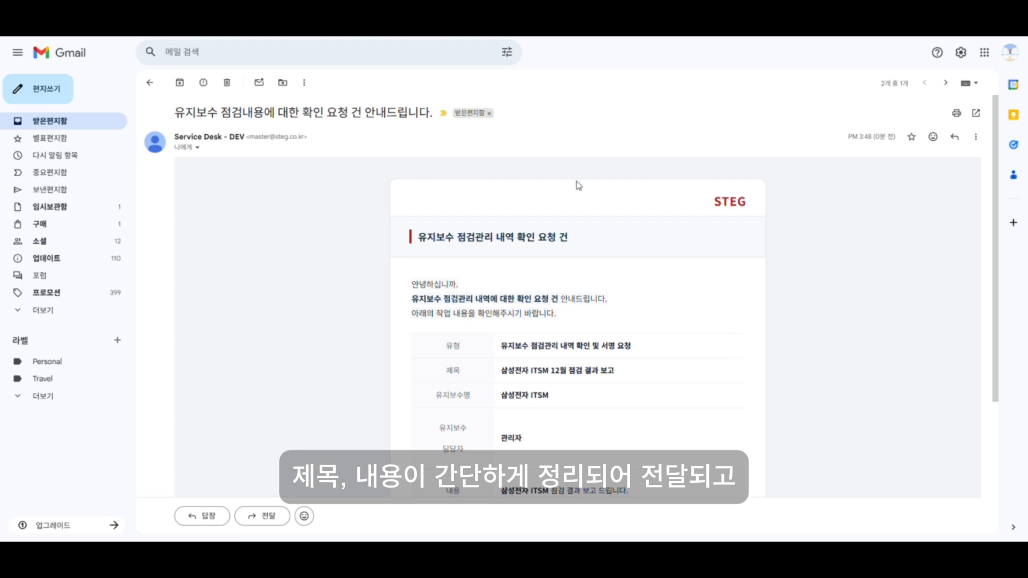
{"action": "scroll", "coordinate": [575, 185], "scroll_direction": "down", "scroll_amount": 4}
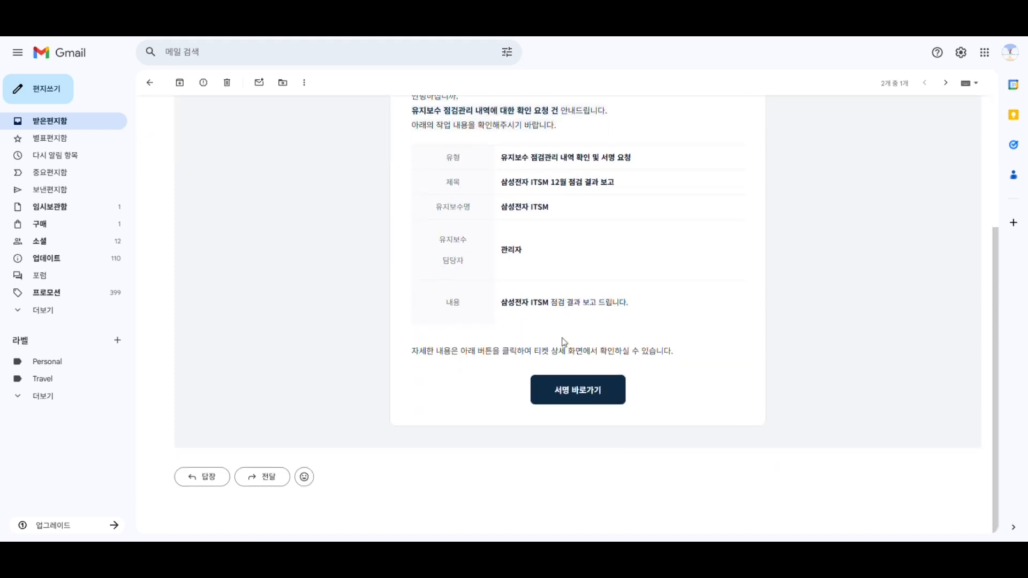
{"action": "left_click", "coordinate": [575, 395]}
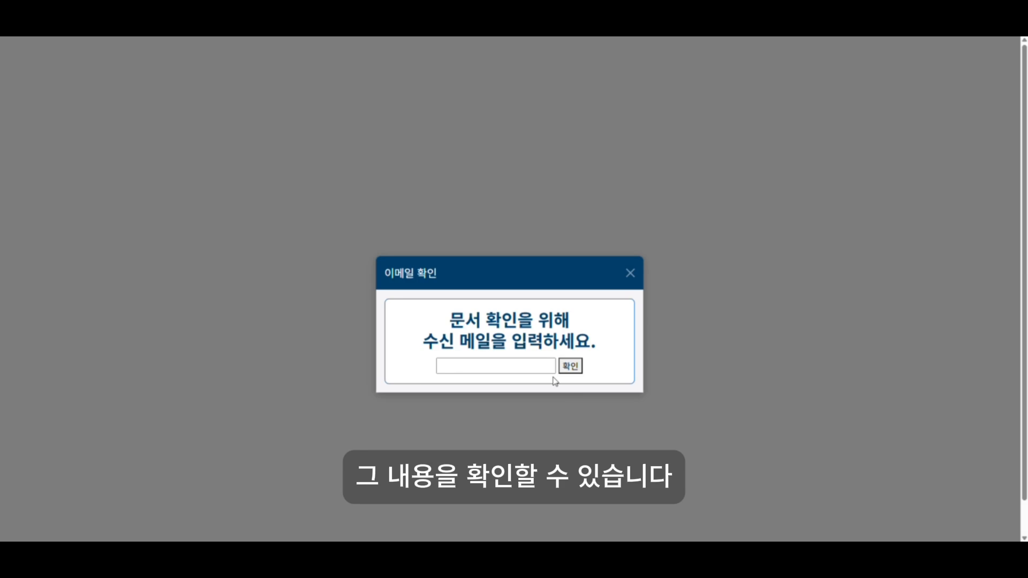
Enter the recipient e-mail for verification to view the report.
{"action": "left_click", "coordinate": [535, 366]}
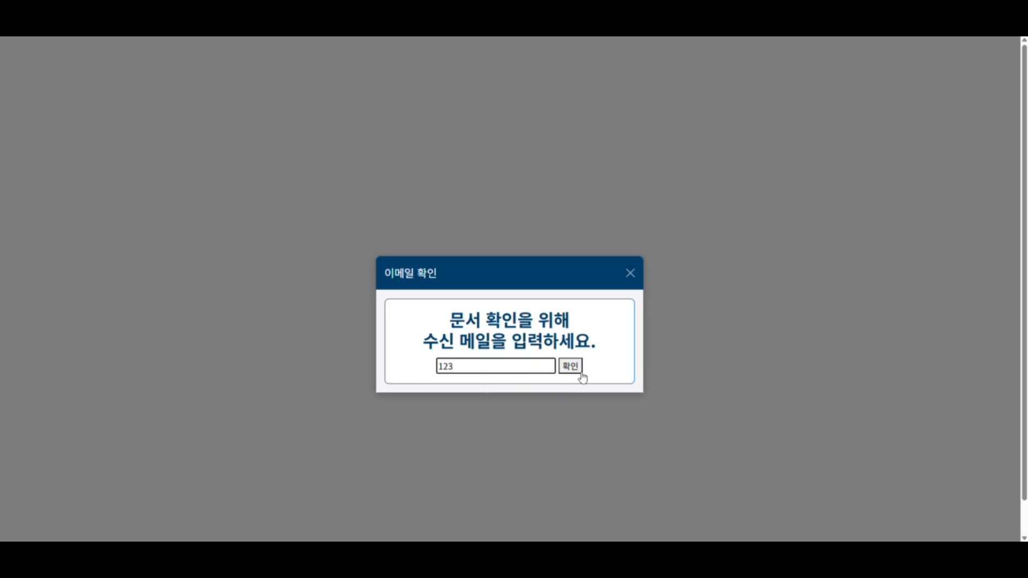
{"action": "left_click", "coordinate": [574, 372]}
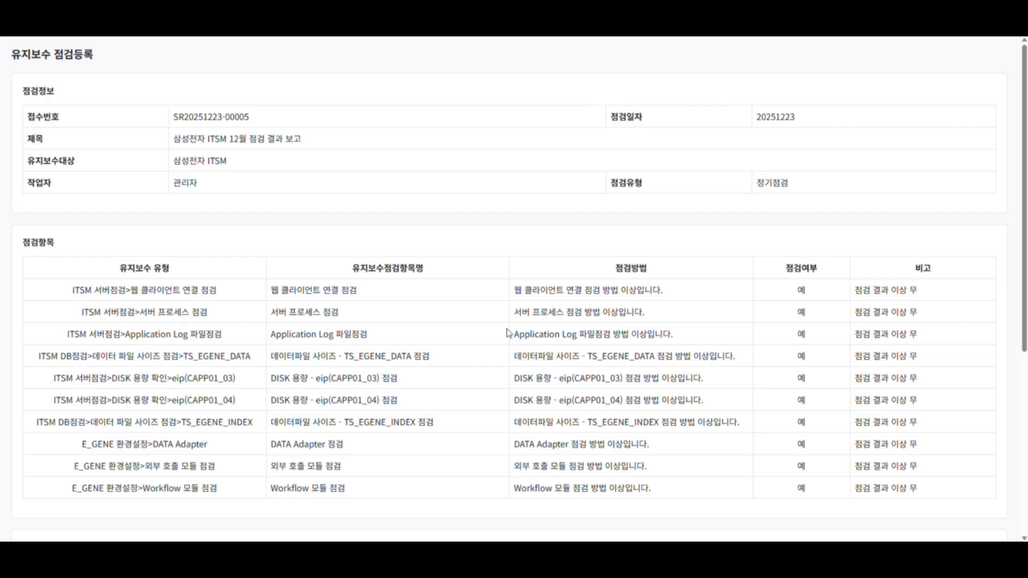
Draw the customer's signature on the signature pad and save it into the report.
{"action": "scroll", "coordinate": [492, 113], "scroll_direction": "down", "scroll_amount": 3}
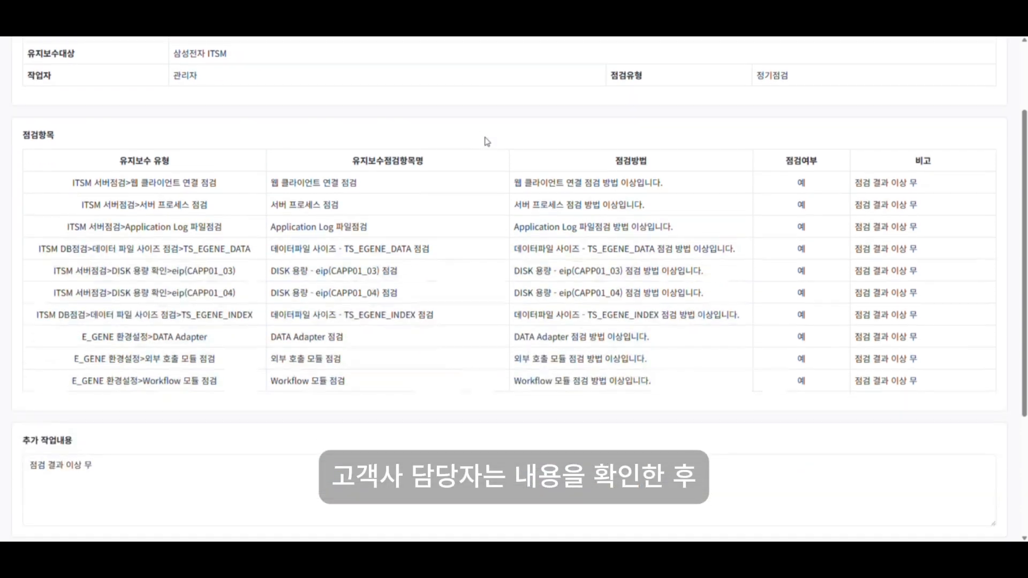
{"action": "scroll", "coordinate": [489, 147], "scroll_direction": "down", "scroll_amount": 2}
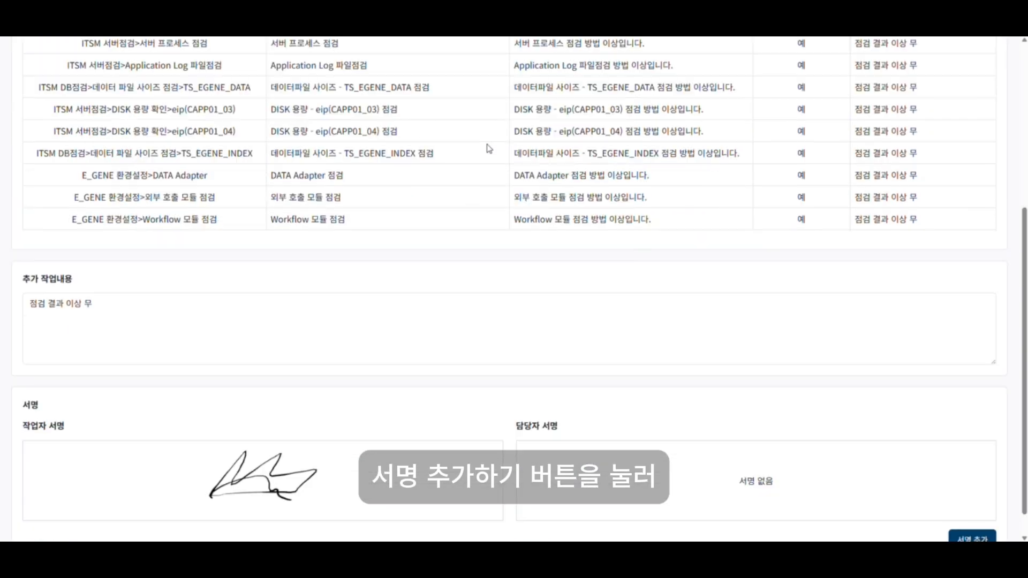
{"action": "scroll", "coordinate": [488, 149], "scroll_direction": "down", "scroll_amount": 1}
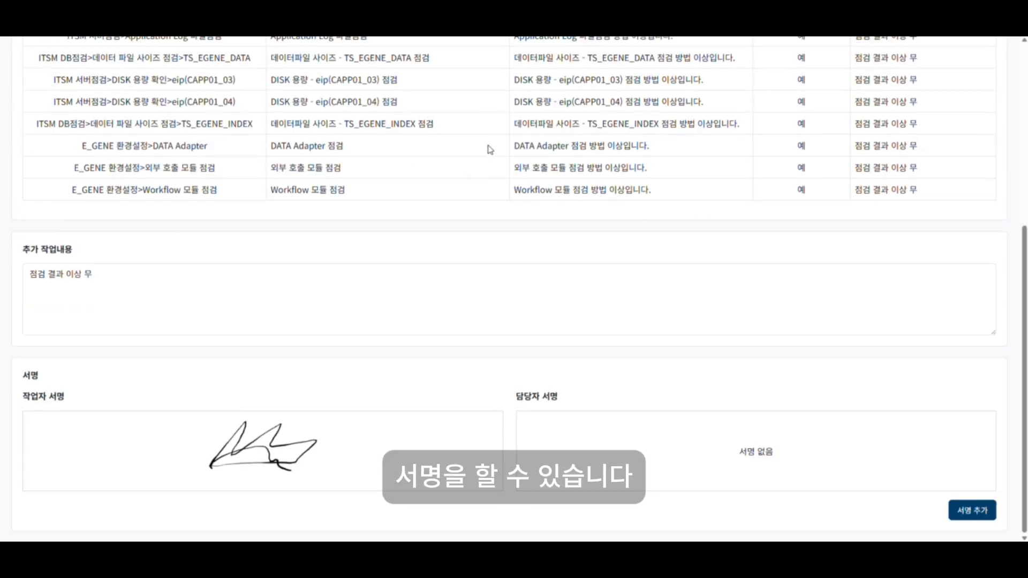
{"action": "left_click", "coordinate": [985, 515]}
{"action": "left_click_drag", "start_coordinate": [364, 348], "coordinate": [593, 340]}
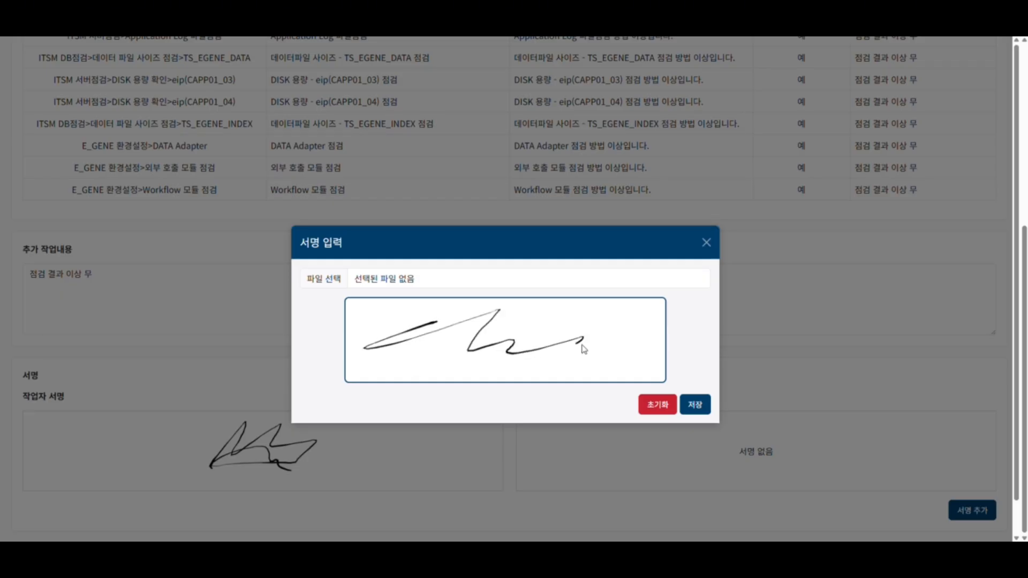
{"action": "left_click_drag", "start_coordinate": [386, 363], "coordinate": [629, 346]}
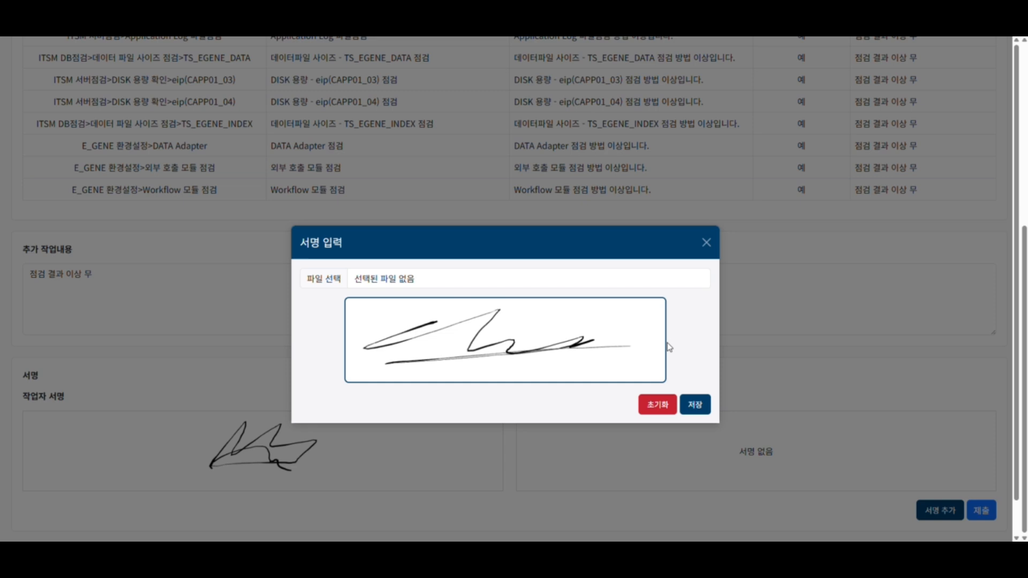
{"action": "left_click", "coordinate": [705, 408]}
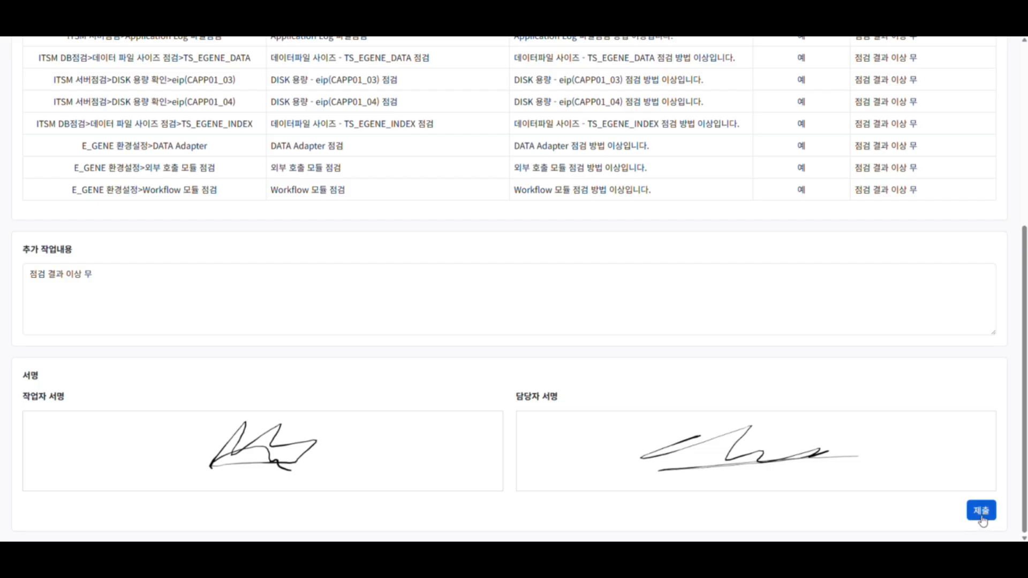
Submit the signed report and review the signature-complete entry in the work history list.
{"action": "left_click", "coordinate": [981, 513]}
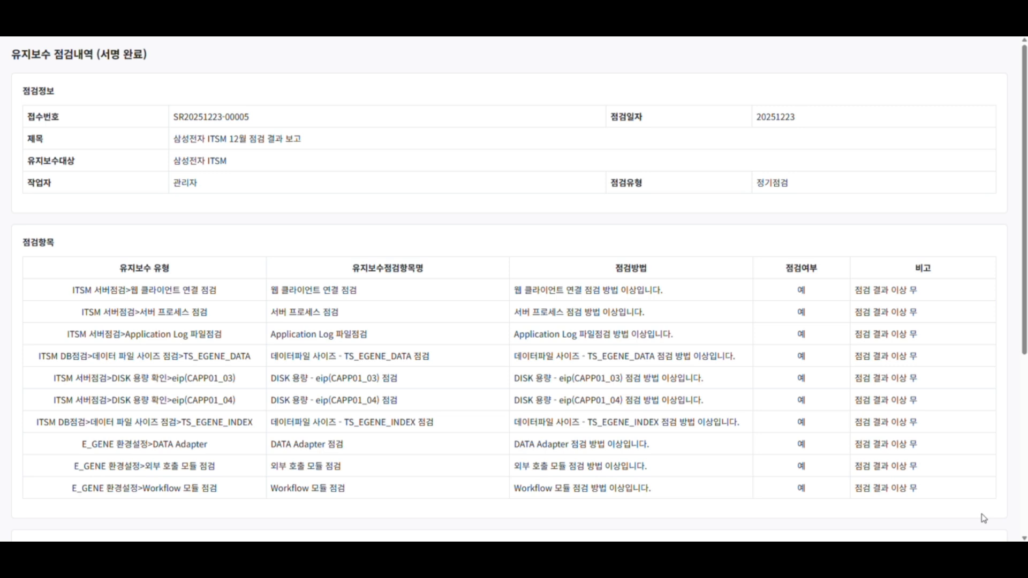
{"action": "left_click_drag", "start_coordinate": [188, 62], "coordinate": [10, 55]}
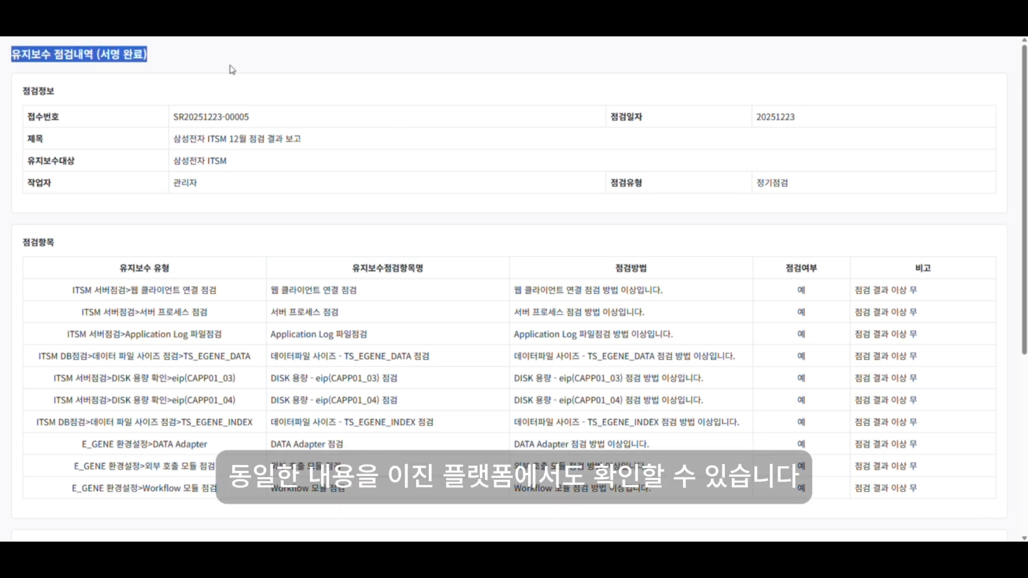
{"action": "left_click", "coordinate": [490, 202]}
{"action": "scroll", "coordinate": [491, 201], "scroll_direction": "down", "scroll_amount": 2}
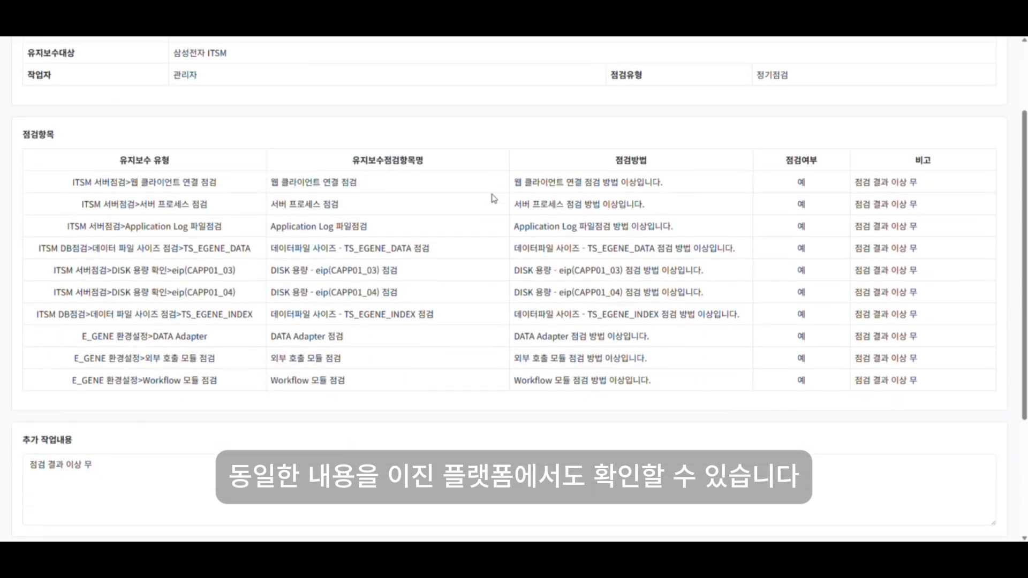
{"action": "scroll", "coordinate": [491, 198], "scroll_direction": "down", "scroll_amount": 1}
{"action": "scroll", "coordinate": [497, 203], "scroll_direction": "down", "scroll_amount": 2}
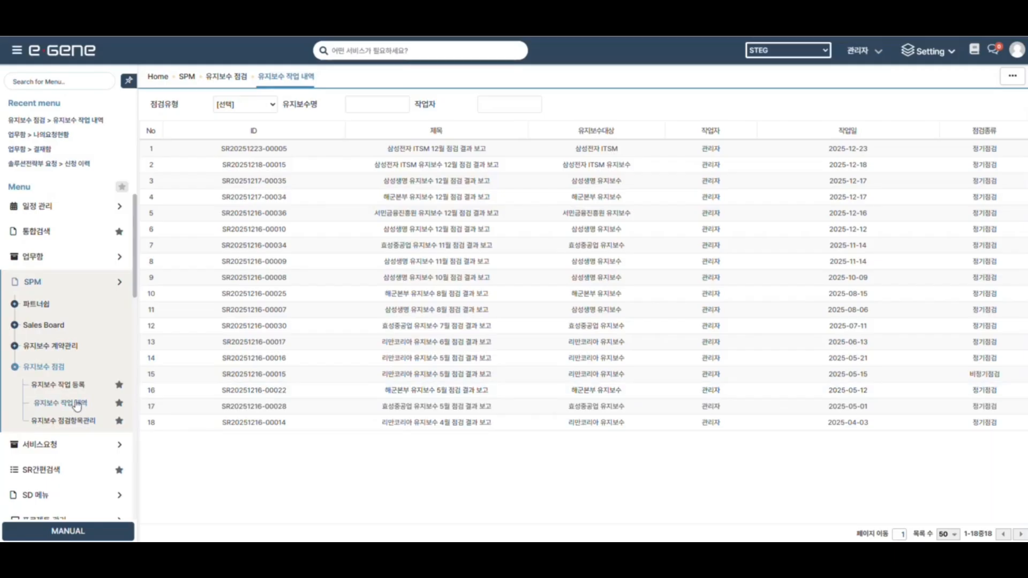
Open the top '삼성전자 ITSM 12월 점검 결과 보고' entry from 유지보수 작업 내역 and scroll to its signatures.
{"action": "left_click", "coordinate": [75, 403]}
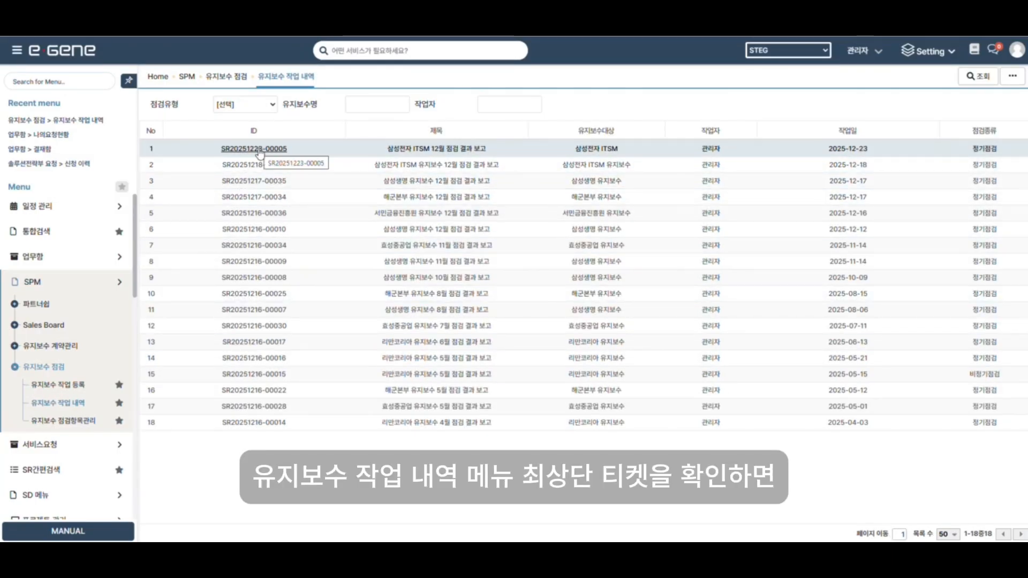
{"action": "left_click", "coordinate": [260, 150]}
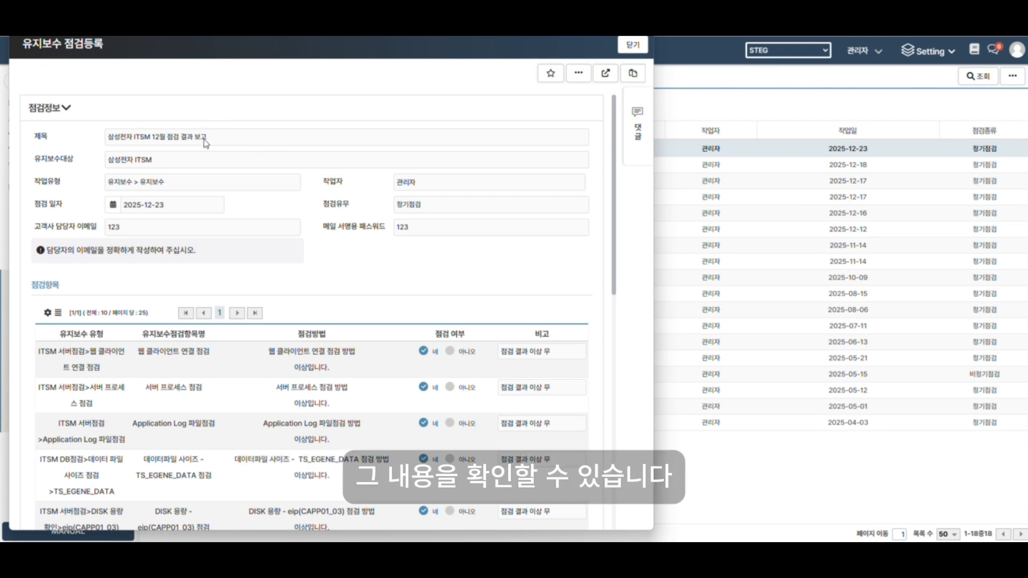
{"action": "scroll", "coordinate": [337, 229], "scroll_direction": "down", "scroll_amount": 7}
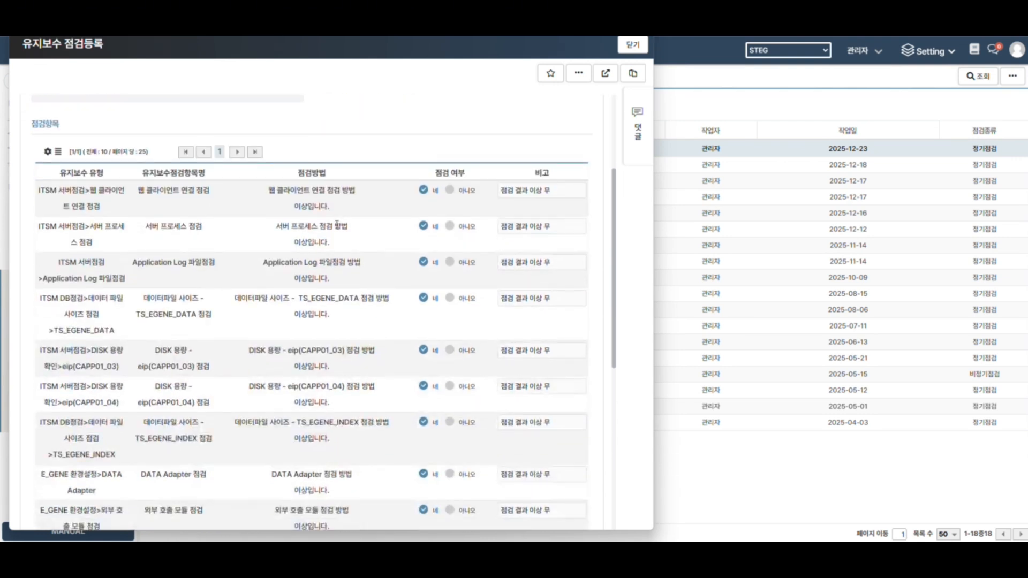
{"action": "scroll", "coordinate": [337, 228], "scroll_direction": "down", "scroll_amount": 3}
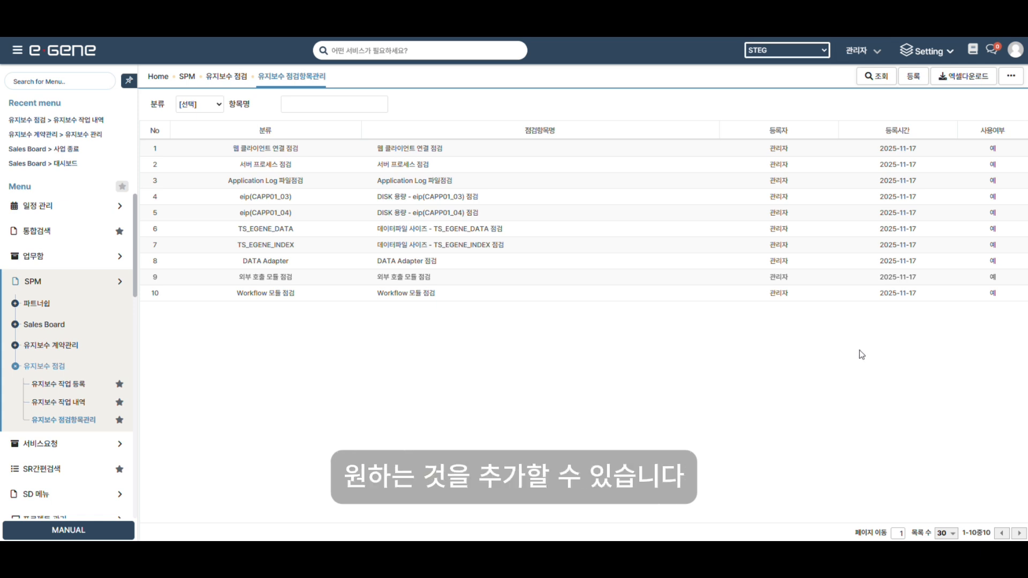
{"action": "left_click", "coordinate": [913, 79]}
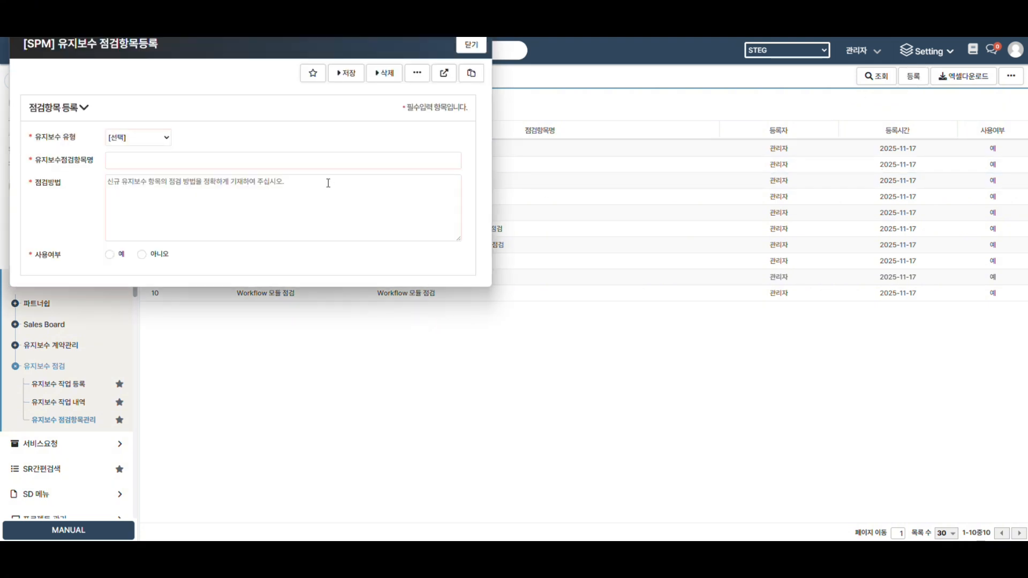
{"action": "left_click", "coordinate": [472, 45]}
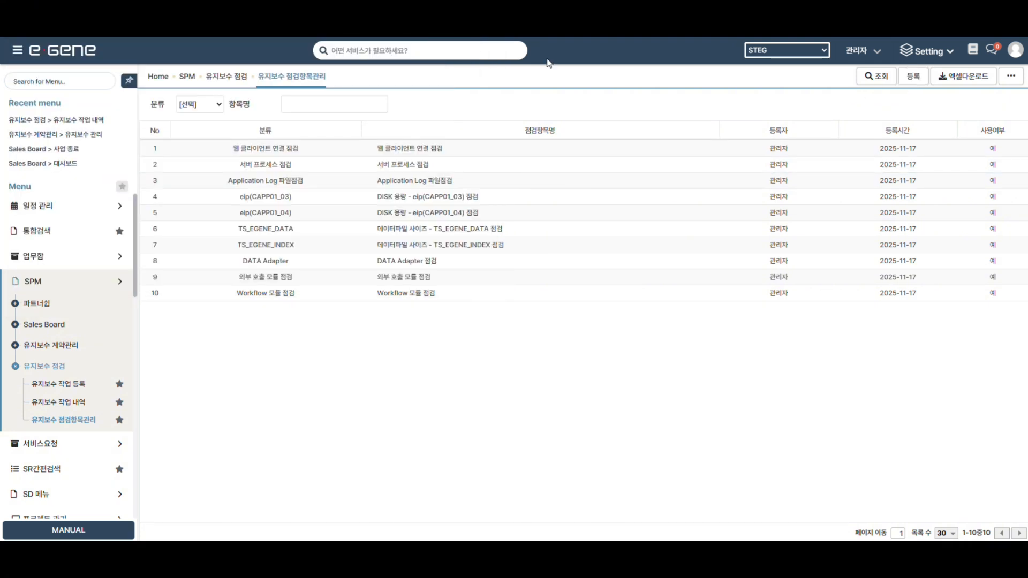